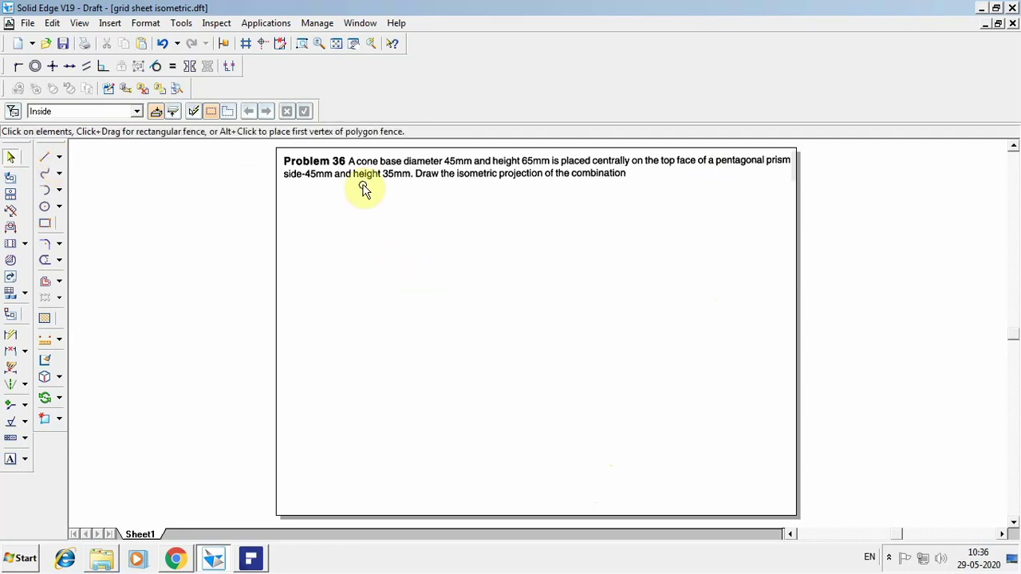
- Start the Line command on the Problem 36 isometric sheet
click(45, 158)
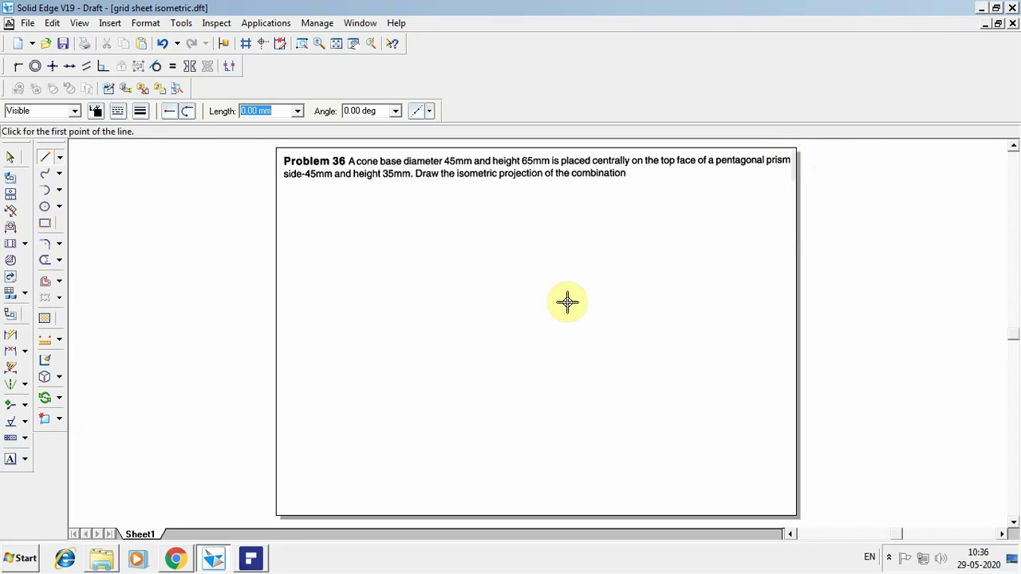
- Draw the first 45 mm pentagon side at 72° and undo a wrongly drawn slanted side
click(303, 439)
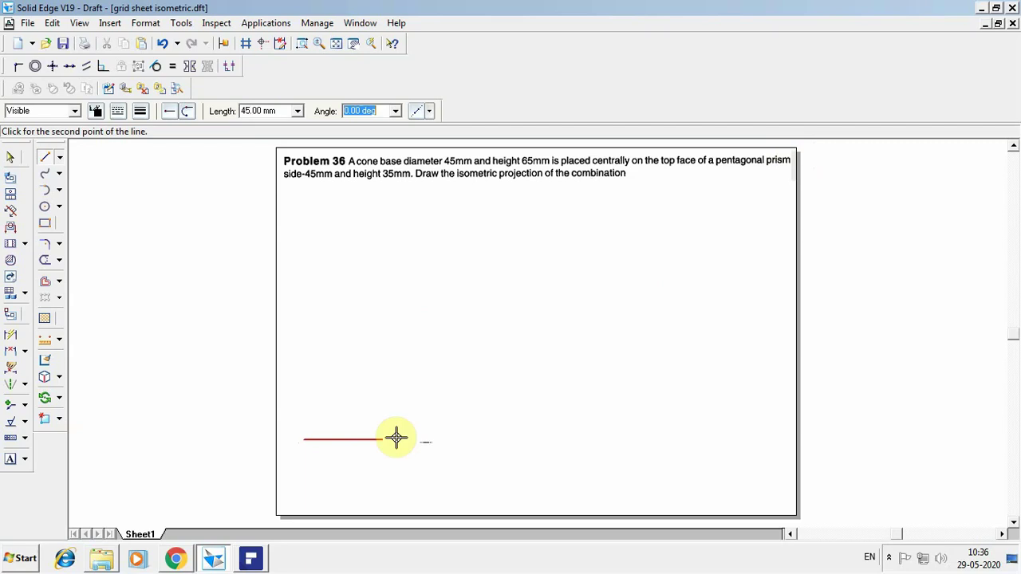
text(45)
key(Tab)
text(72)
click(394, 433)
text(45)
key(Tab)
text(216)
click(396, 438)
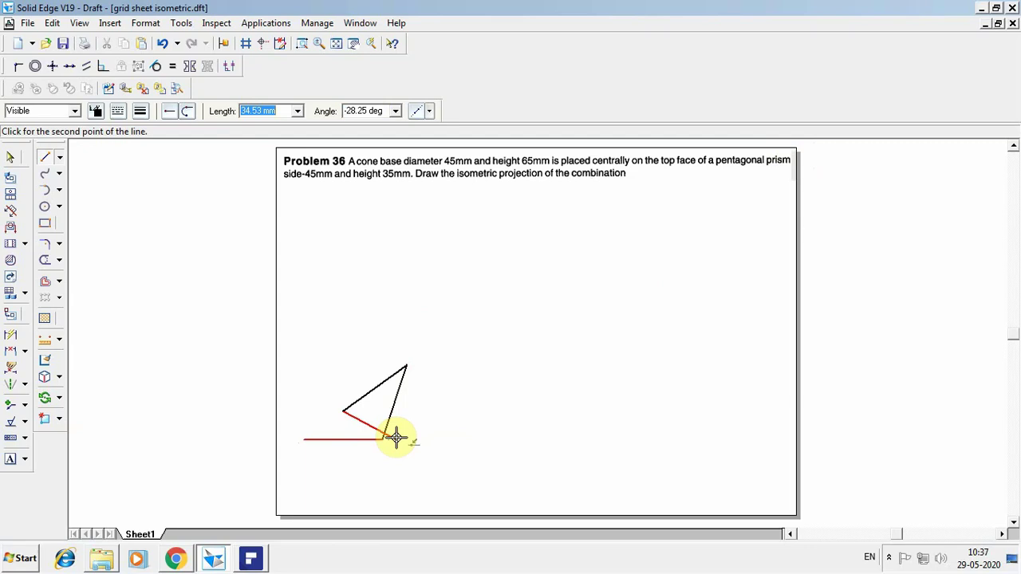
key(ctrl+z)
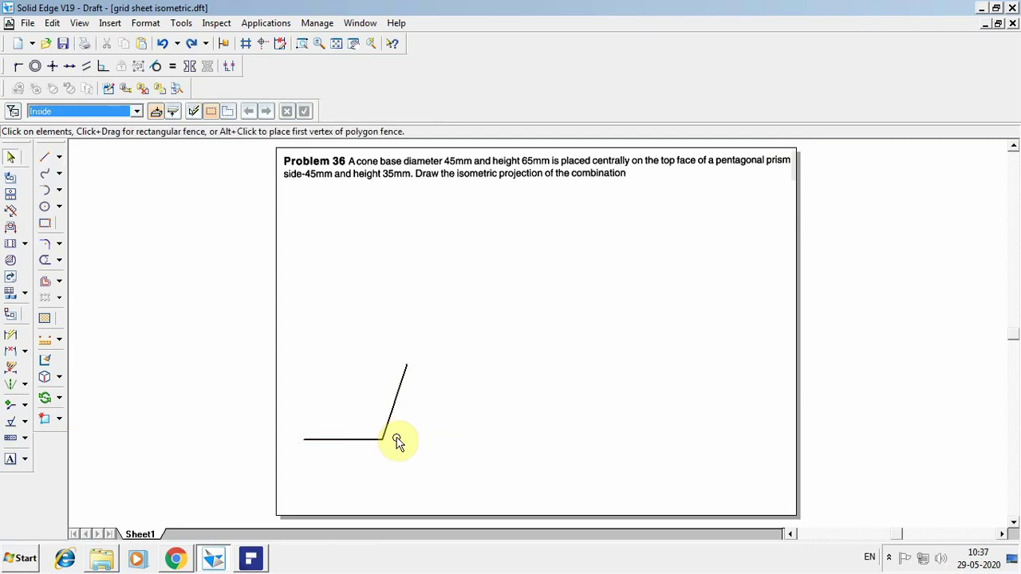
- Draw the remaining 45 mm sides at 144°, 216° and 288°, closing the pentagon, and fence-select it
click(36, 159)
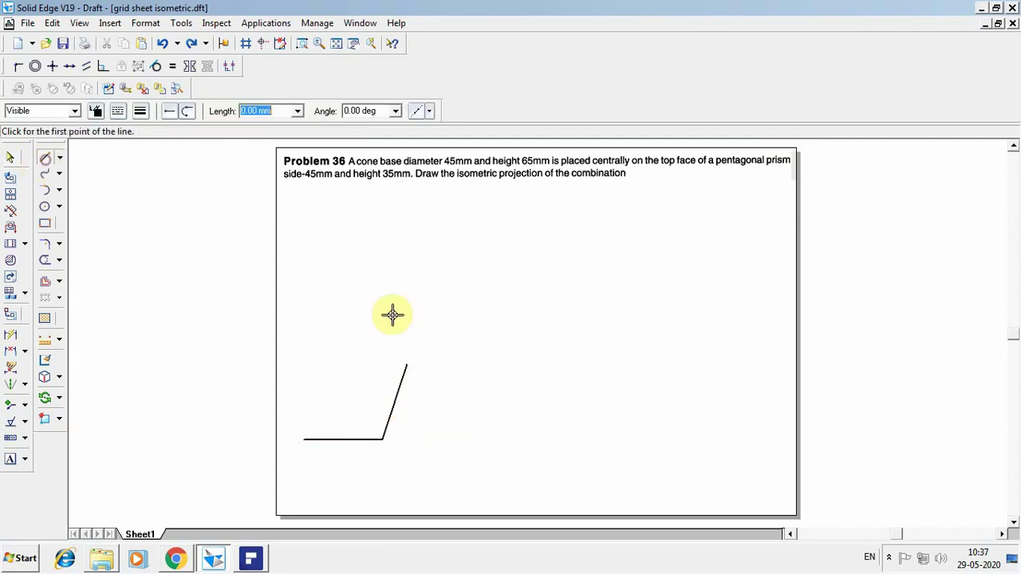
click(406, 368)
text(45)
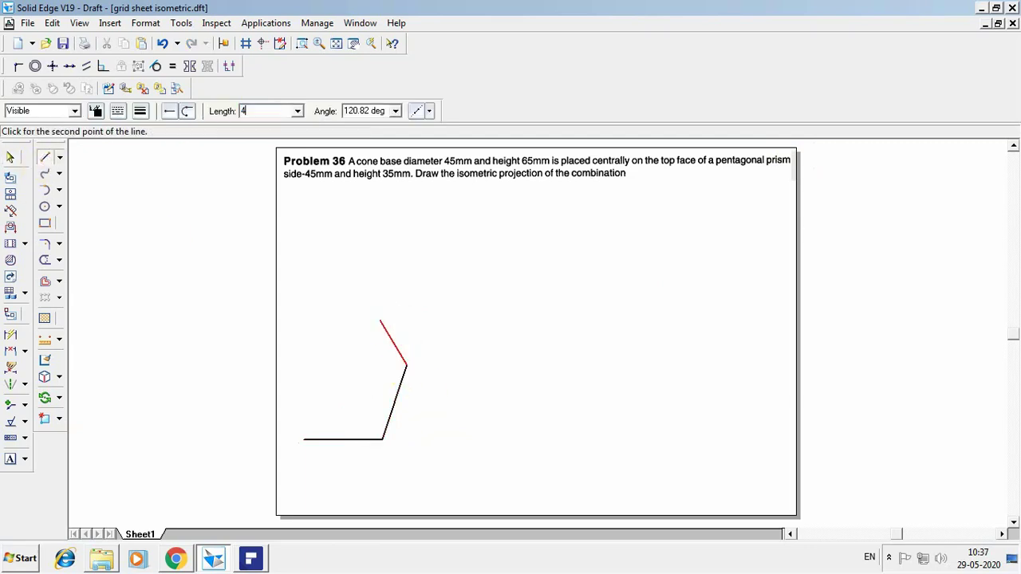
key(Tab)
text(144)
key(Return)
text(45)
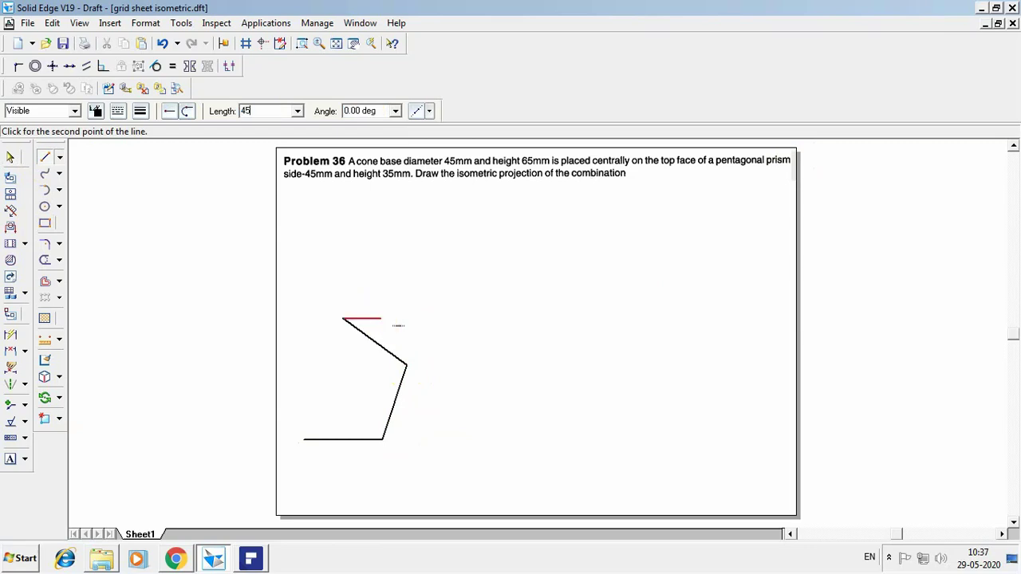
text(216)
key(Return)
text(4)
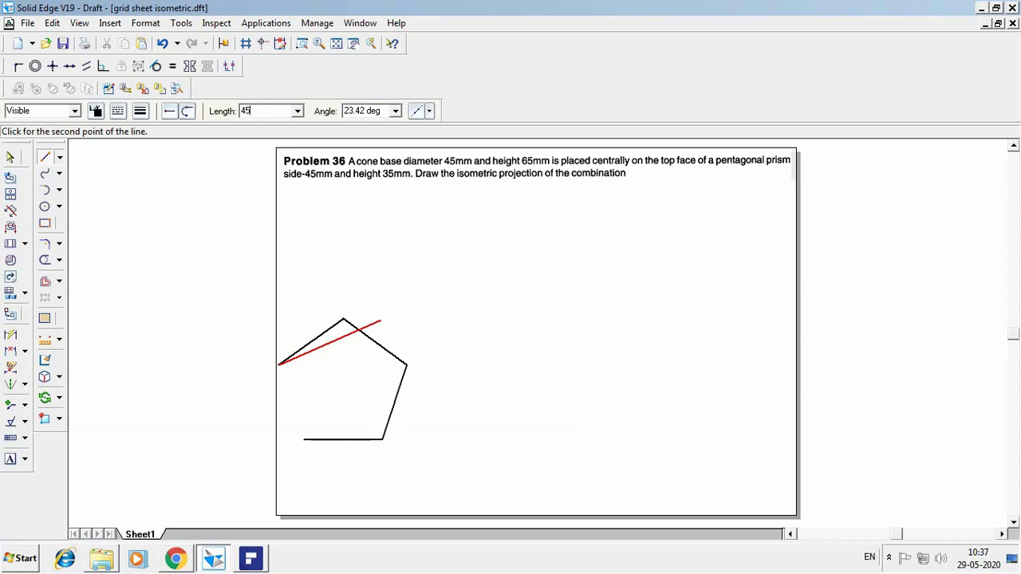
text(288)
key(Return)
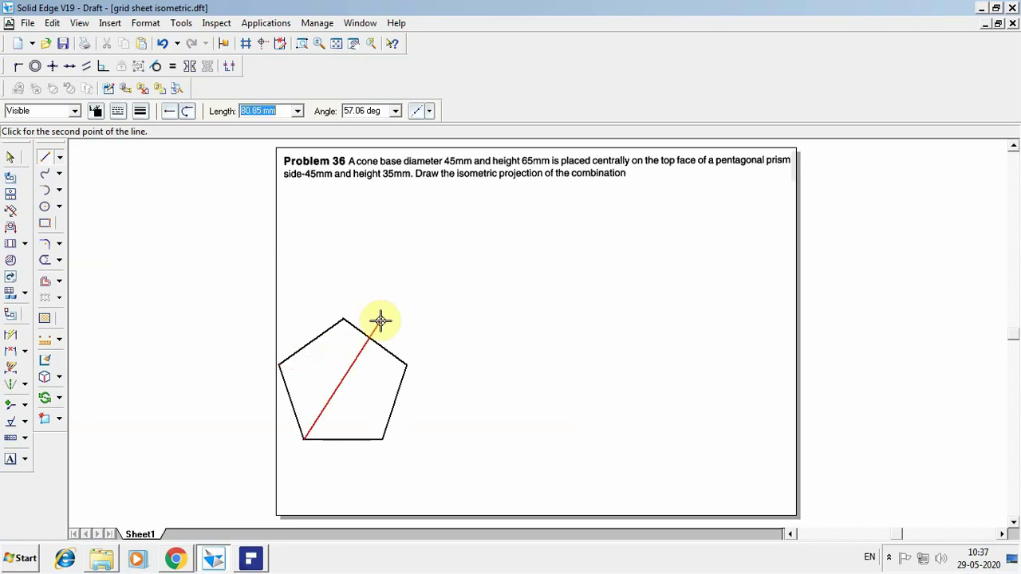
click(10, 157)
drag(249, 296, 441, 443)
- Group the pentagon's five sides into one element
click(58, 399)
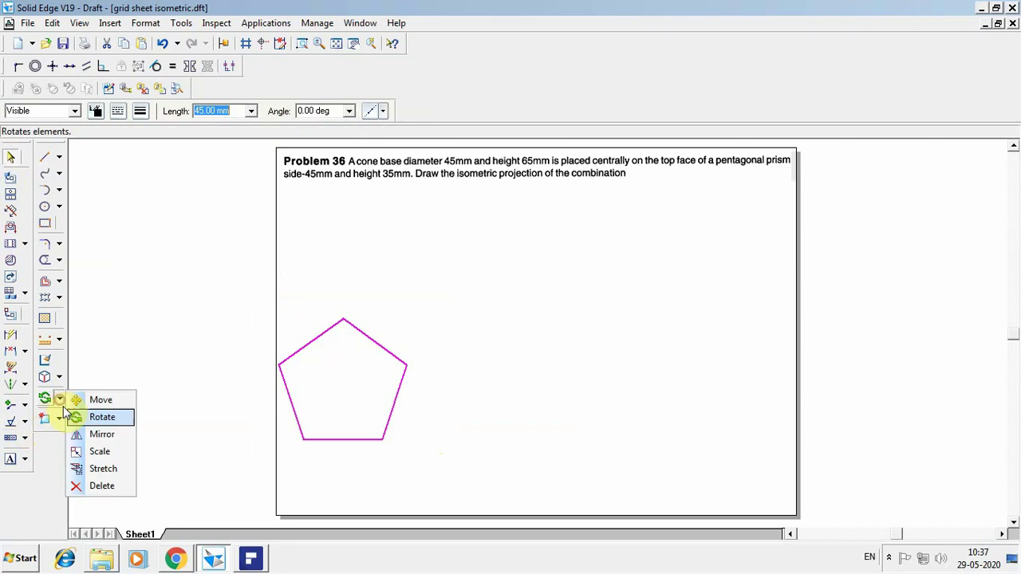
click(60, 422)
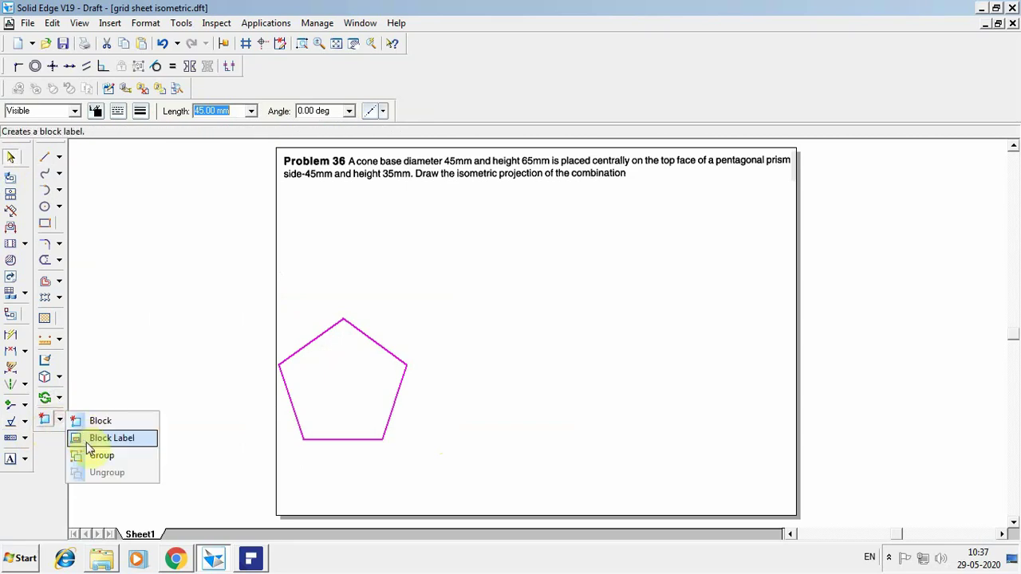
click(84, 456)
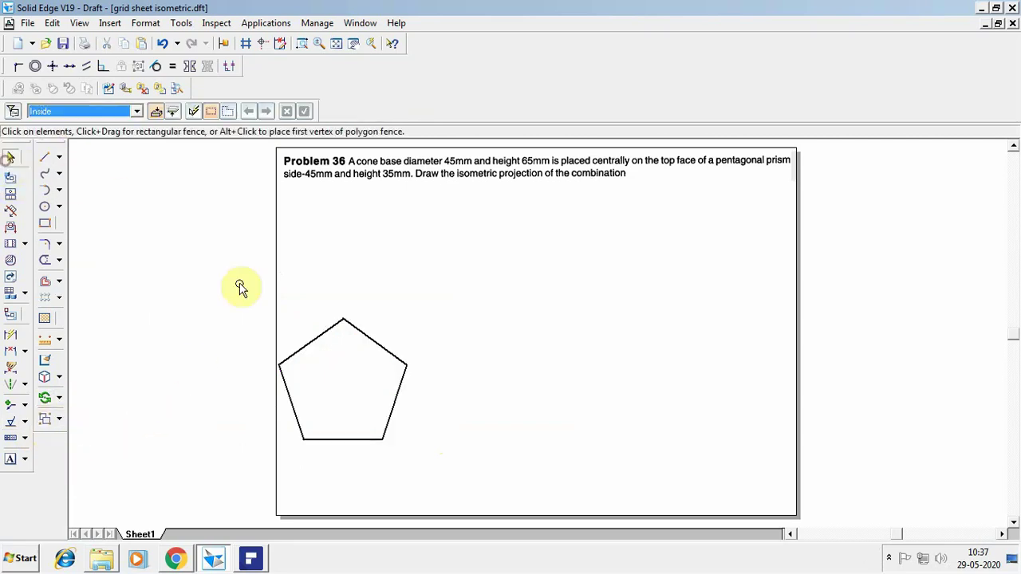
click(358, 331)
- Rotate the pentagon about its bottom-right vertex so its right side stands vertical
click(60, 420)
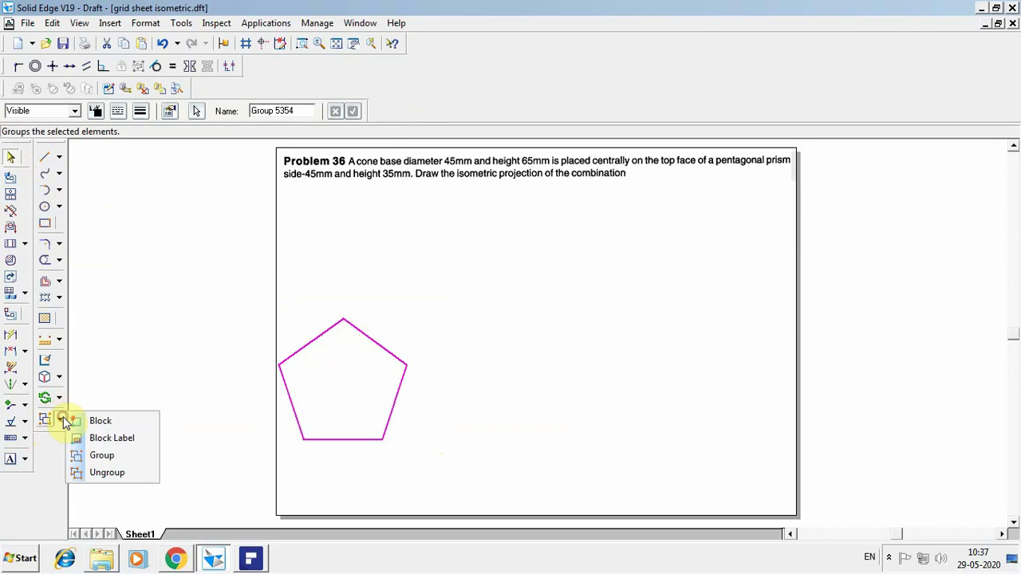
click(59, 399)
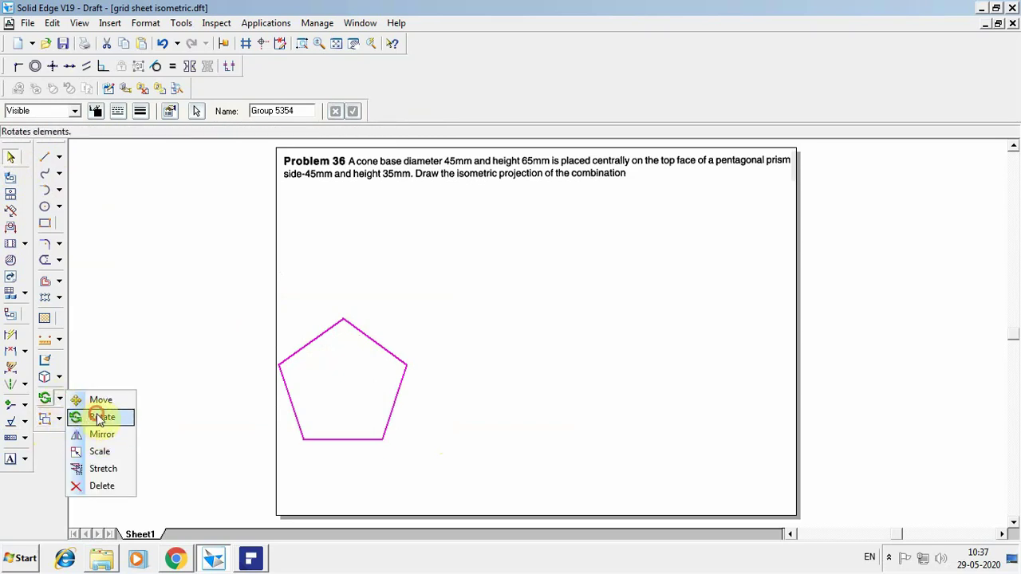
click(99, 416)
click(384, 439)
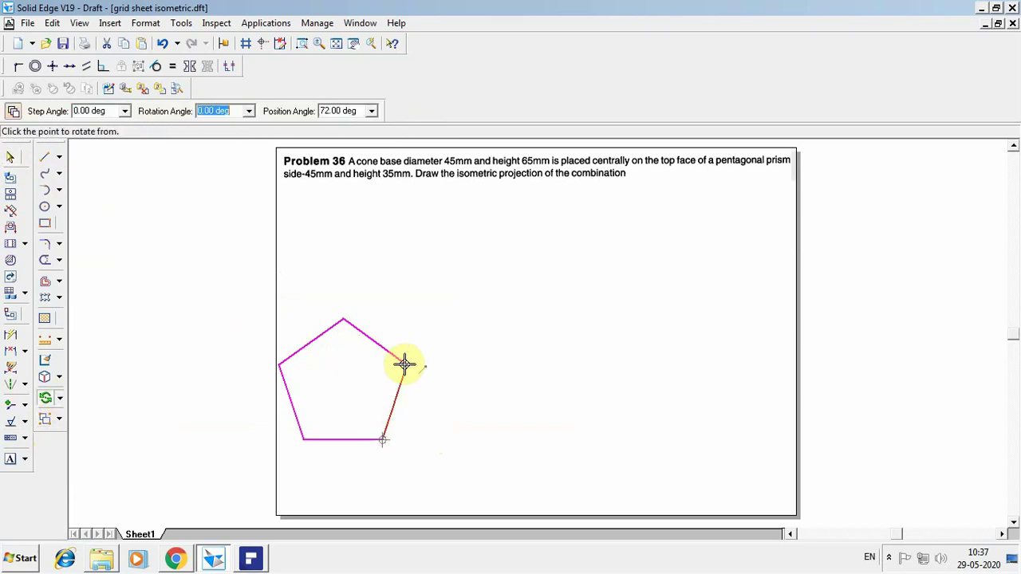
click(405, 364)
click(380, 365)
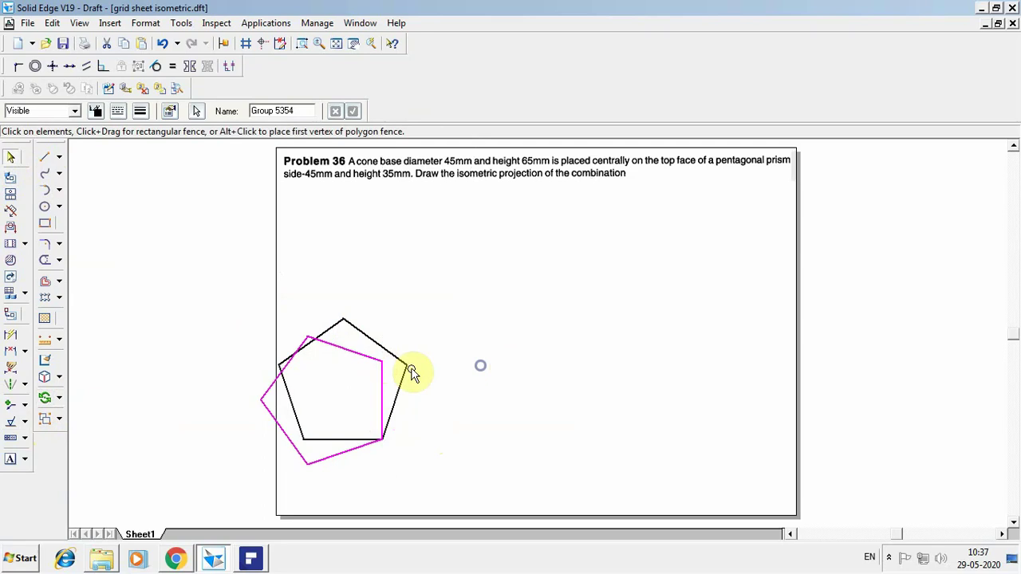
- Shift the pentagon slightly to the right on the sheet
key(Escape)
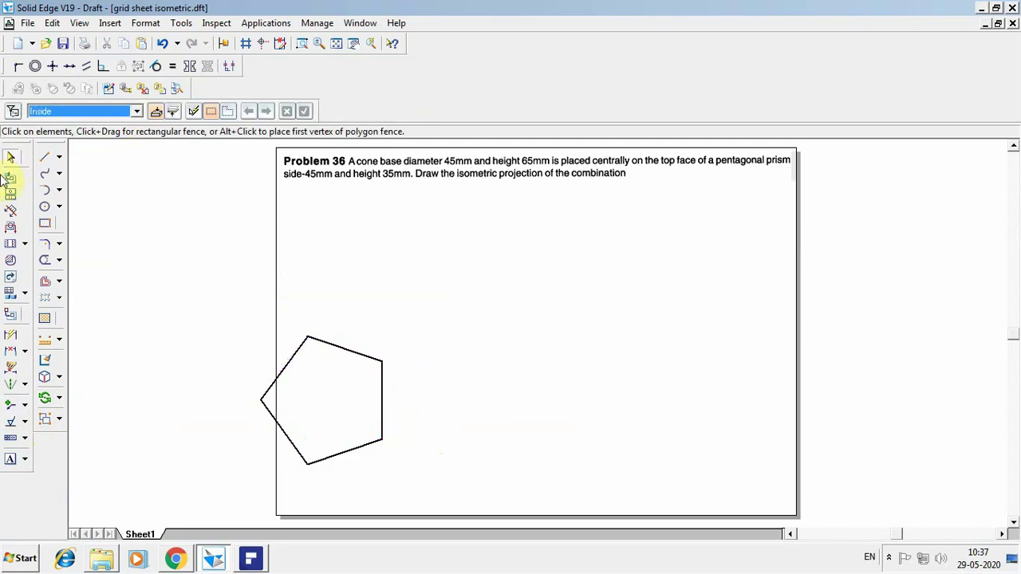
drag(192, 302, 431, 477)
drag(382, 415, 425, 410)
key(Escape)
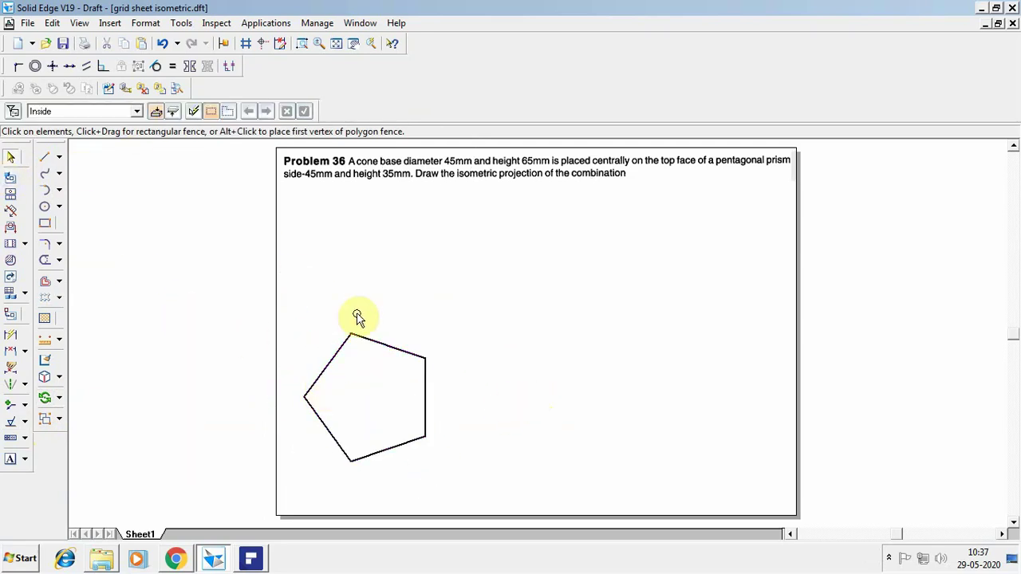
- Draw horizontal and vertical lines through the pentagon's top, bottom, left and right extremes
click(400, 353)
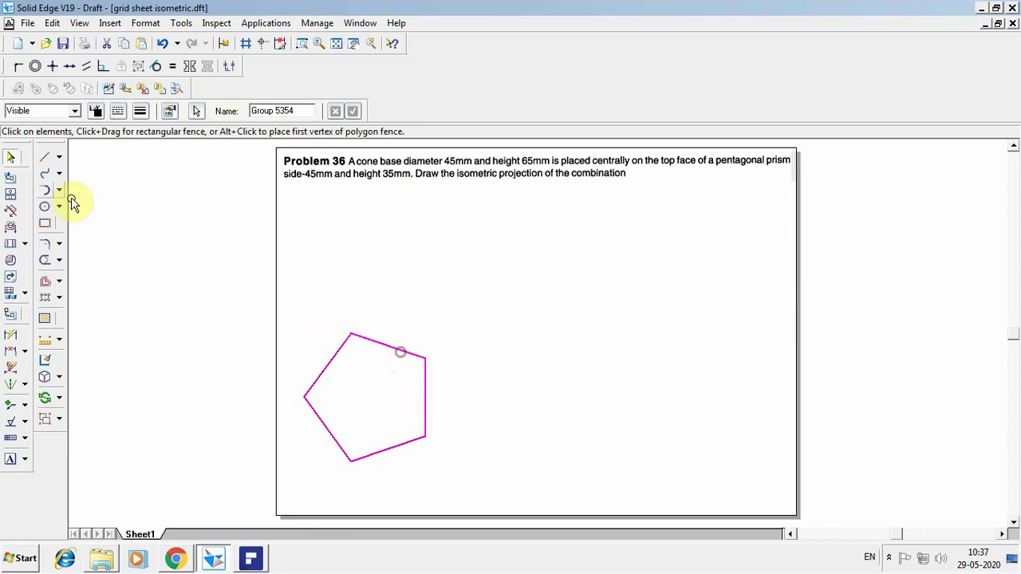
click(45, 158)
click(425, 358)
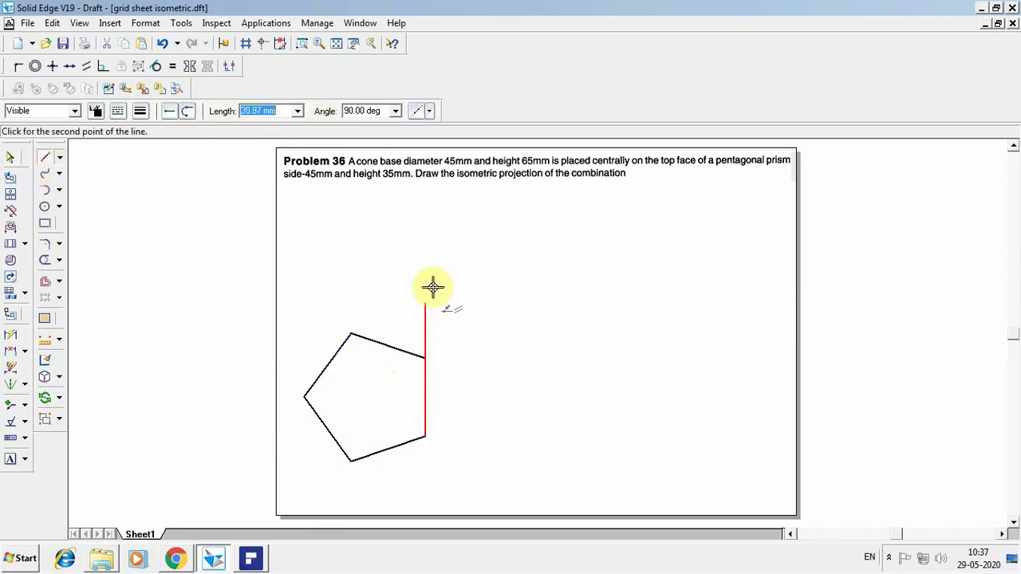
click(425, 252)
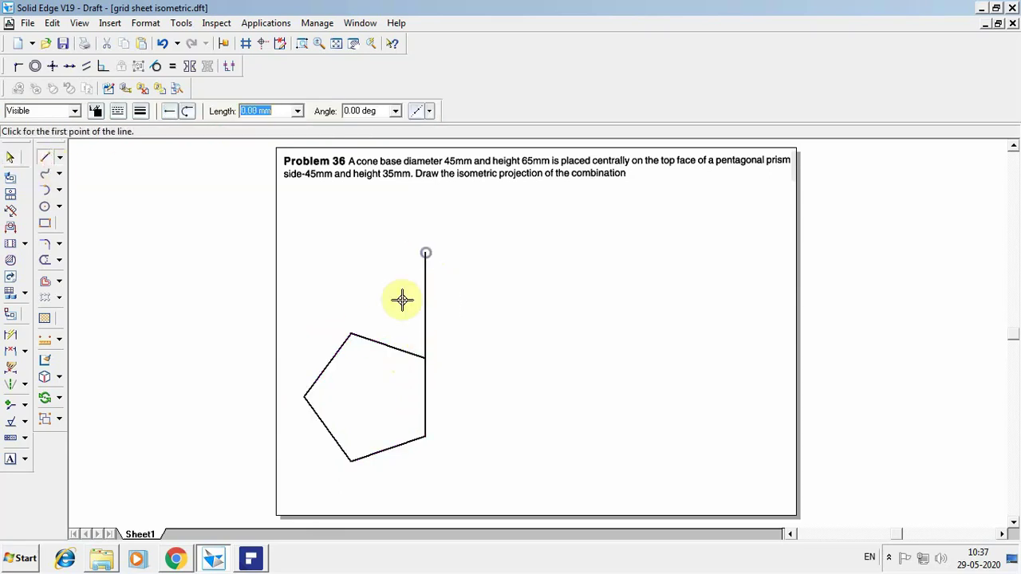
click(351, 334)
click(249, 334)
click(304, 396)
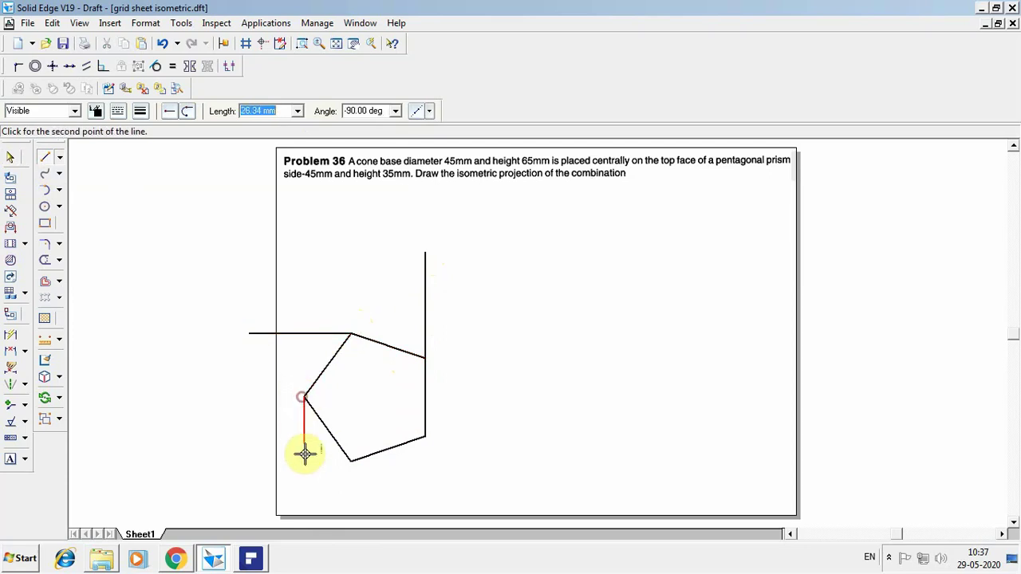
click(304, 493)
click(349, 462)
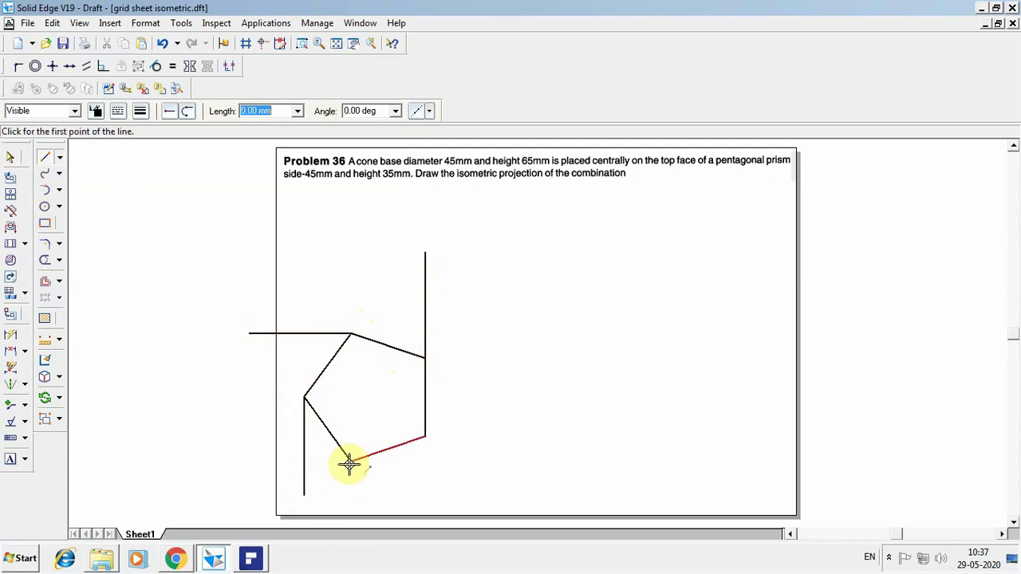
click(575, 460)
- Extend and trim those lines into a rectangle tightly enclosing the pentagon
click(59, 260)
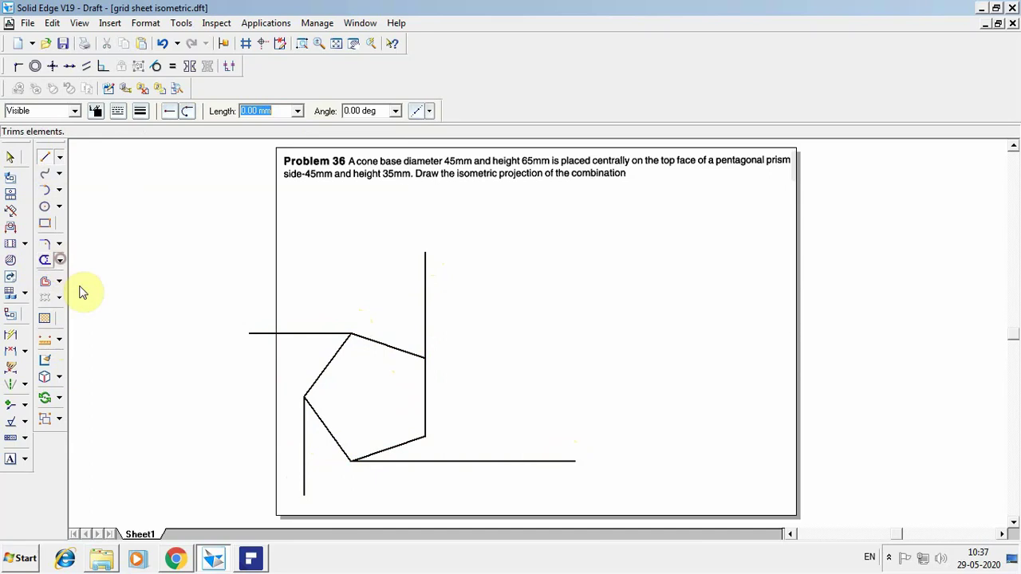
click(88, 300)
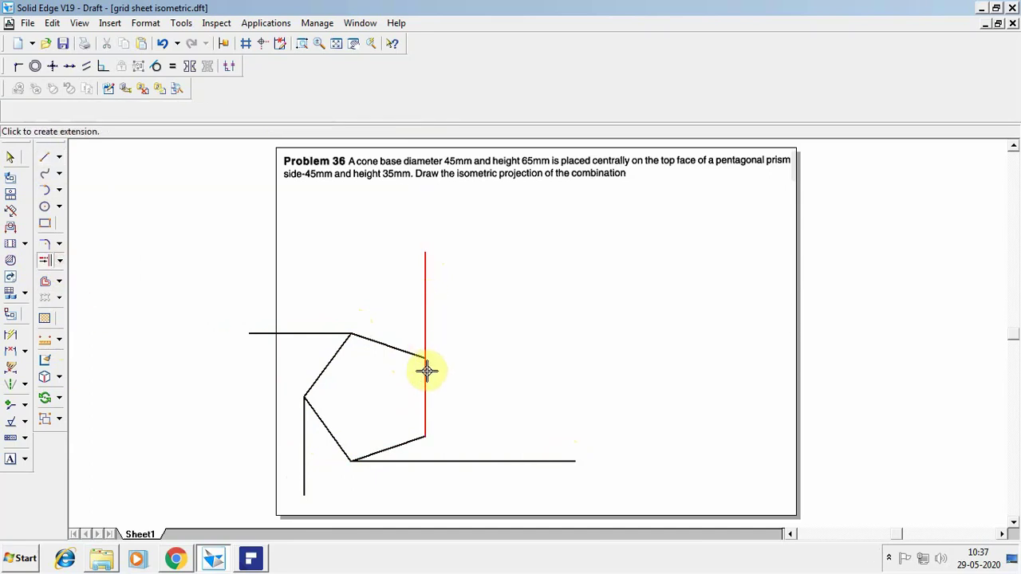
click(320, 335)
mouse_move(299, 412)
mouse_down()
mouse_move(299, 437)
mouse_move(397, 463)
mouse_up()
click(426, 417)
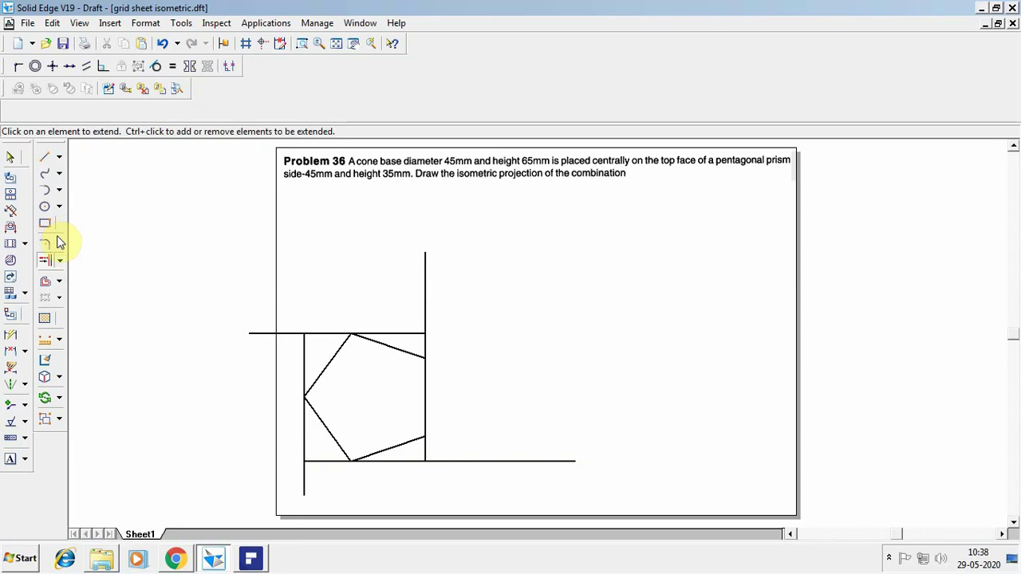
click(60, 262)
click(95, 279)
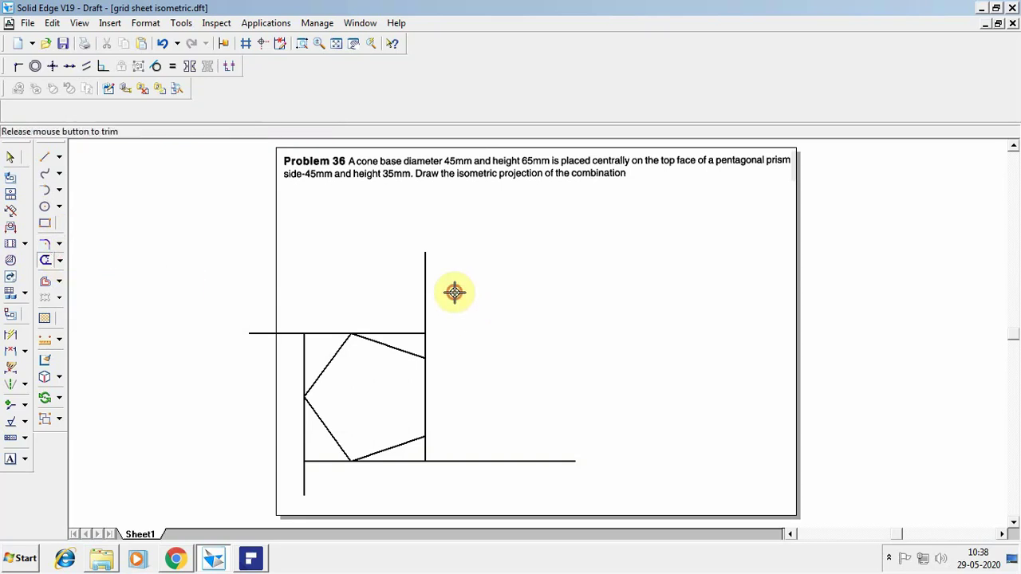
click(426, 300)
mouse_move(335, 299)
mouse_down()
mouse_move(277, 322)
mouse_move(289, 423)
mouse_move(328, 490)
mouse_move(510, 415)
mouse_up()
- Dimension the square's top edge 69.25 wide and left edge 72.81 high
click(14, 339)
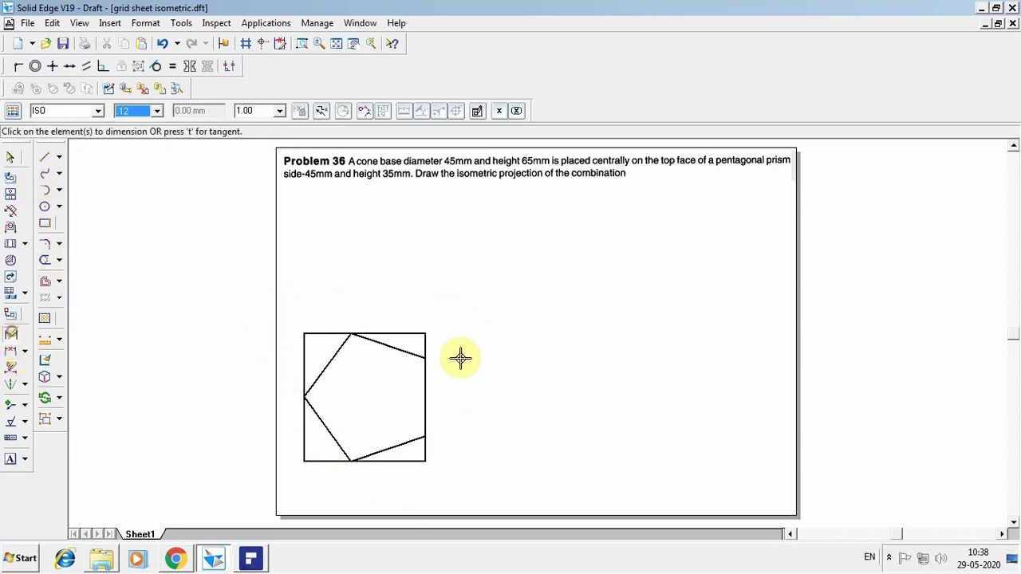
click(399, 333)
click(396, 297)
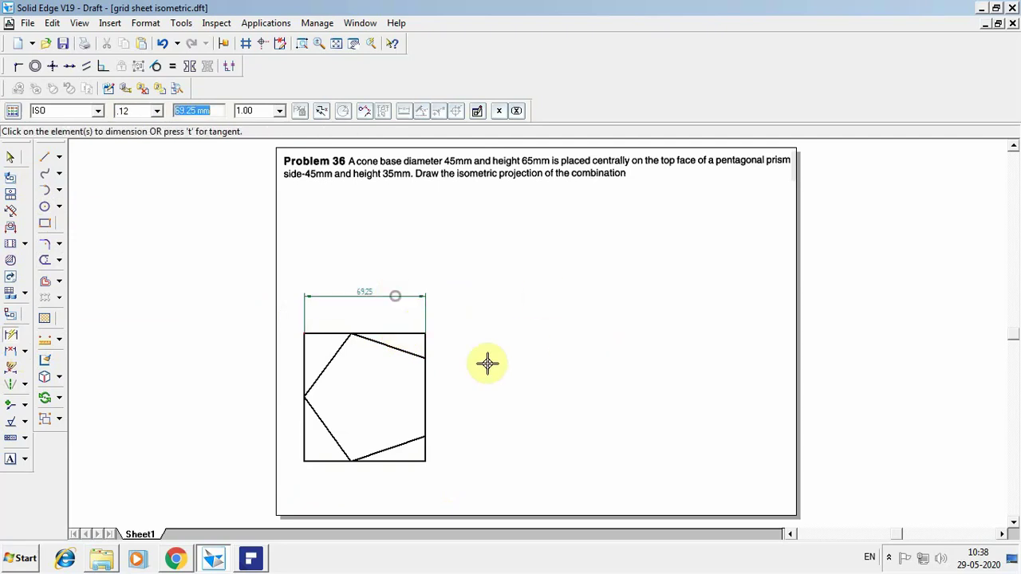
click(302, 365)
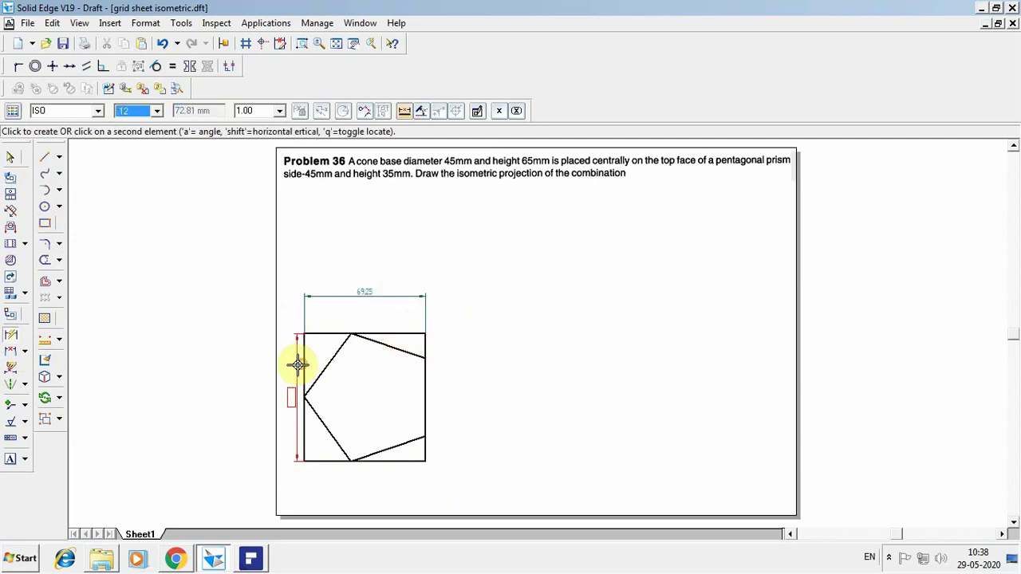
click(292, 364)
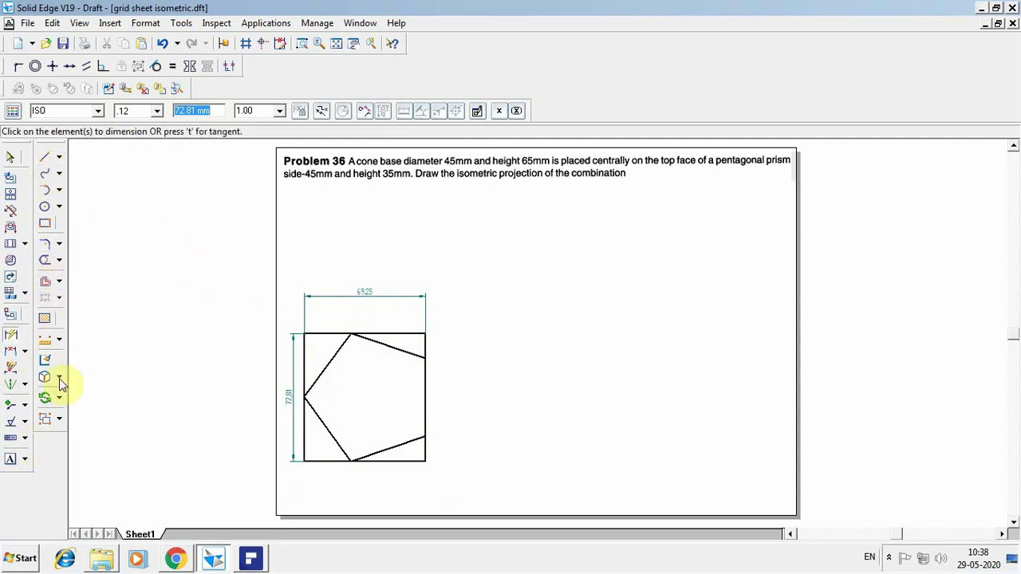
- Add the 13.91 and 42.8 offset dimensions locating the pentagon's vertices
click(10, 338)
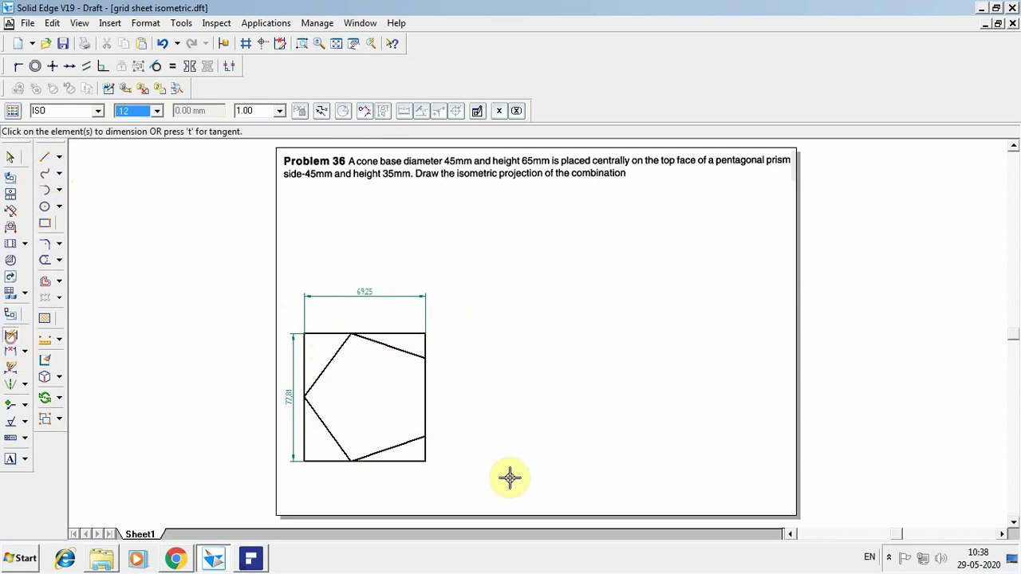
click(425, 353)
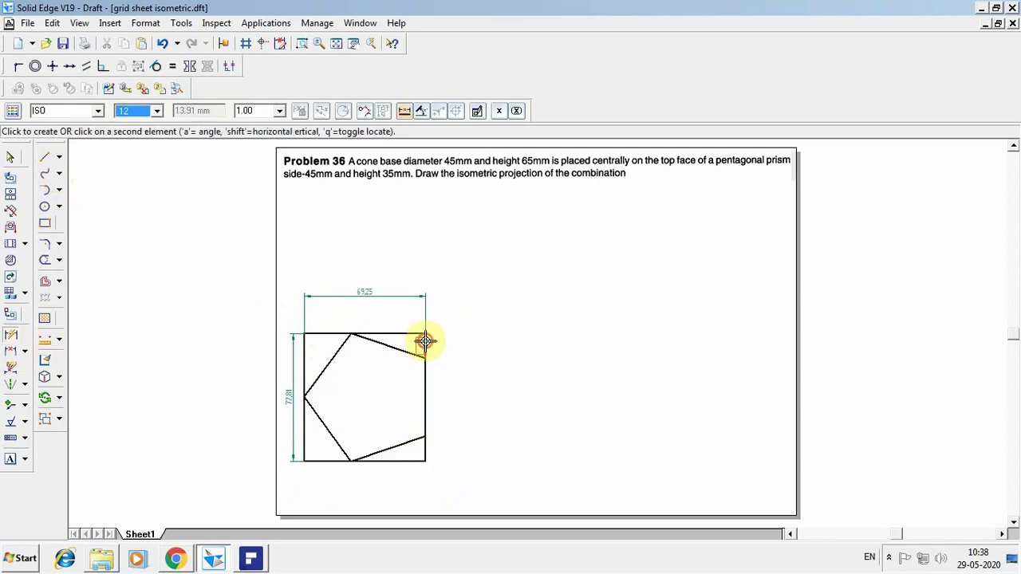
click(424, 340)
click(439, 342)
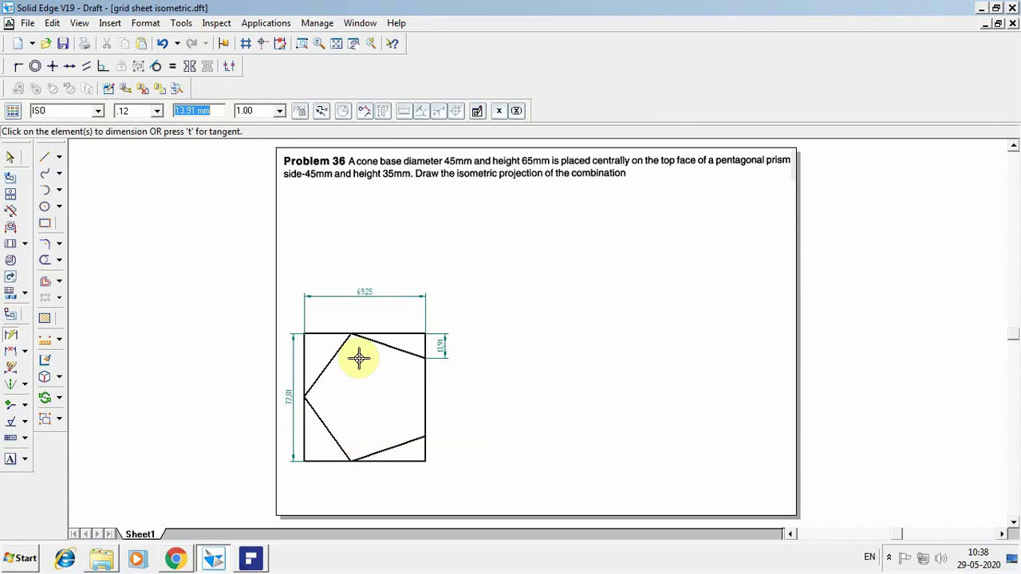
click(422, 343)
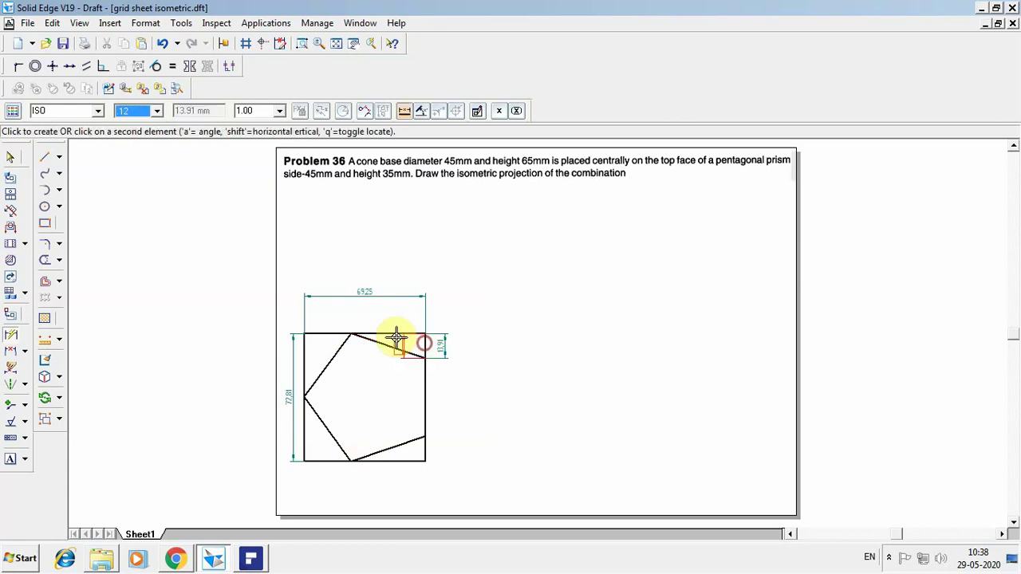
click(350, 335)
click(373, 313)
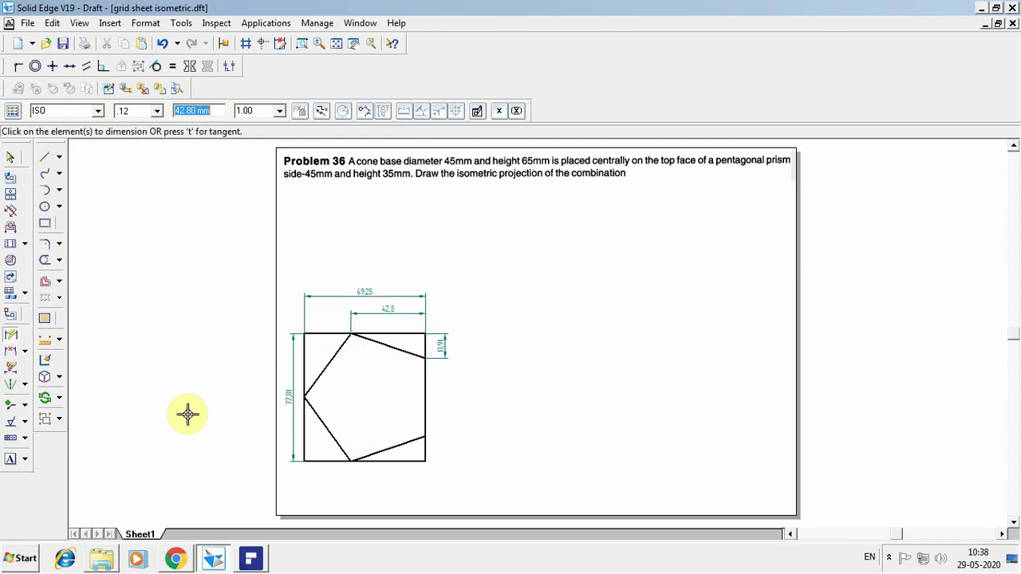
click(46, 160)
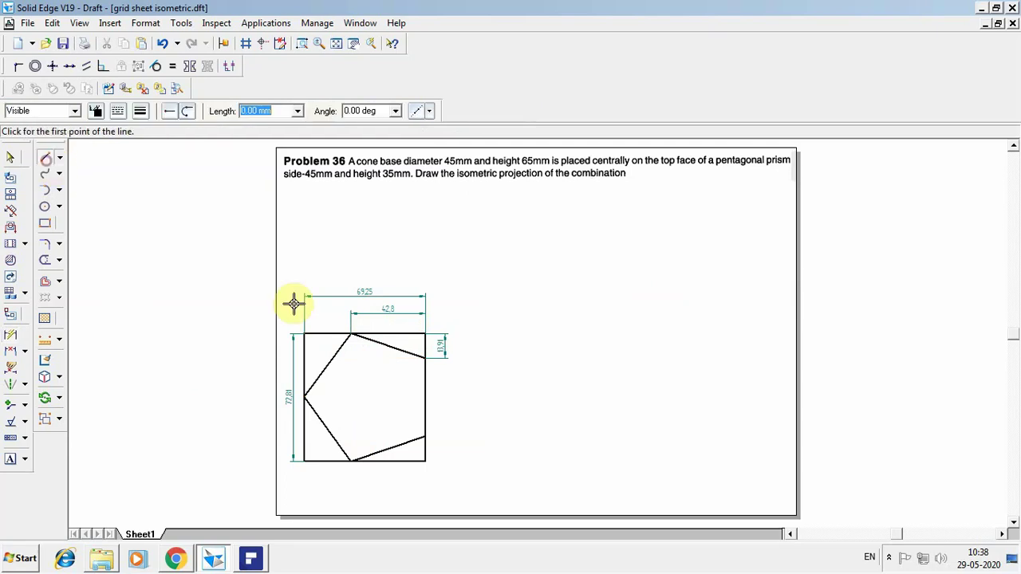
- Draw construction lines from the pentagon's left and top vertices and trim them at the centre
click(303, 397)
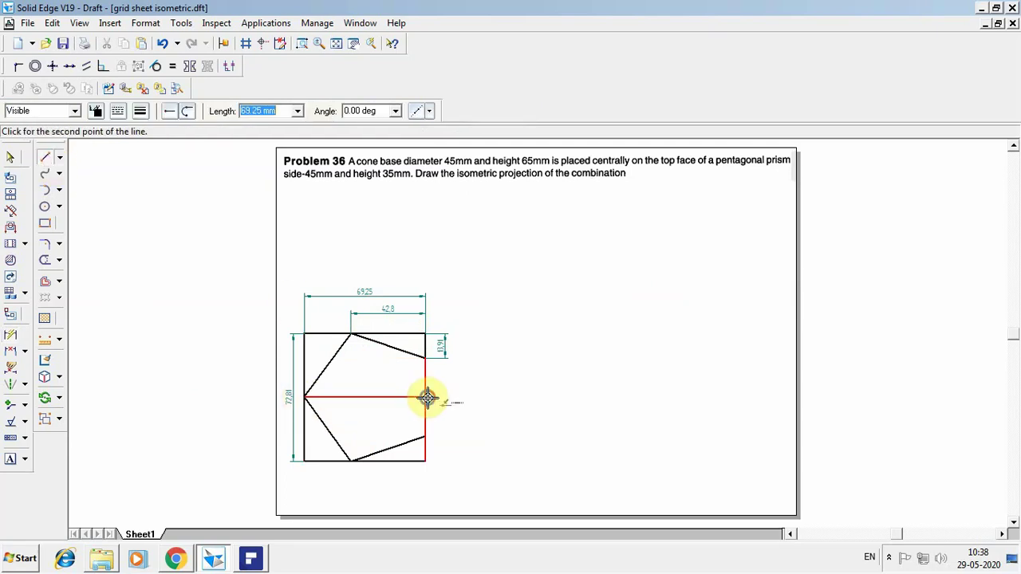
click(427, 397)
click(351, 335)
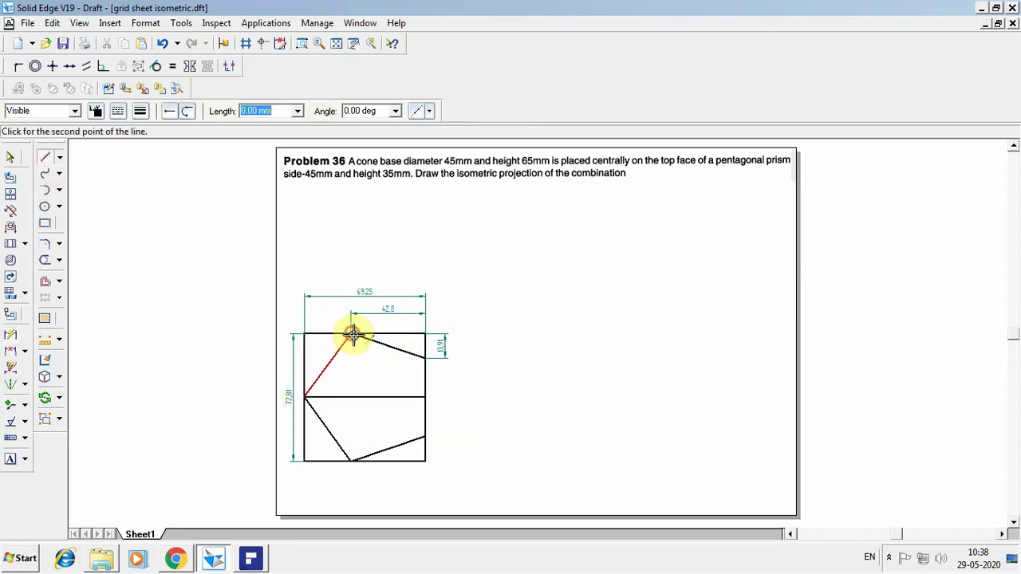
click(390, 449)
click(46, 260)
mouse_move(373, 363)
mouse_down()
mouse_move(356, 398)
mouse_move(377, 423)
mouse_up()
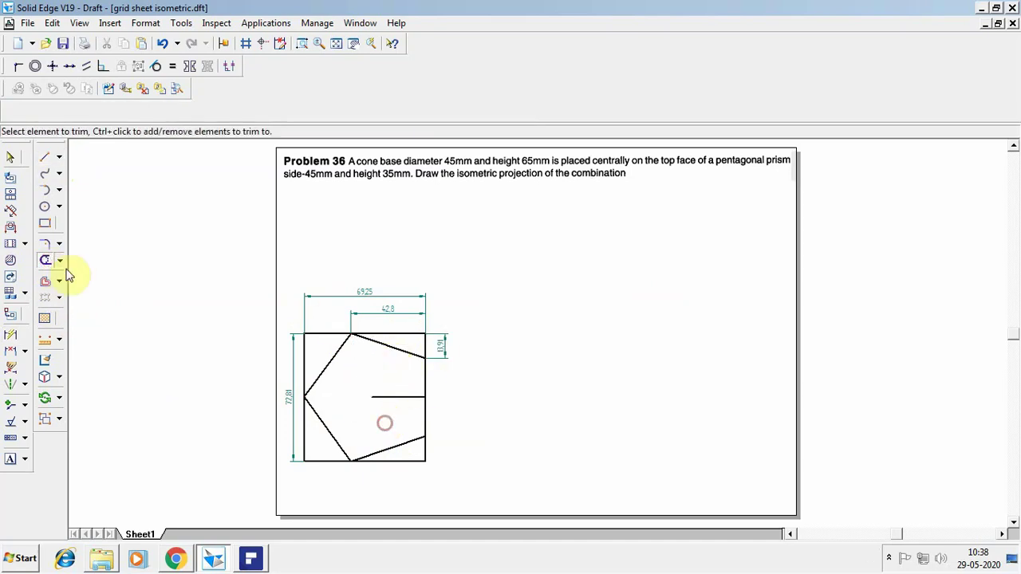
- Dimension the short horizontal centre segment 30.97 from the square's right edge
click(11, 336)
click(392, 398)
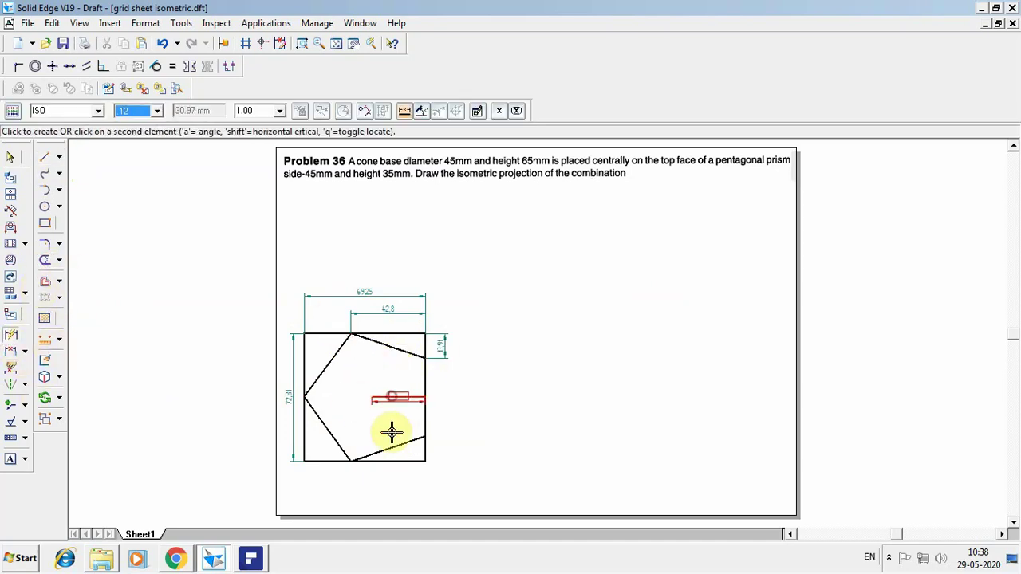
click(387, 485)
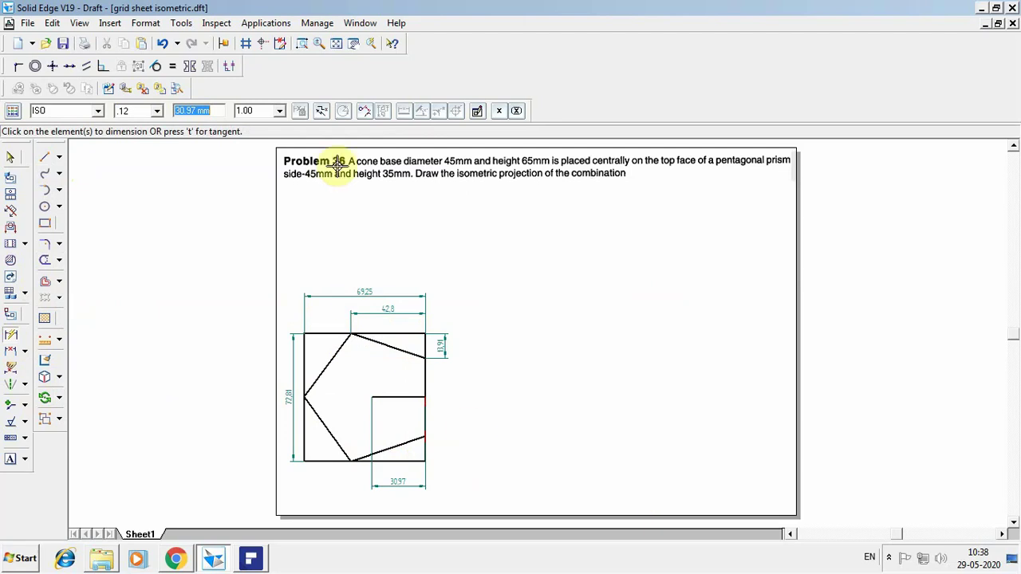
click(45, 157)
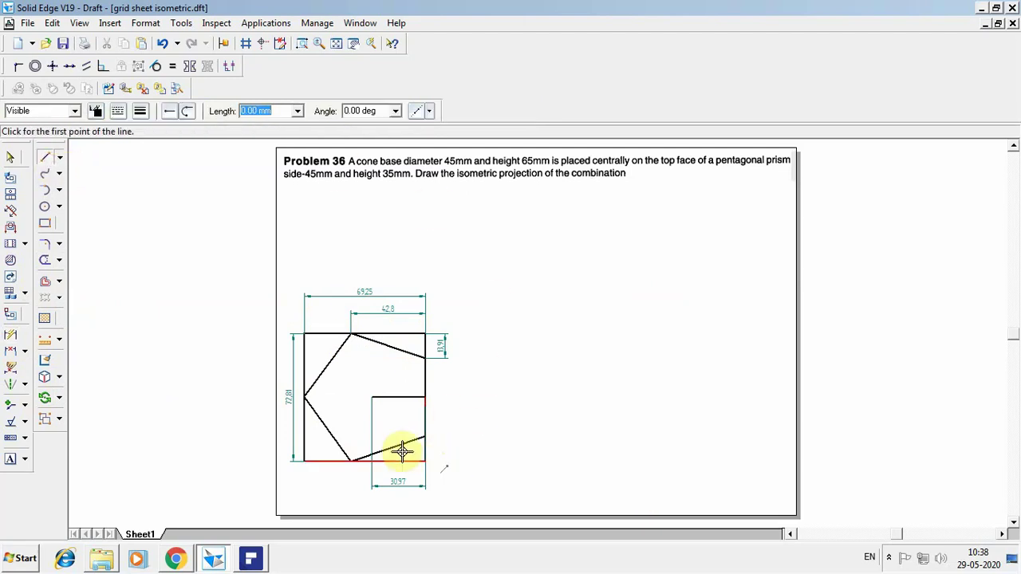
click(10, 460)
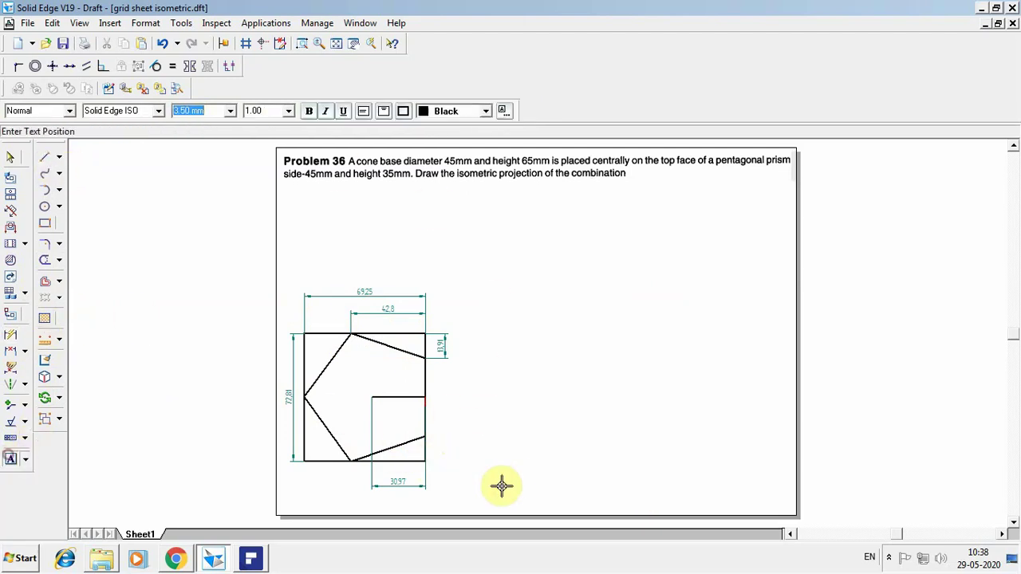
- Label the square's corners 1 to 4 anticlockwise from the bottom right
click(434, 462)
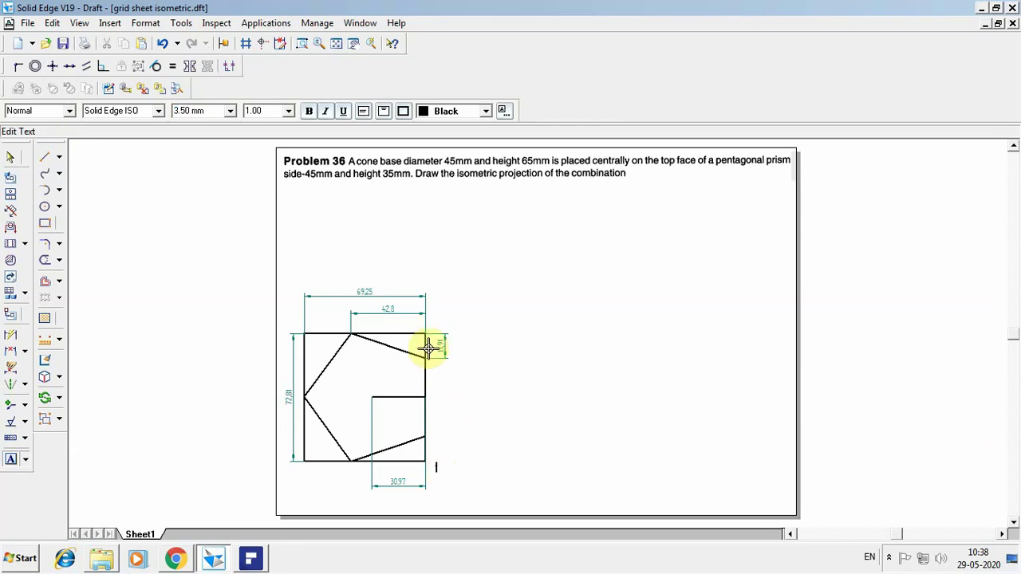
click(431, 328)
text(2)
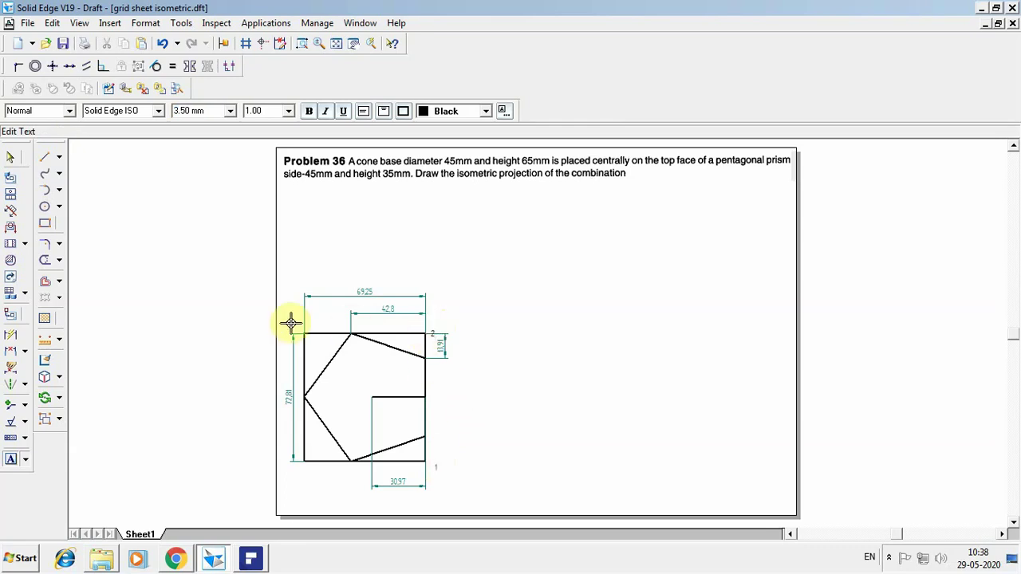
click(294, 326)
text(3)
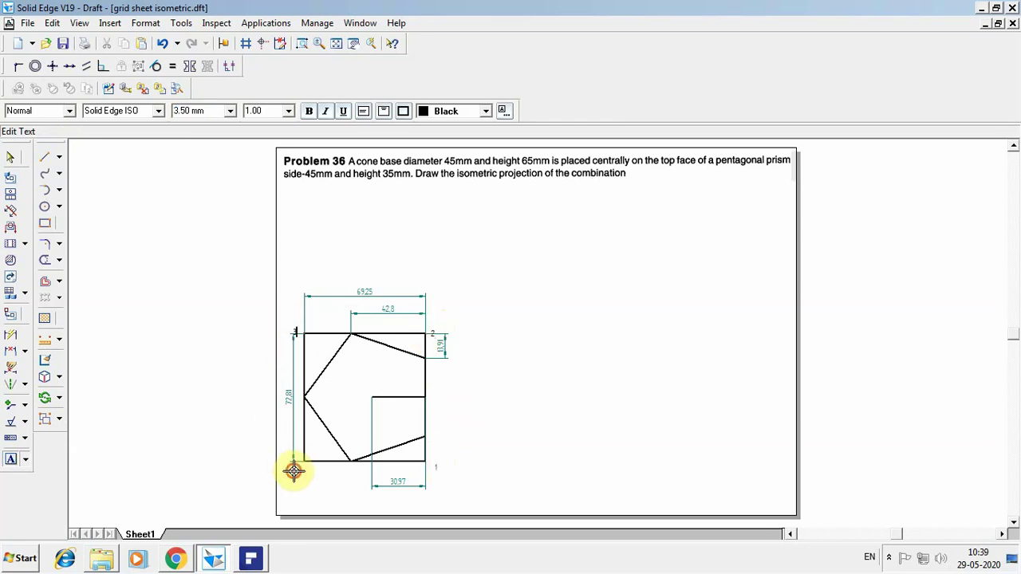
click(295, 471)
- Finish corner label 4 and draw the rhombus's first 72.8 mm side at 30°
text(4)
click(45, 157)
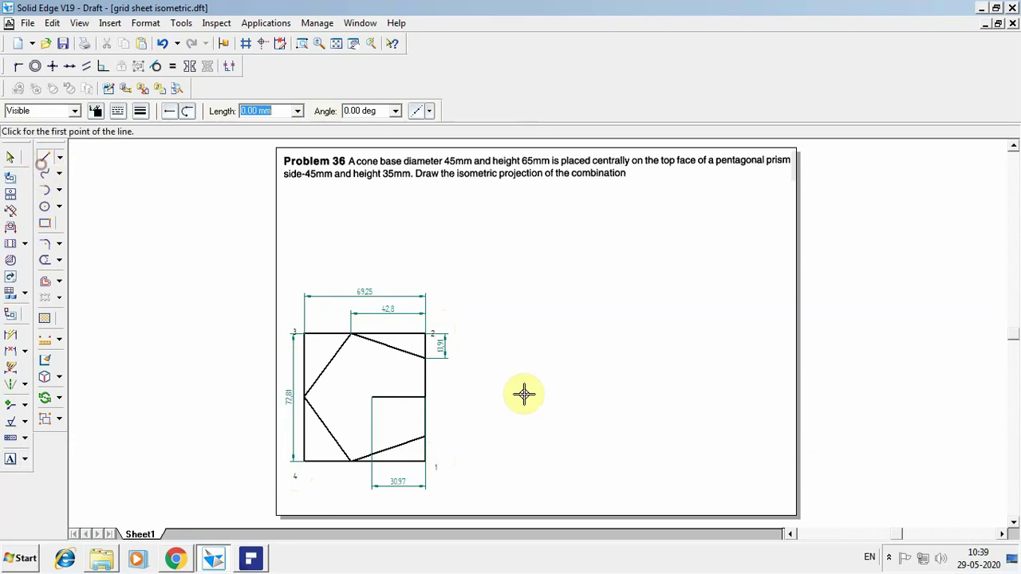
click(606, 453)
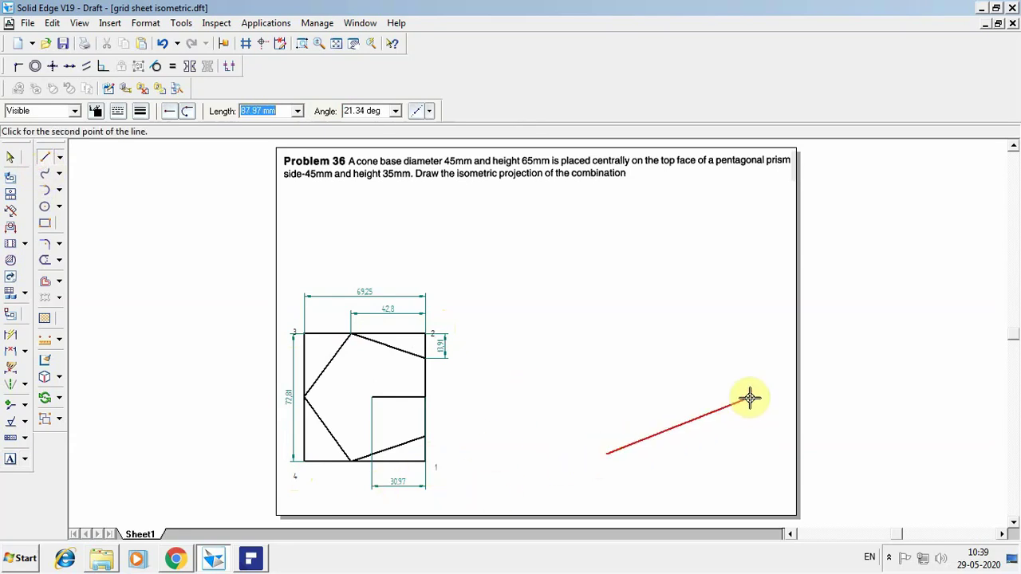
text(72.8)
key(Tab)
text(30)
key(Return)
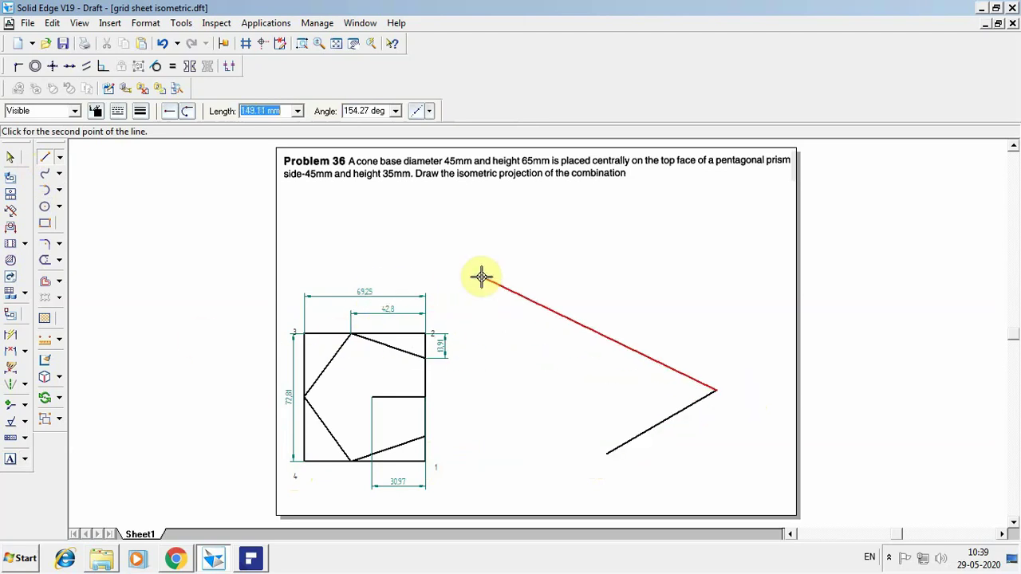
- Add the 69.25 mm side at 150° and 72.81 mm side at -150°, closing the rhombus
text(6)
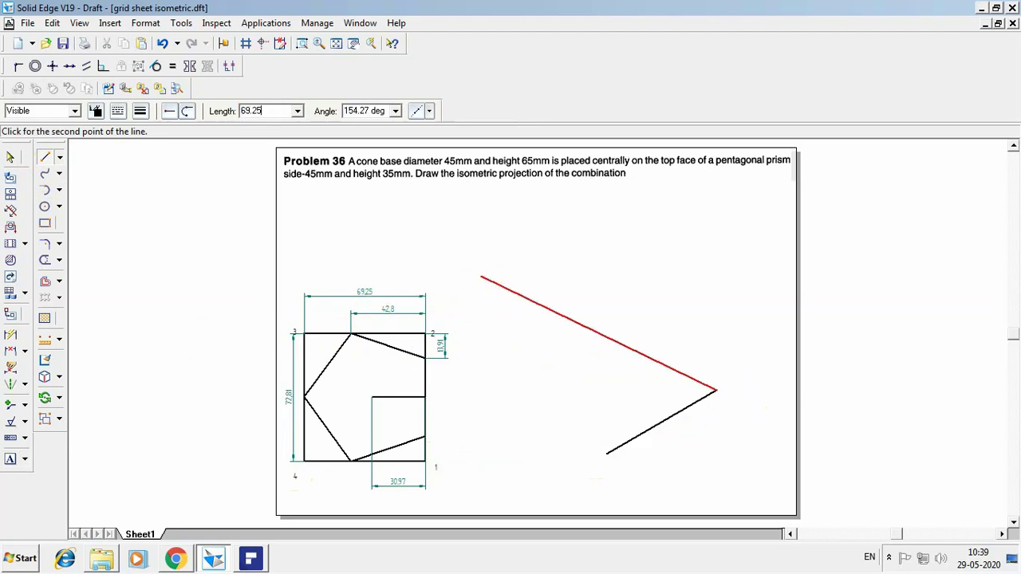
text(9.25)
key(Tab)
text(1)
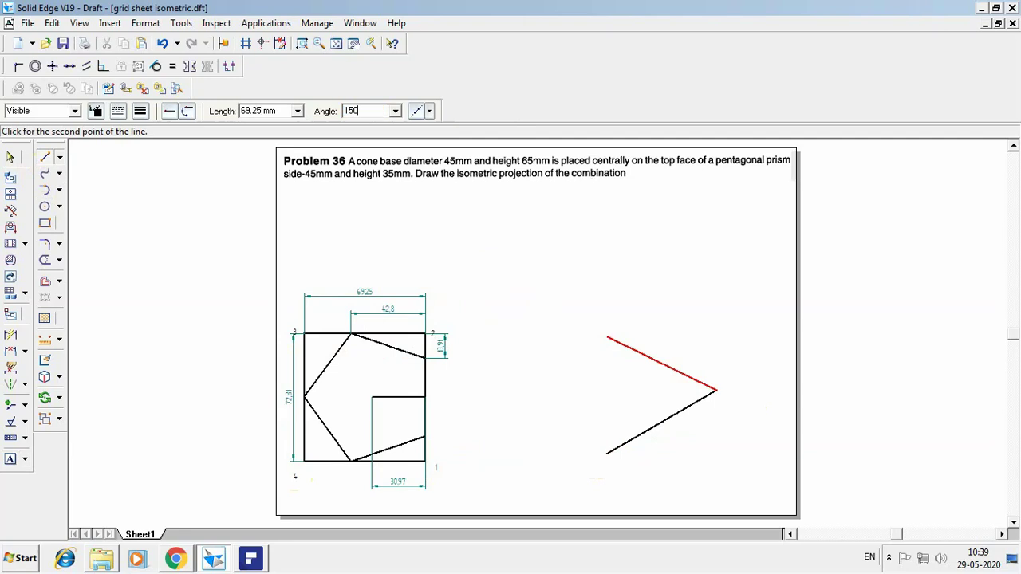
key(Return)
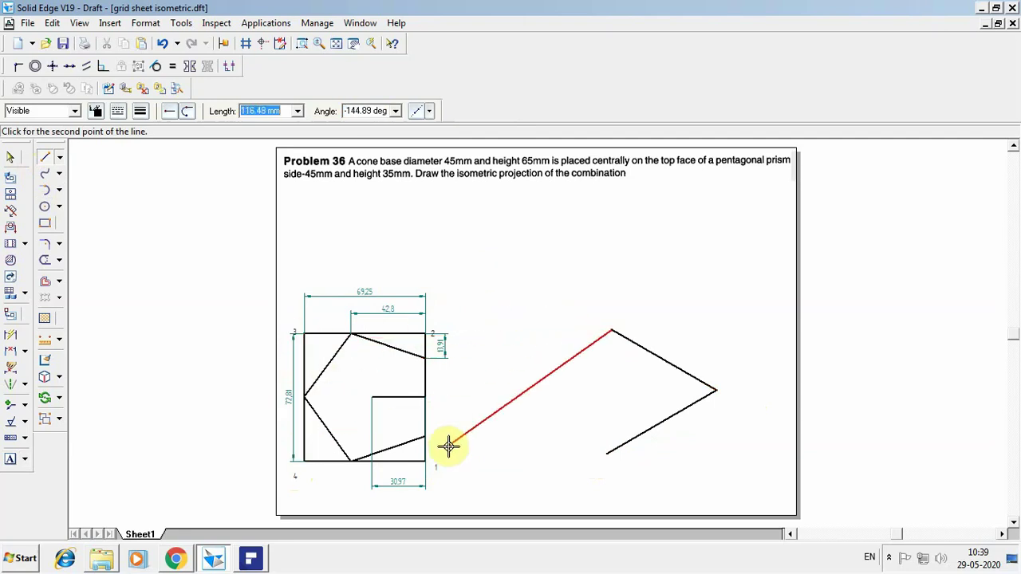
text(72.8)
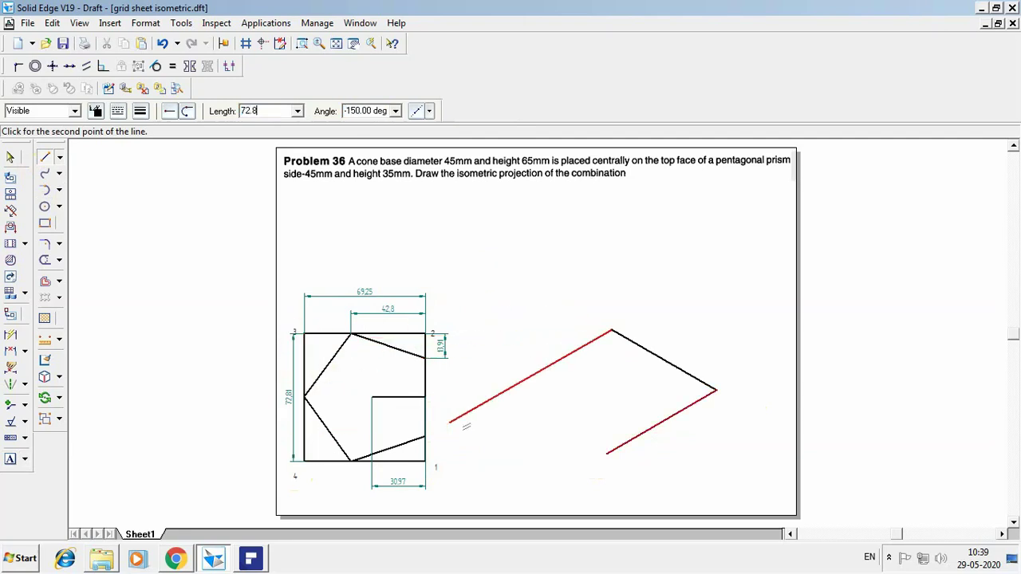
text(1)
key(Tab)
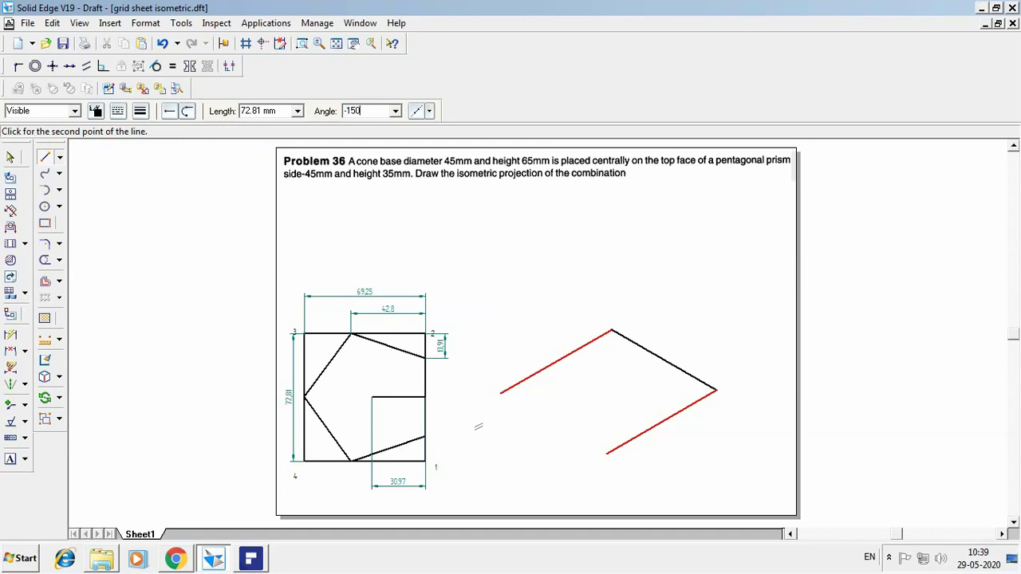
key(Return)
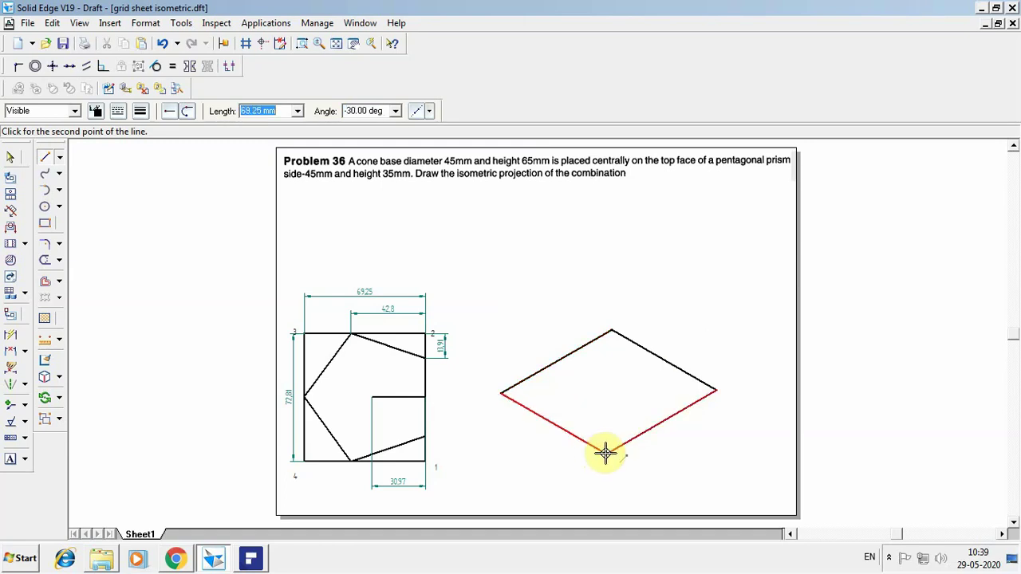
click(606, 453)
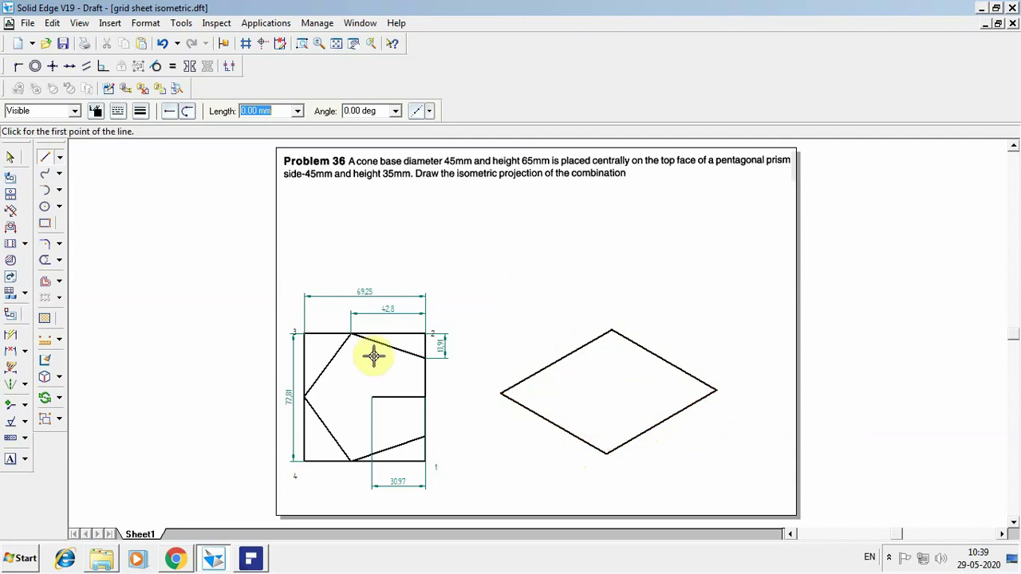
- Set all four rhombus edges to a thin line width and deselect them
click(10, 157)
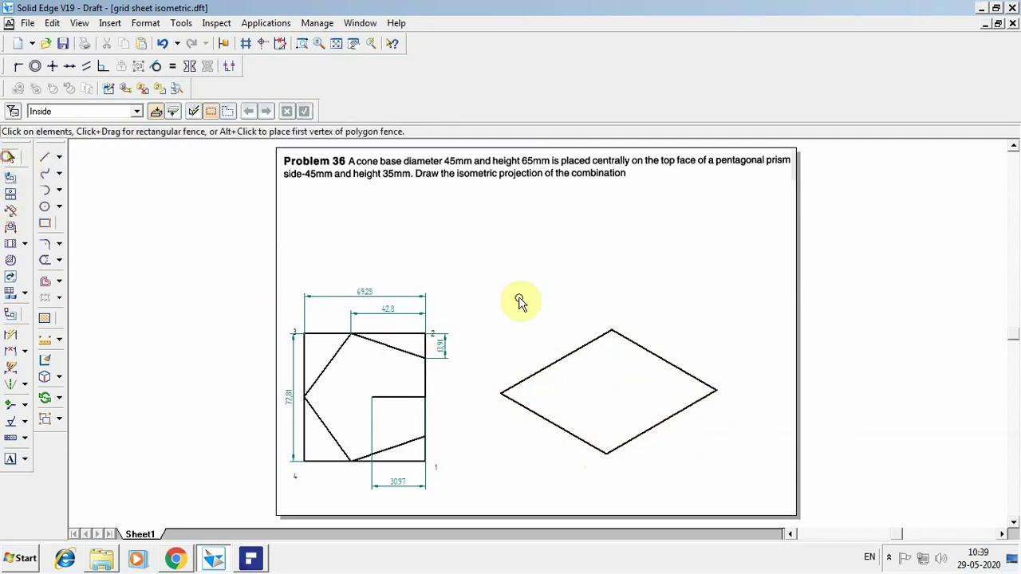
click(568, 349)
shift+click(560, 426)
shift+click(662, 422)
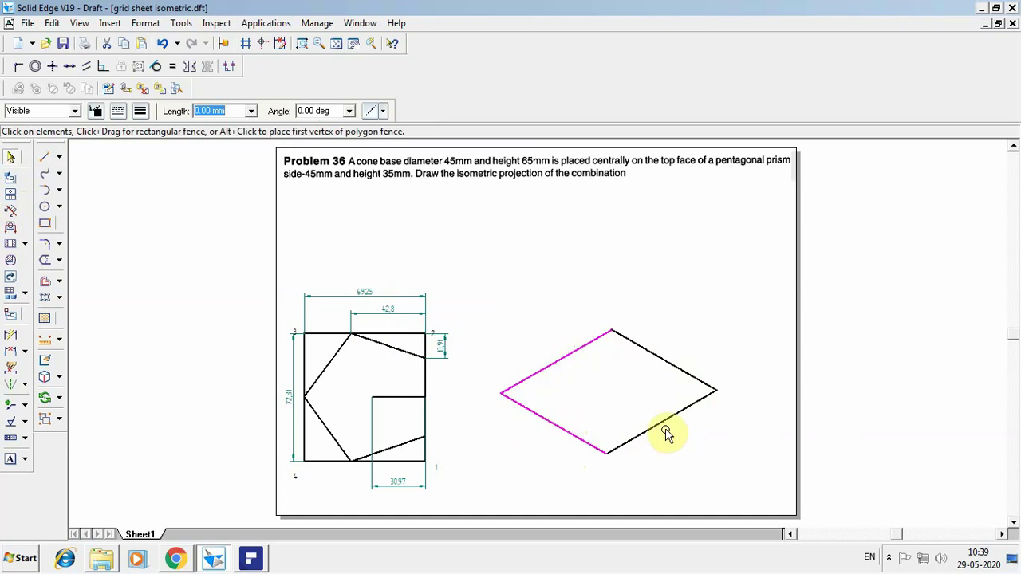
shift+click(678, 369)
click(139, 111)
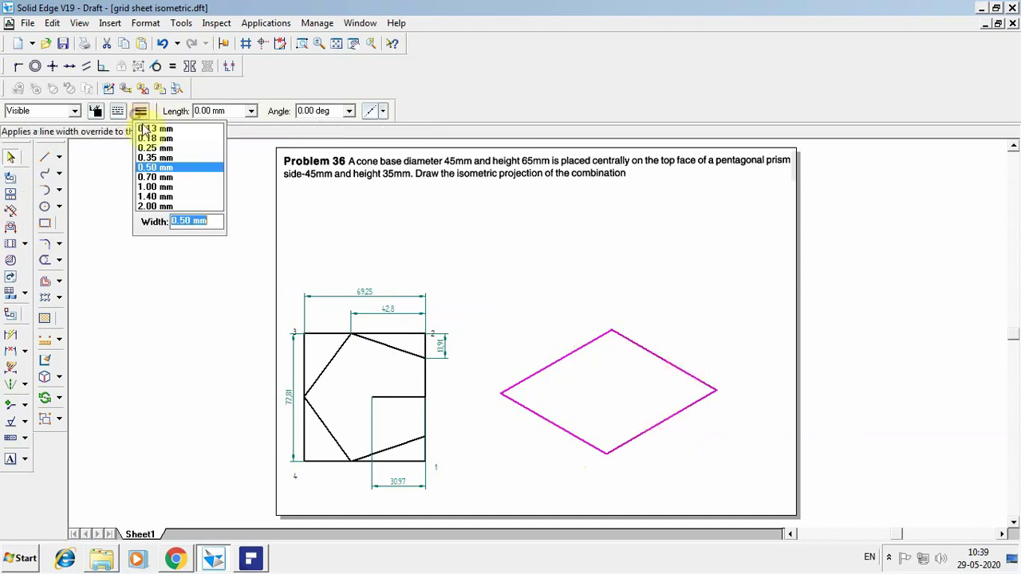
click(171, 132)
click(411, 245)
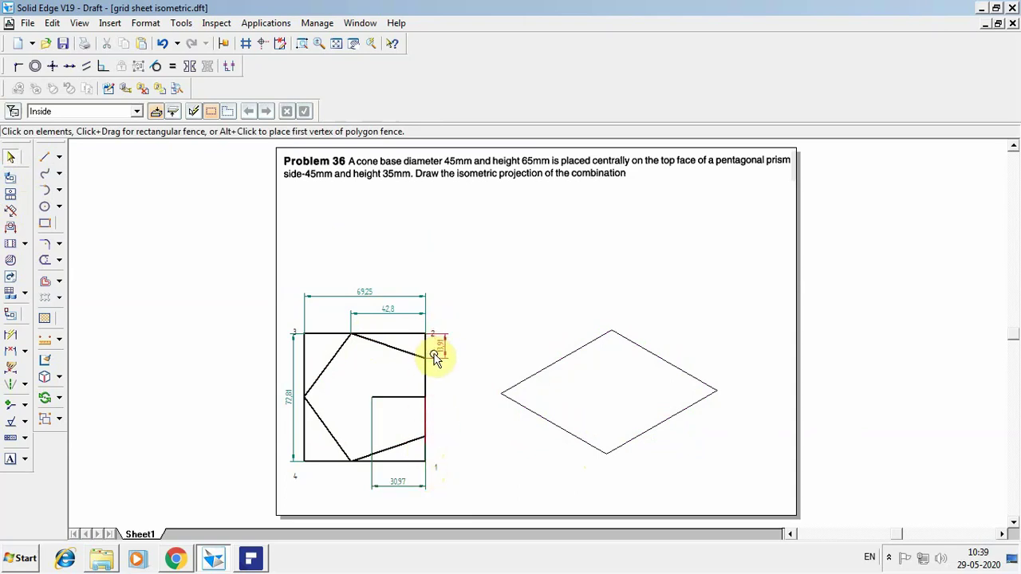
- Draw a 13.91 mm line at 30° from the rhombus's bottom vertex
click(45, 157)
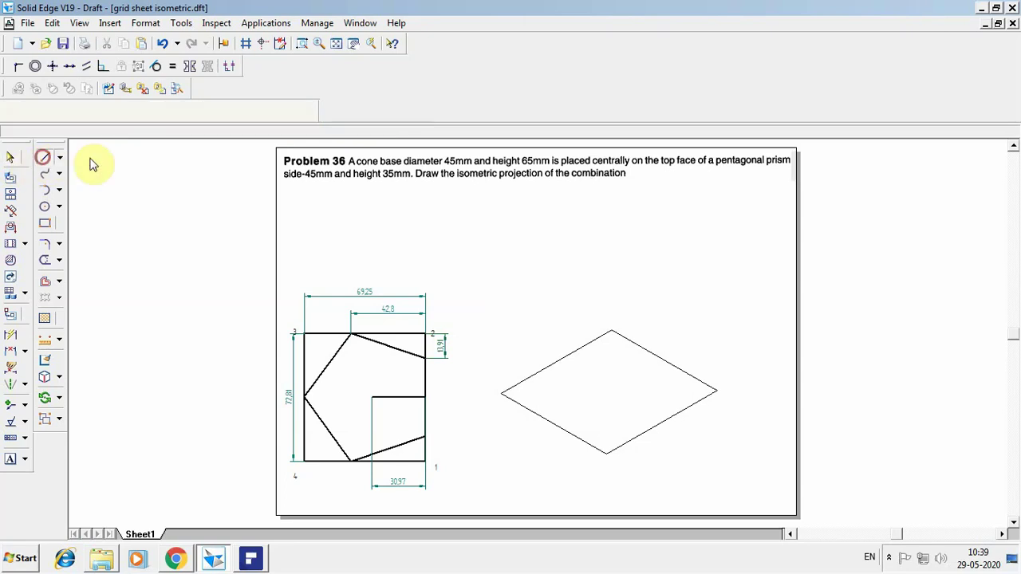
click(607, 452)
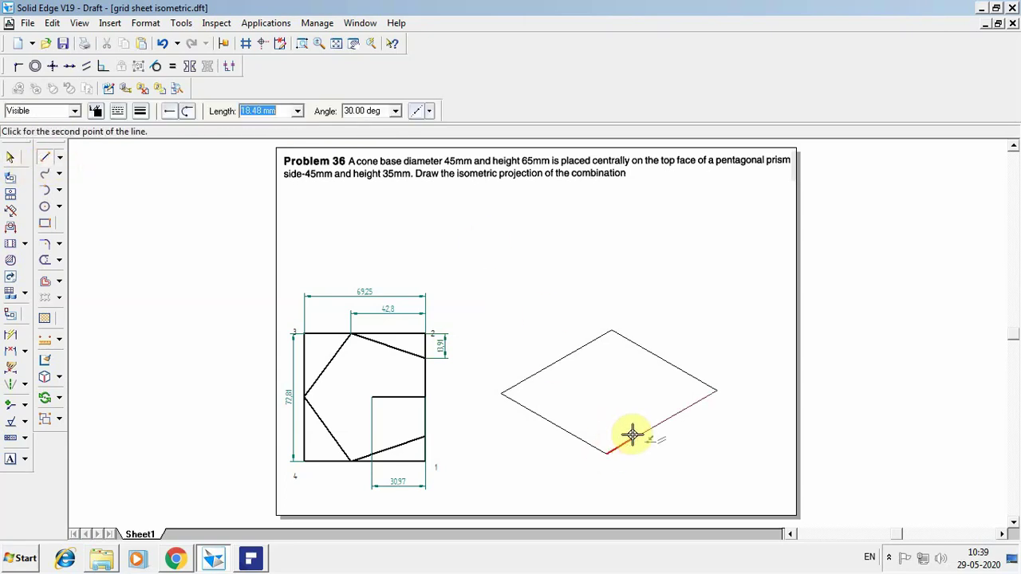
text(13.91)
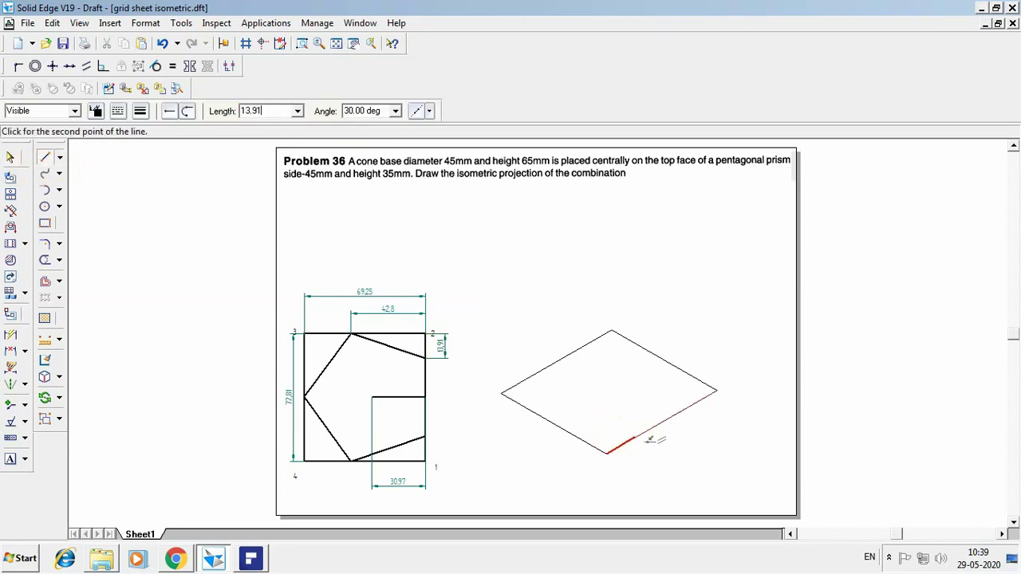
key(Tab)
text(30)
key(Tab)
click(632, 433)
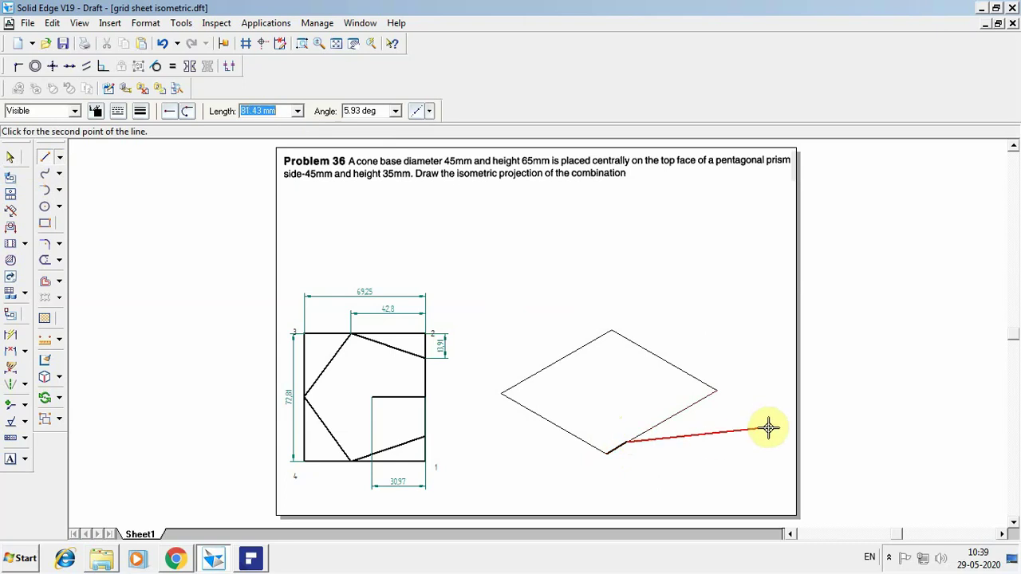
right_click(754, 429)
- Draw a 42.8 mm line at 150° from the rhombus's right corner, undoing the stray diagonal
click(716, 390)
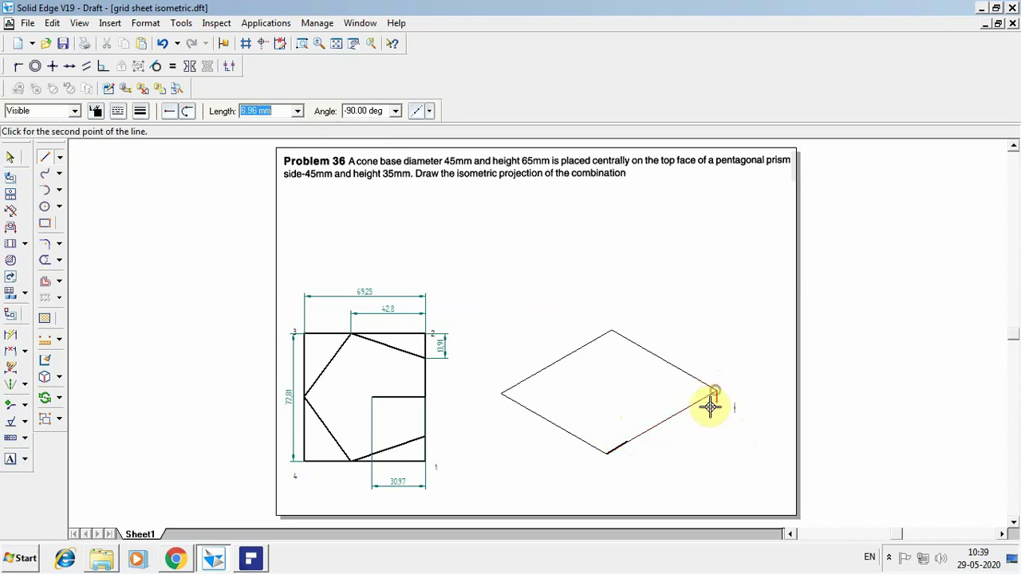
text(13)
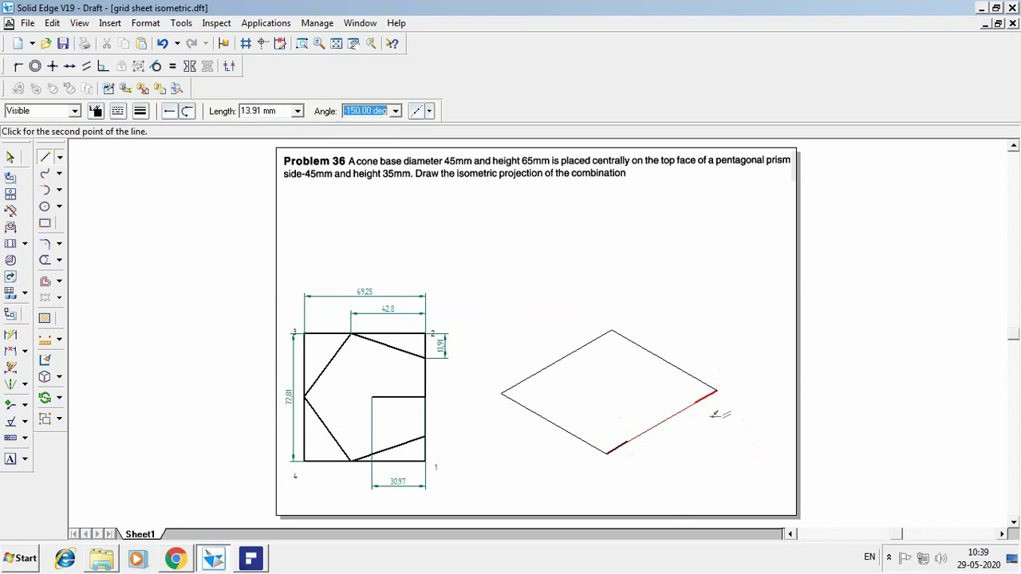
right_click(784, 323)
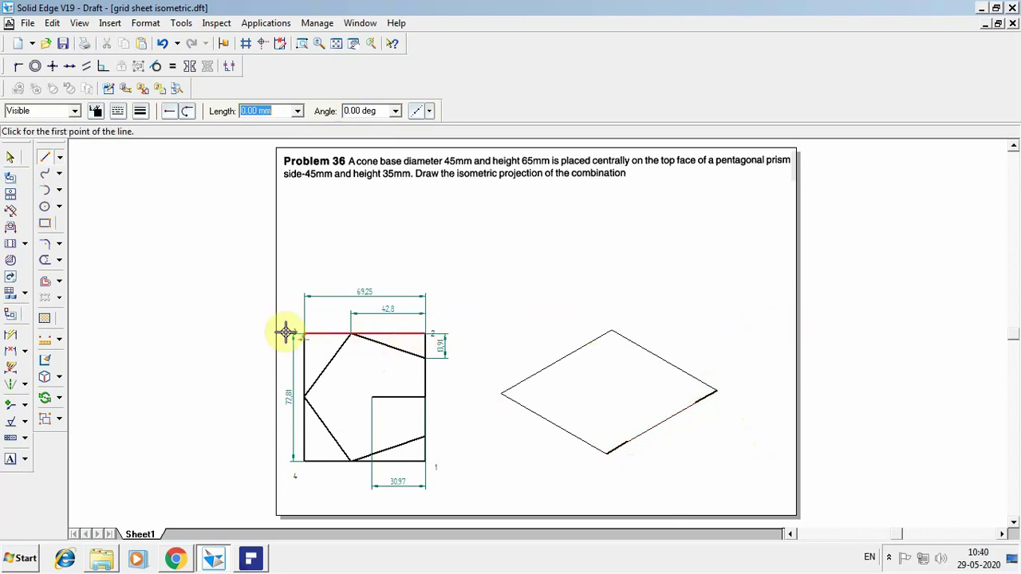
click(719, 390)
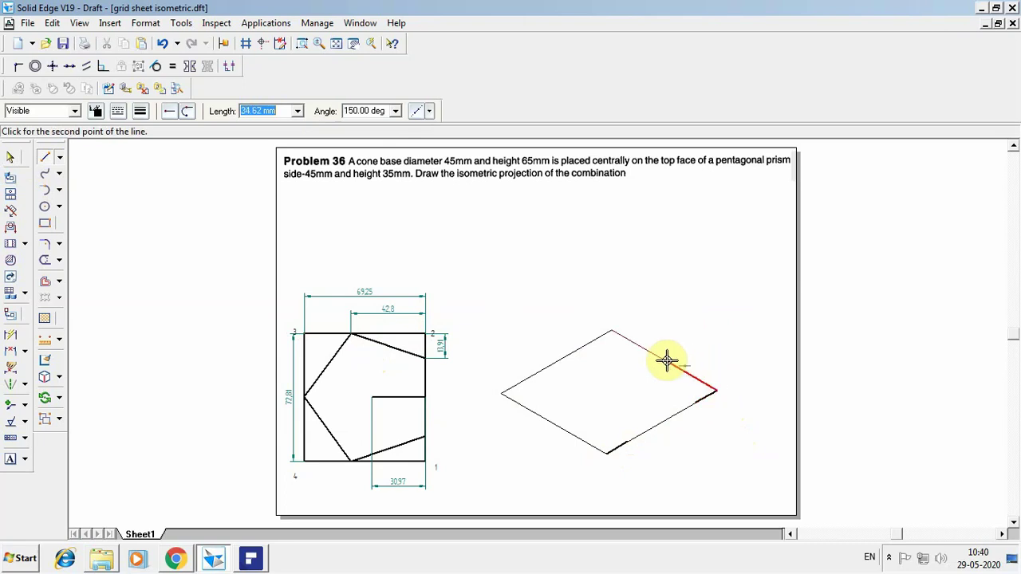
text(42.)
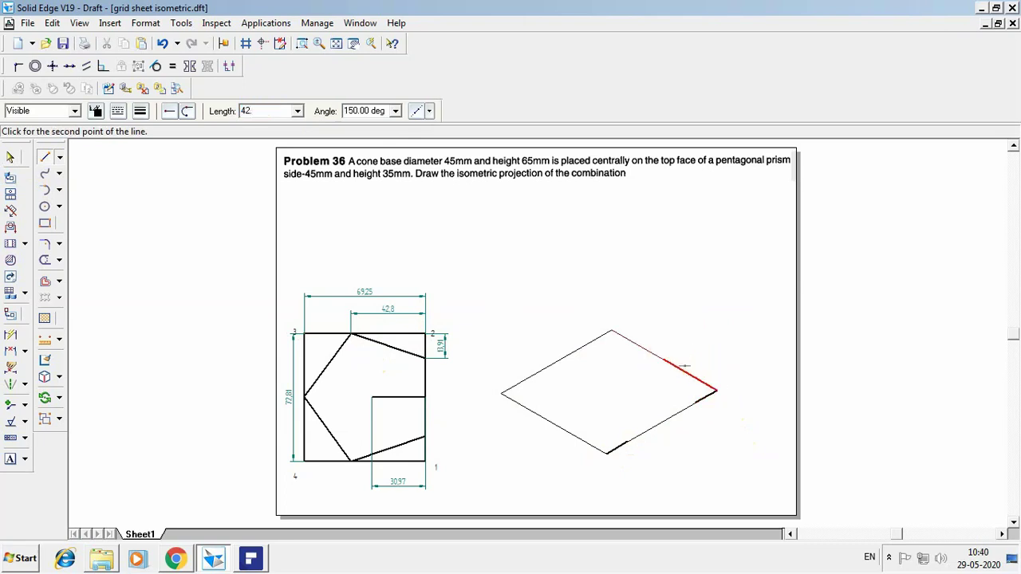
text(8)
key(Tab)
text(150)
key(Return)
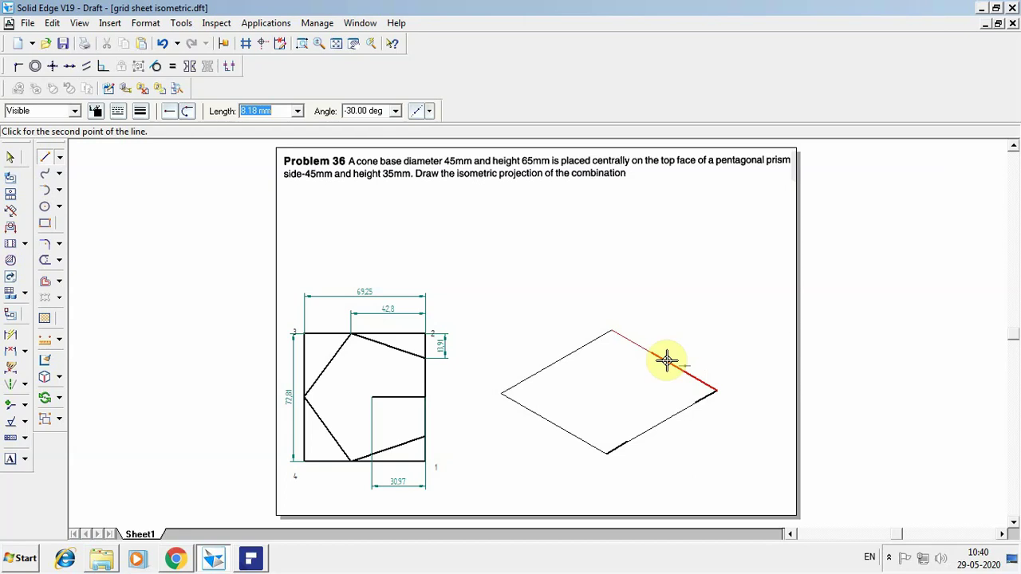
click(544, 416)
key(Escape)
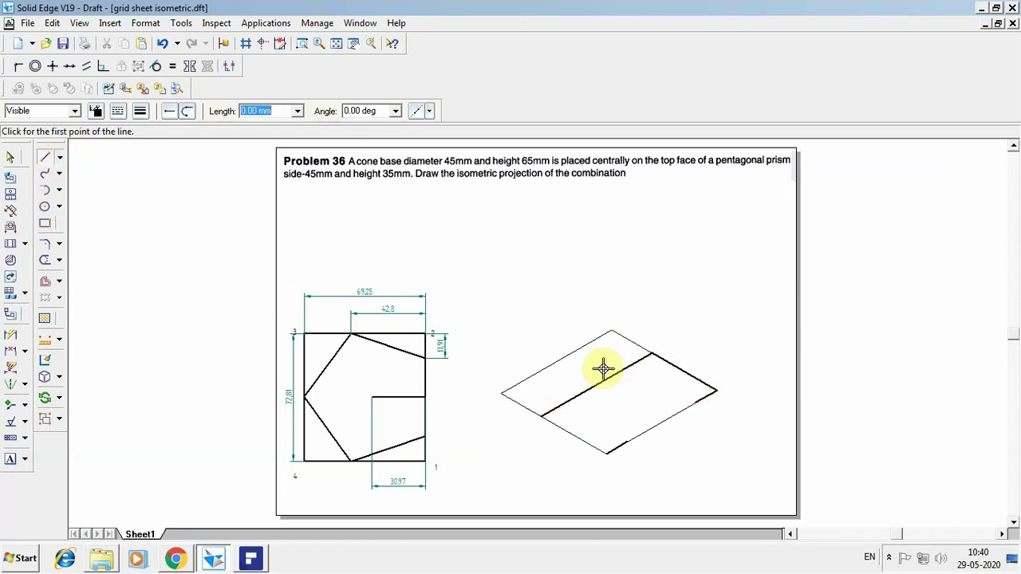
key(ctrl+z)
- Draw a 42.8 mm line at 150° from the rhombus's bottom vertex
click(45, 157)
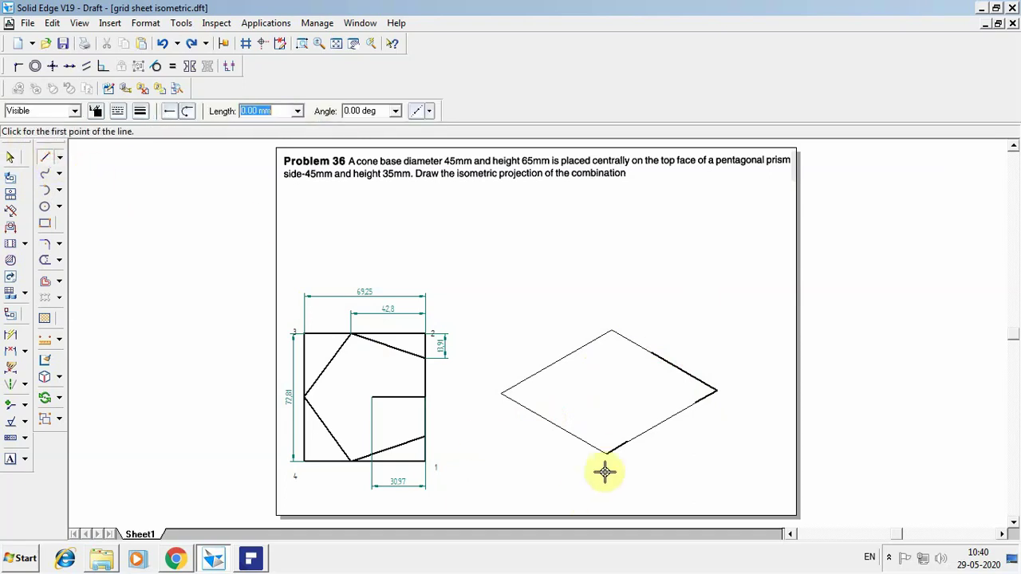
click(607, 453)
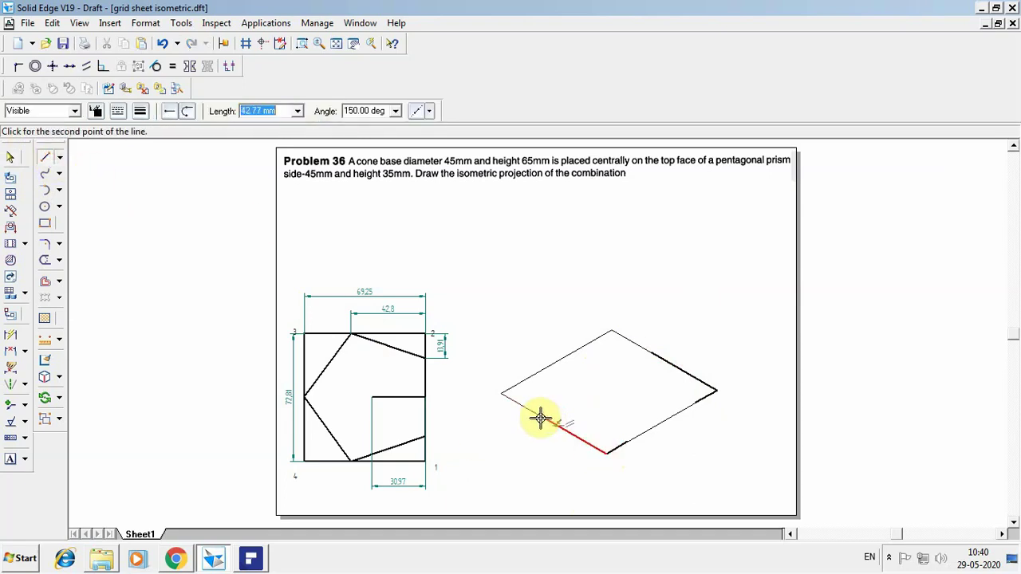
text(42)
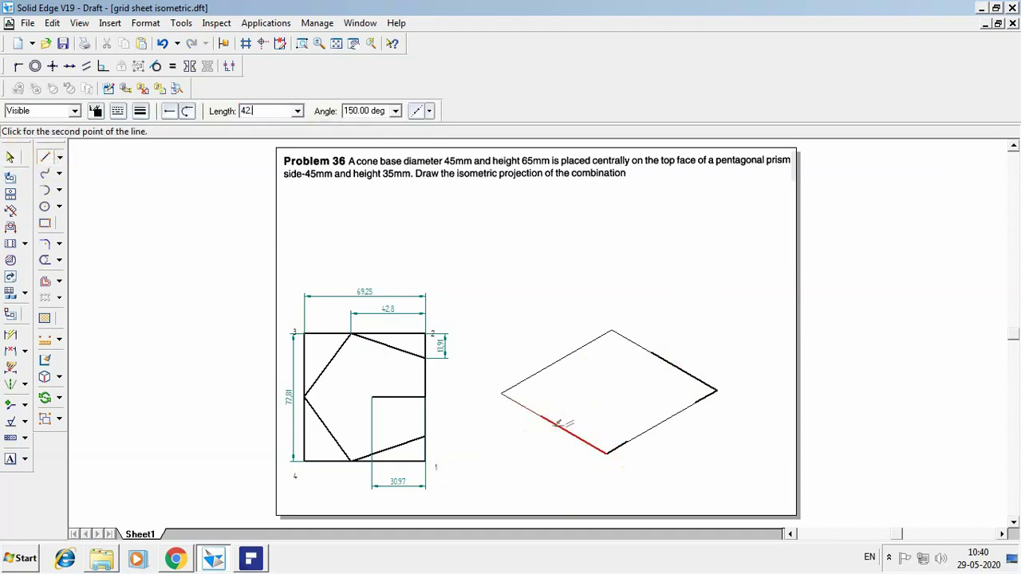
text(.8)
key(Tab)
key(Return)
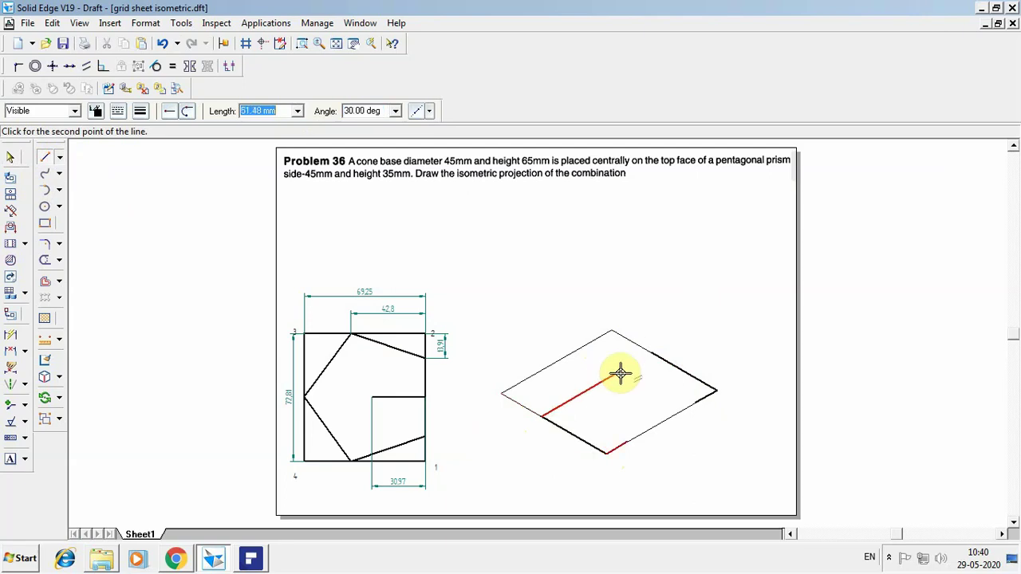
key(Escape)
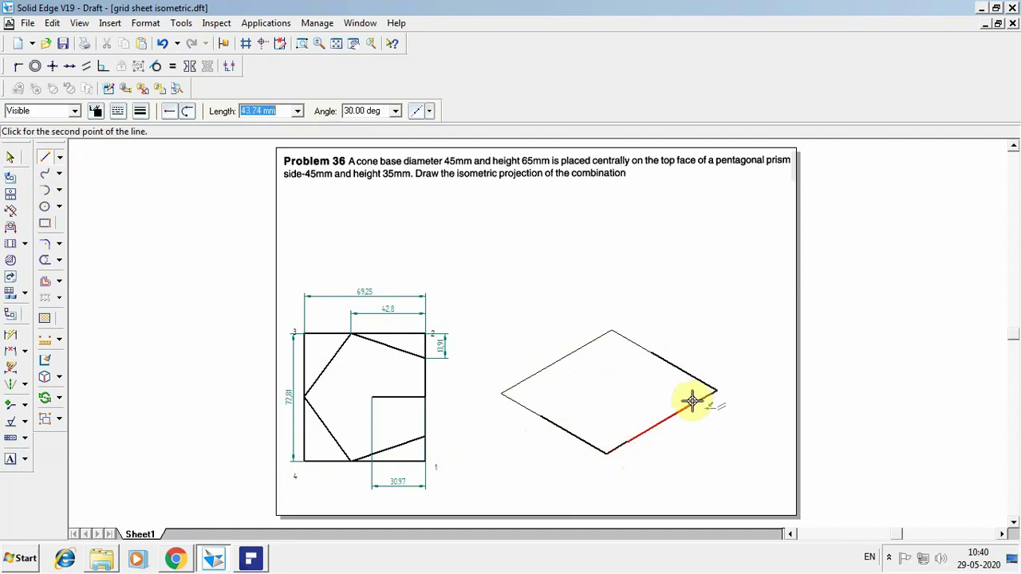
key(Escape)
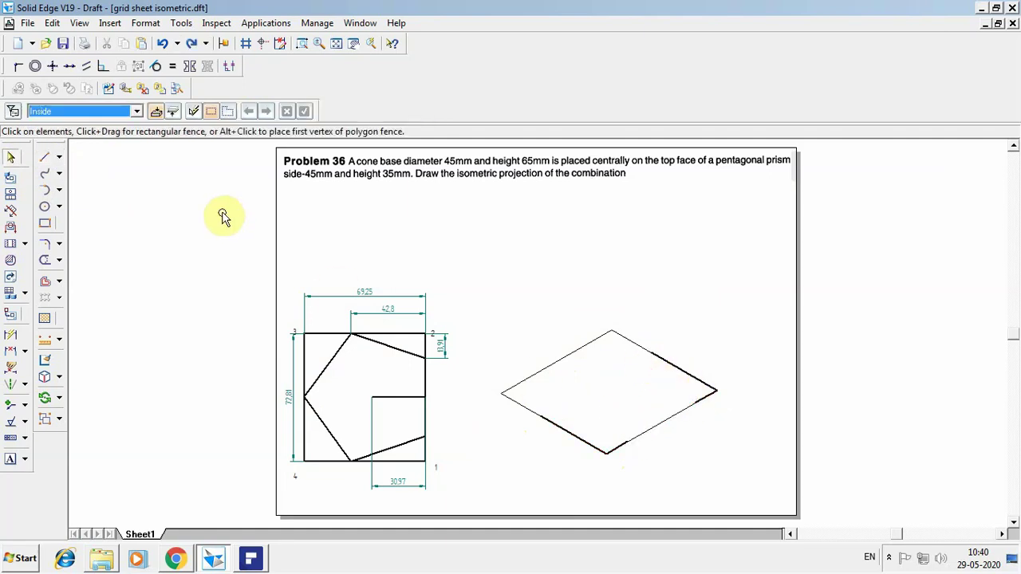
- Draw a closed five-sided pentagon through the marked points inside the rhombus
click(45, 158)
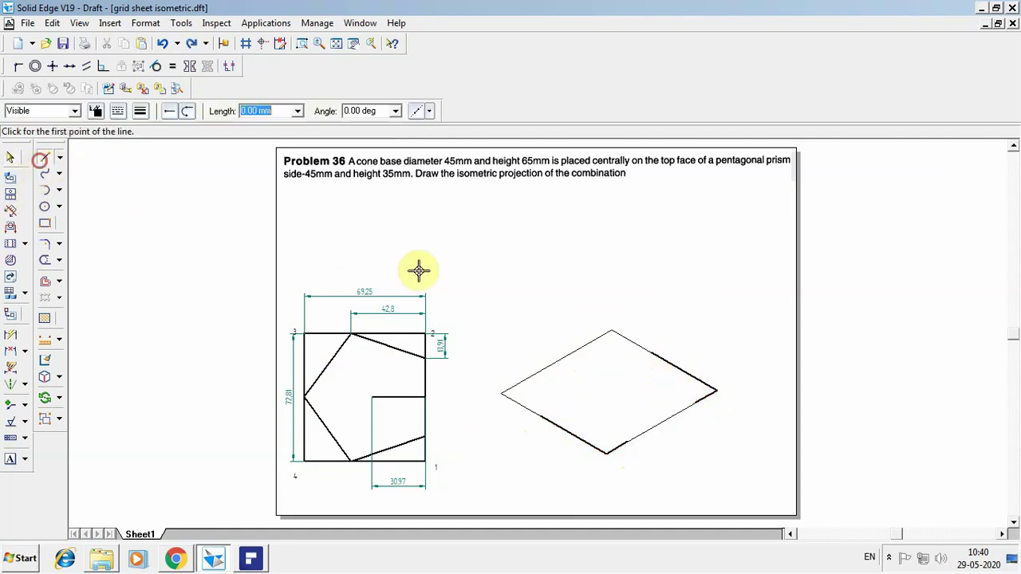
click(625, 441)
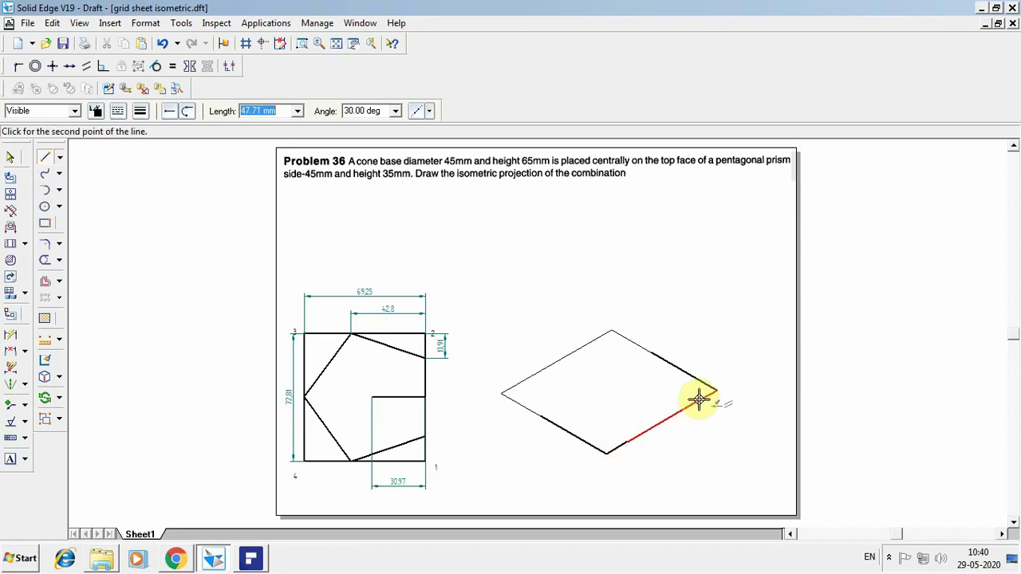
click(702, 397)
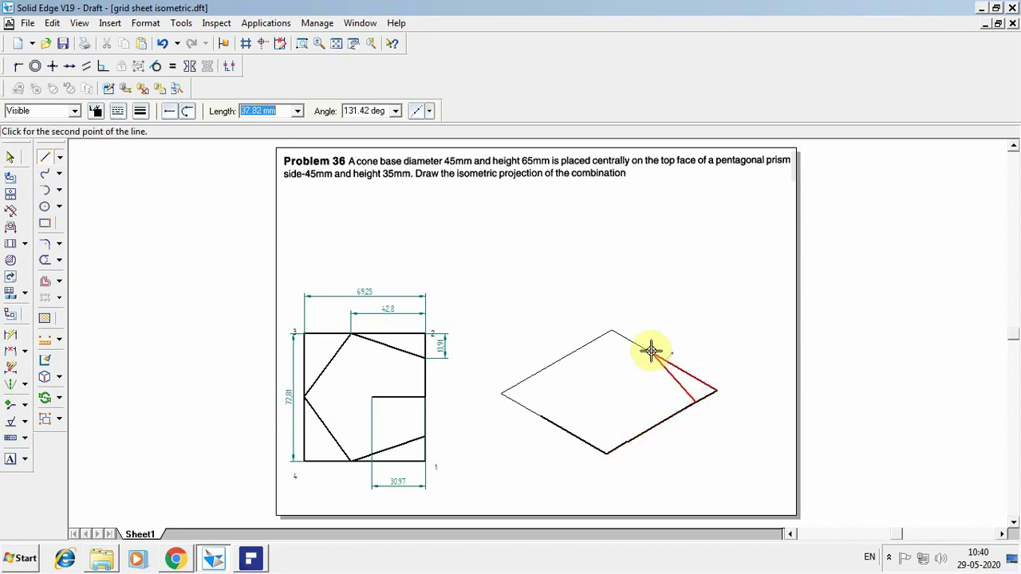
click(653, 353)
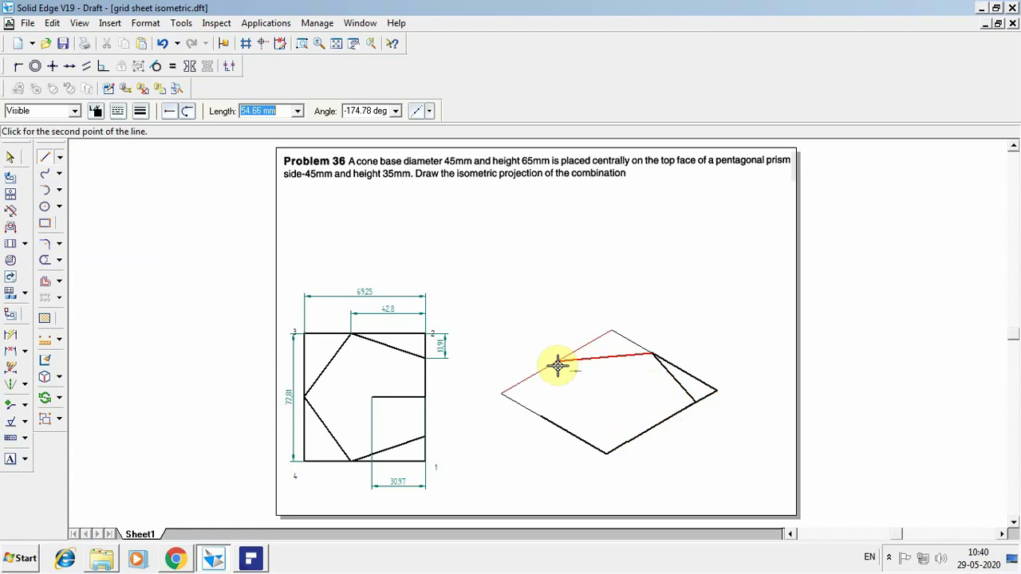
click(556, 362)
click(541, 416)
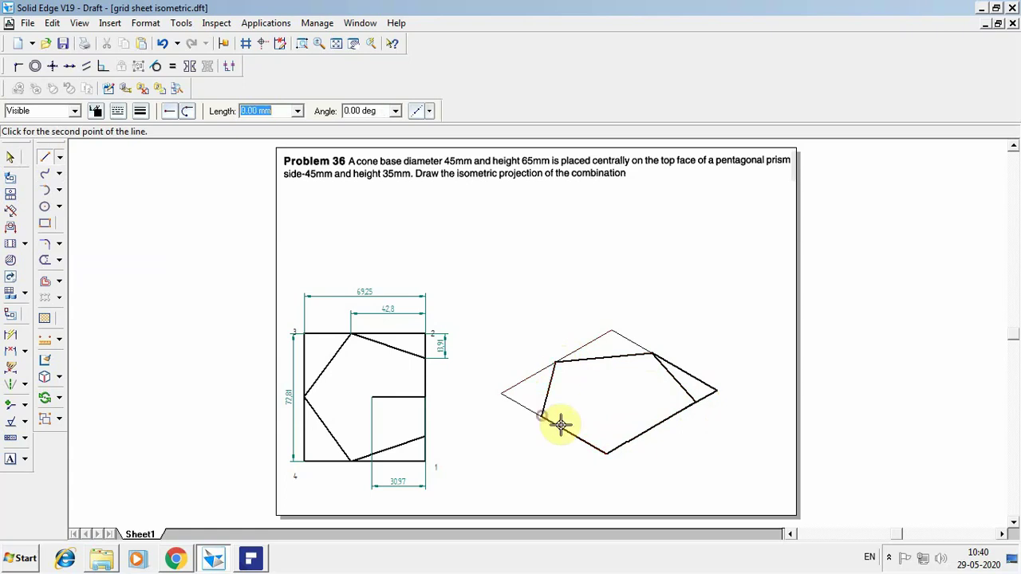
click(625, 439)
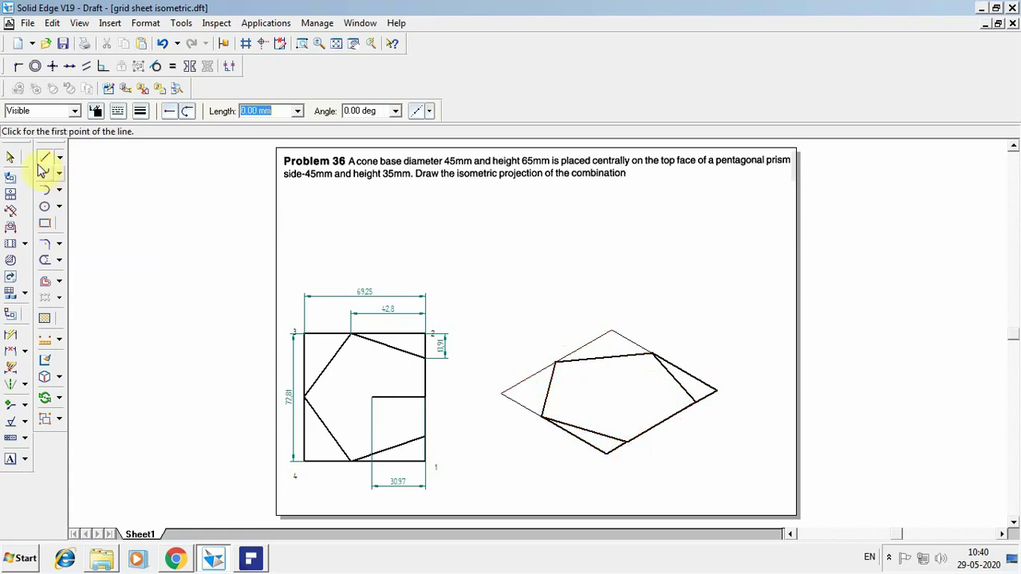
- Delete the short 13.91 mm mark line and begin a line at the pentagon's upper-left vertex
click(12, 159)
click(706, 397)
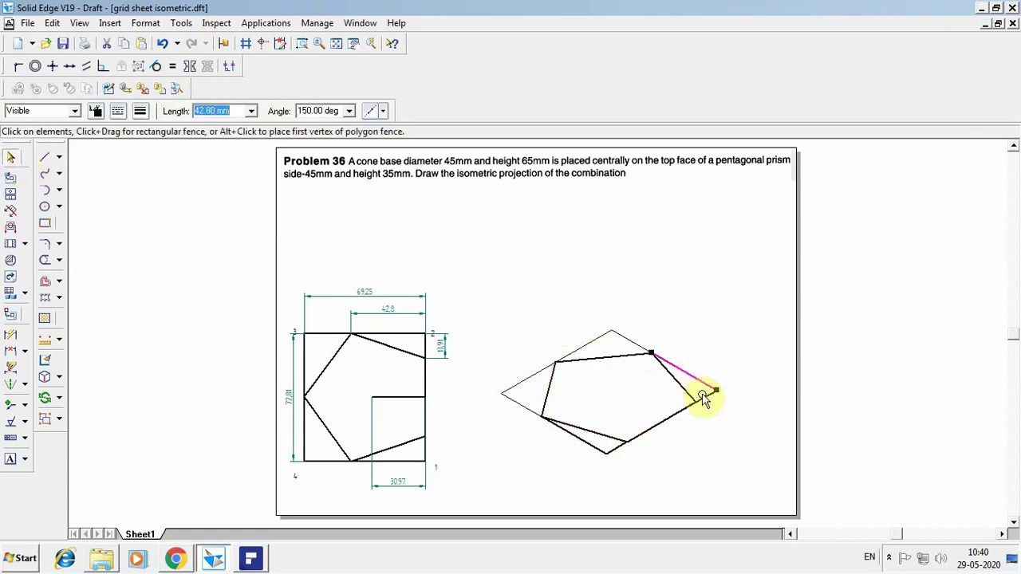
key(Delete)
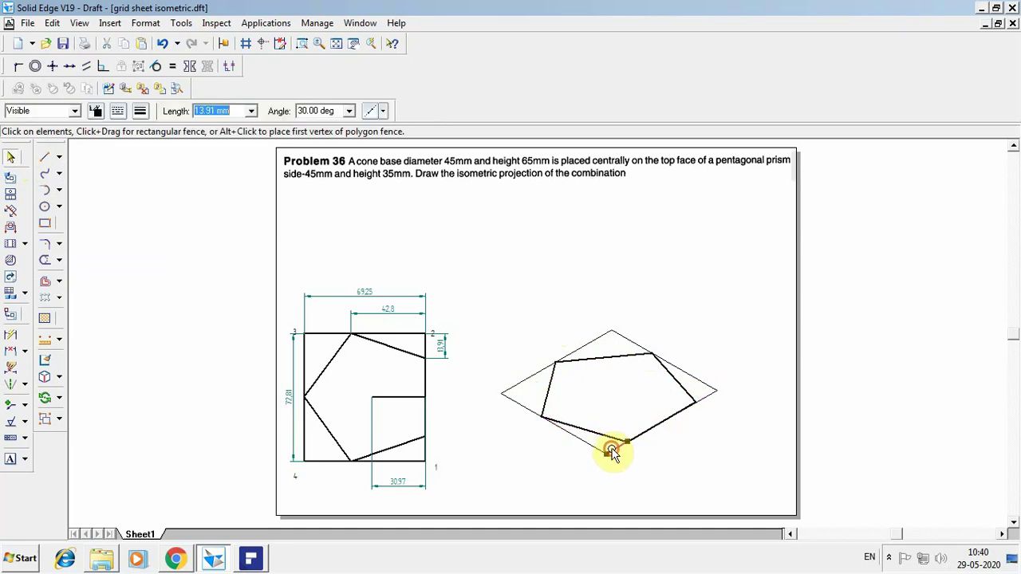
click(45, 157)
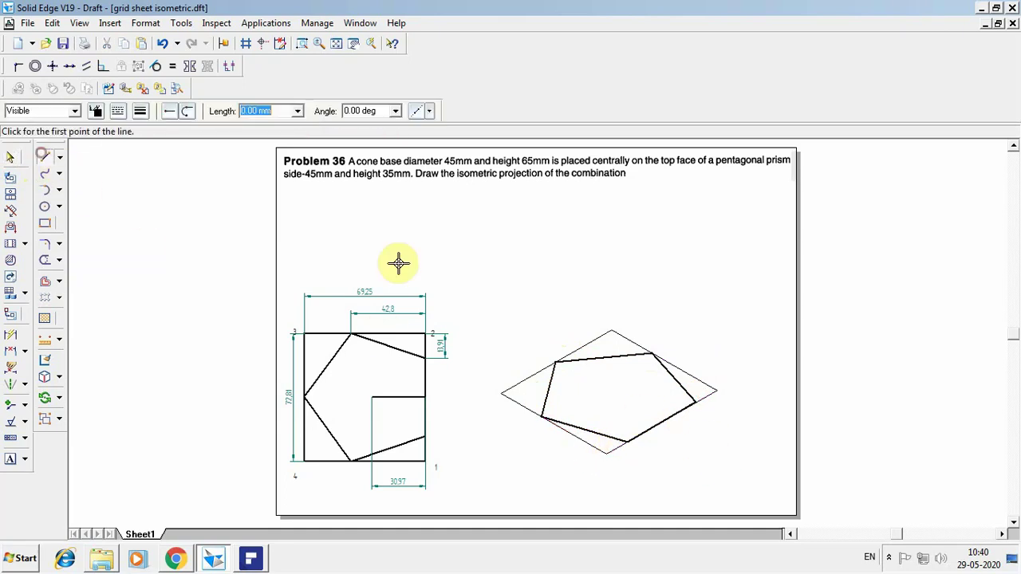
click(556, 362)
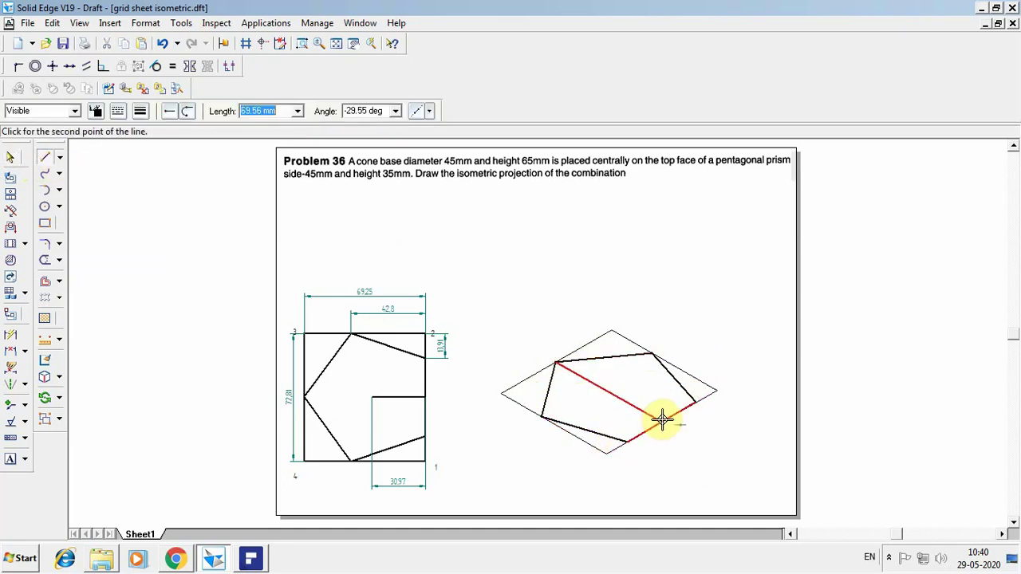
- End the diagonal on the lower-right edge, then add a 30.97 mm line and a 35 mm vertical to the top corner
click(663, 419)
right_click(720, 294)
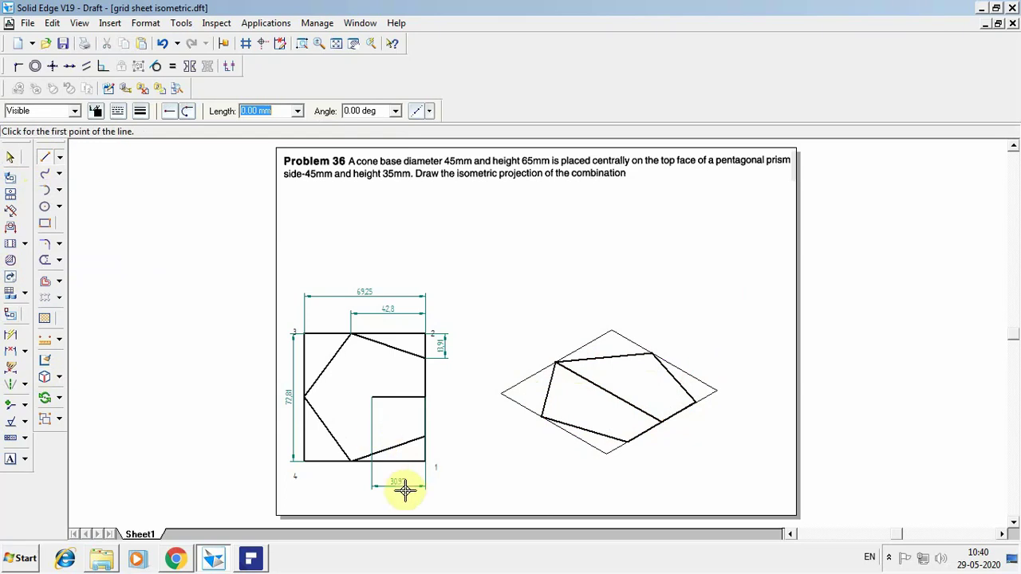
click(663, 419)
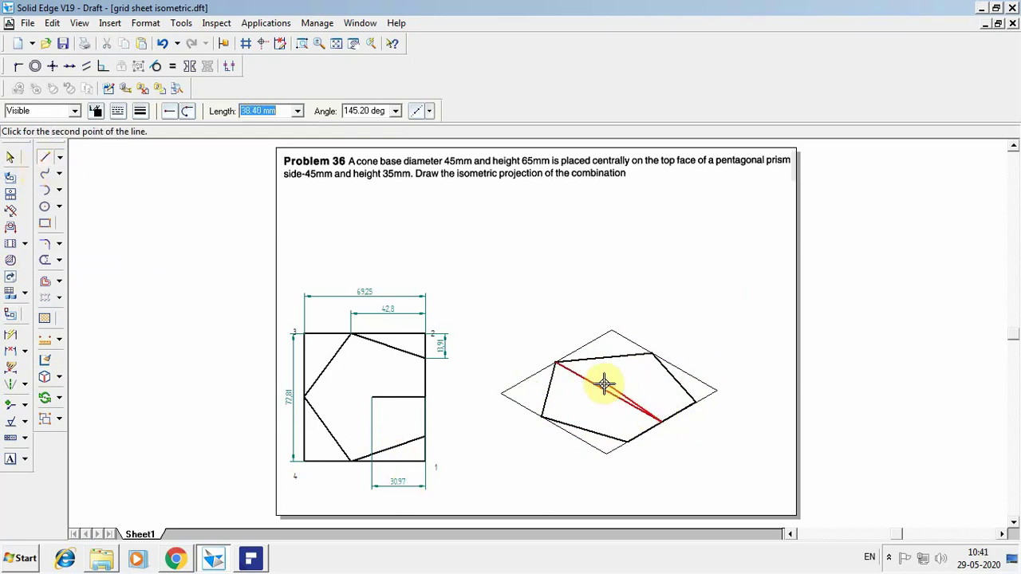
text(3)
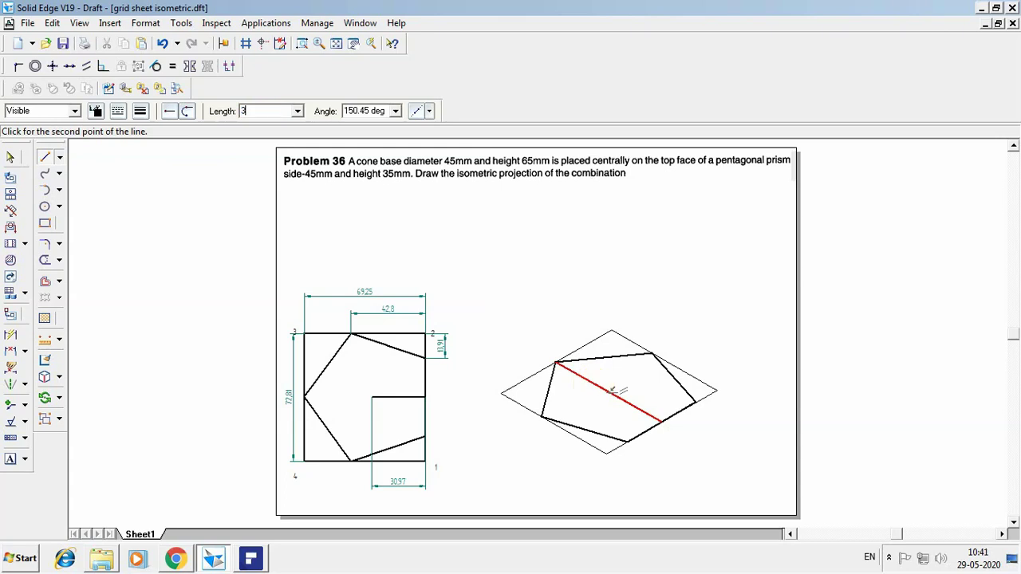
text(0.97)
key(Tab)
click(596, 386)
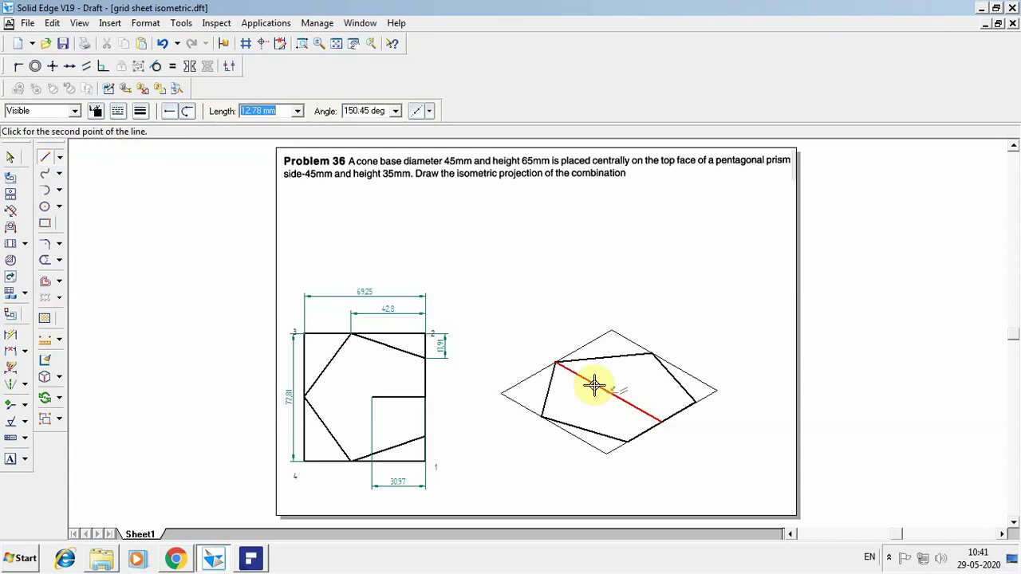
text(35)
click(628, 300)
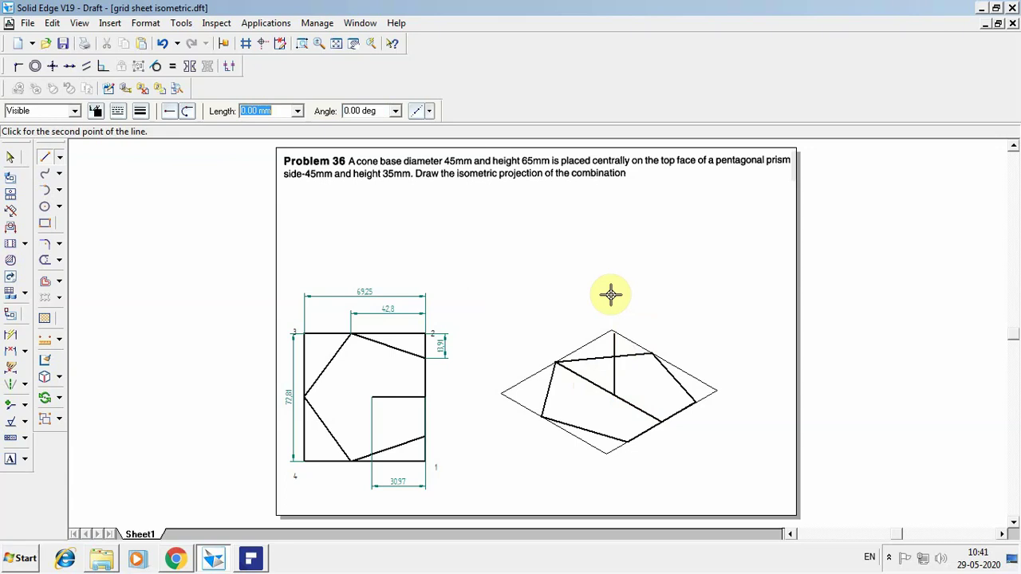
- Delete the long interior construction diagonal and one other unwanted construction line
click(16, 158)
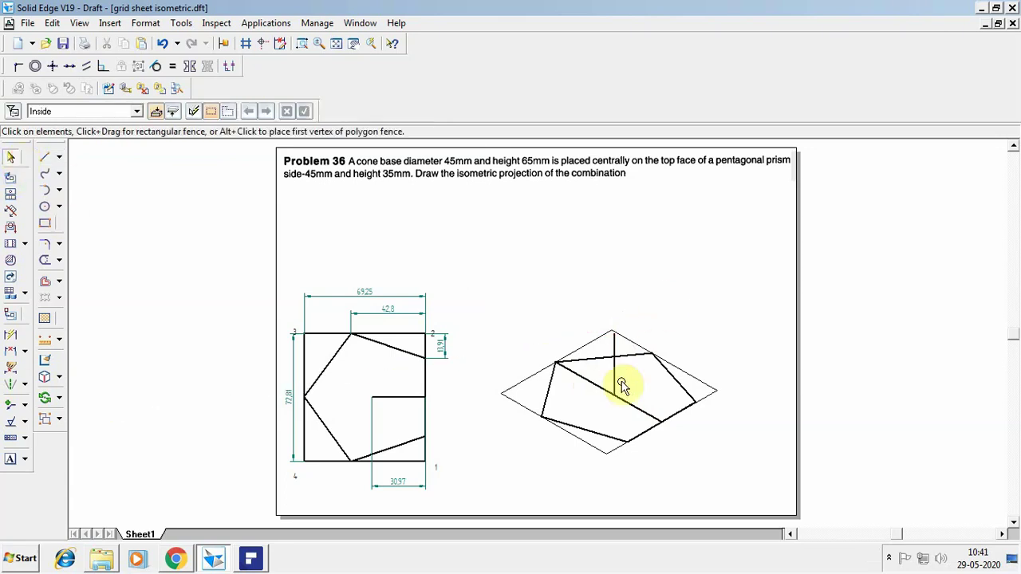
click(596, 389)
key(Delete)
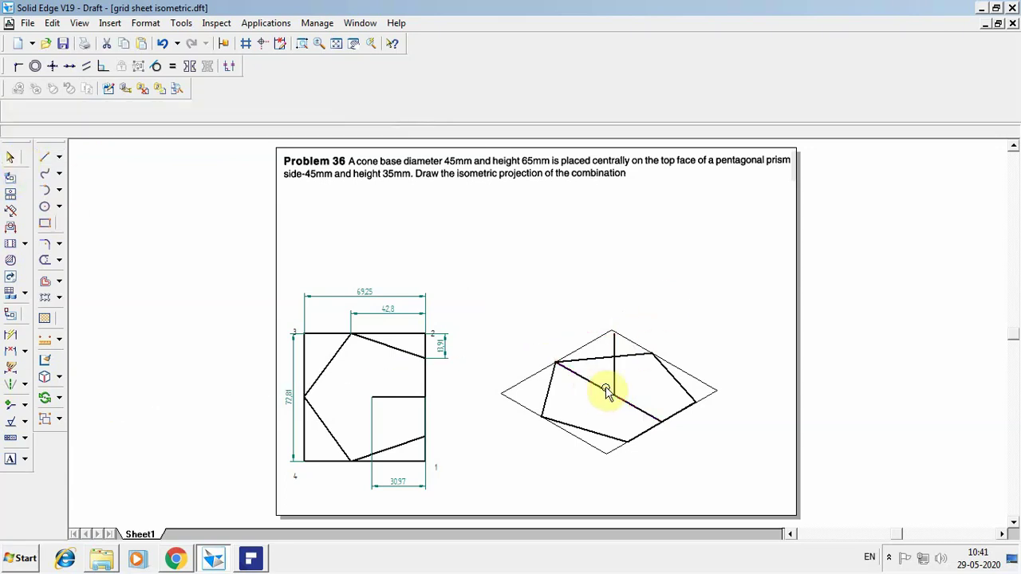
click(717, 391)
key(Delete)
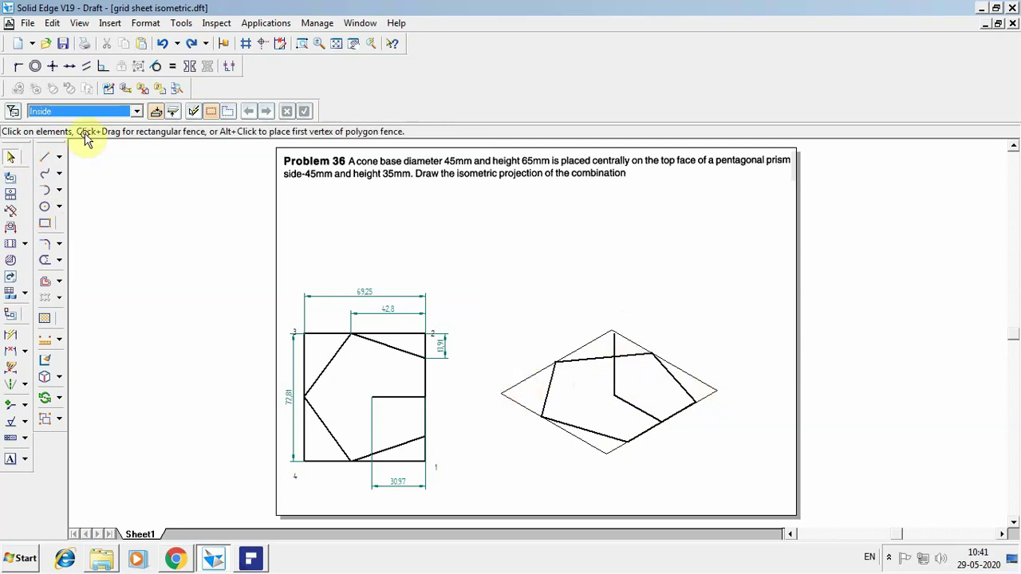
- Raise 35 mm vertical edges at the pentagon's left and top-right vertices
click(46, 157)
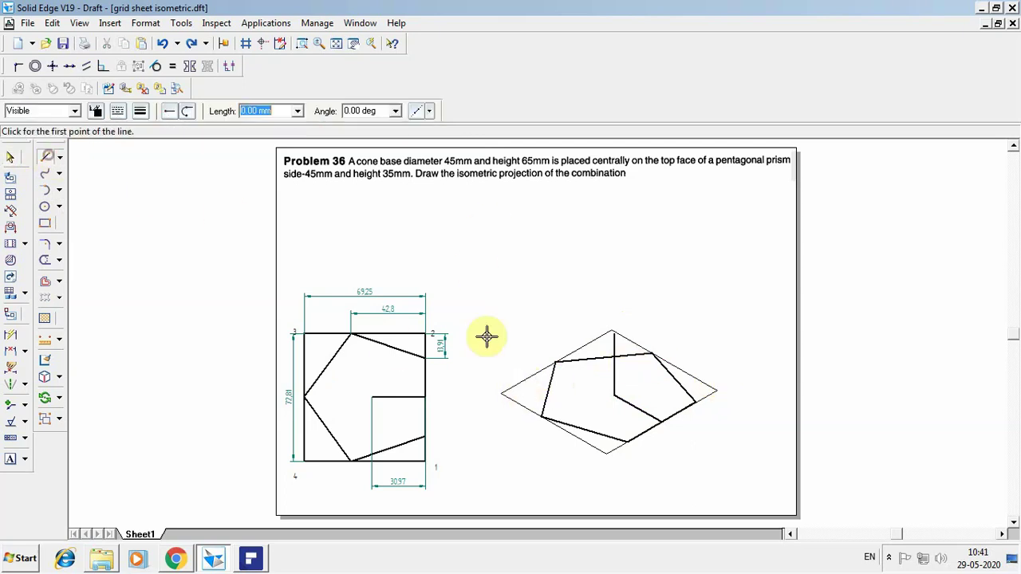
click(542, 416)
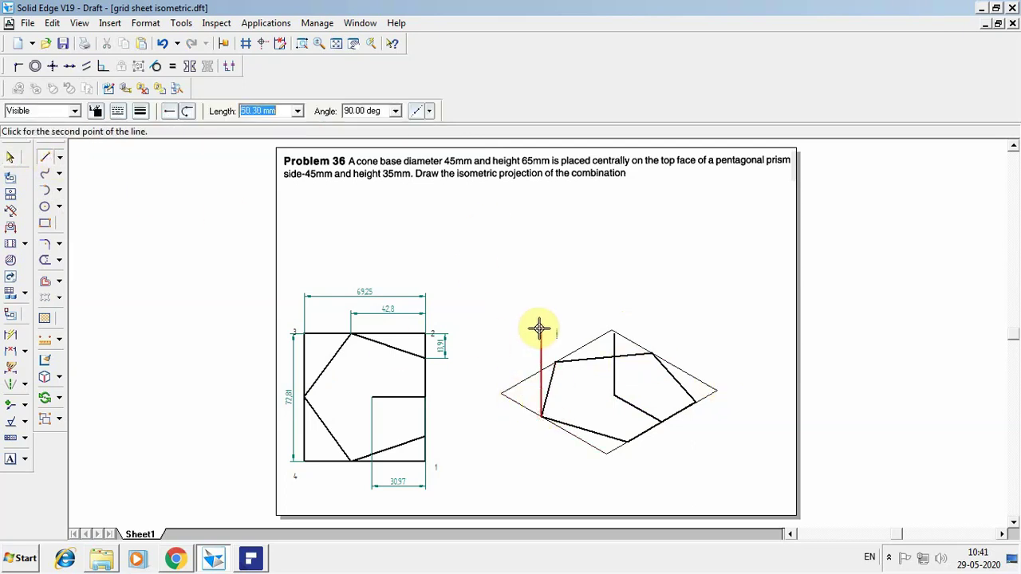
text(35)
key(Return)
click(539, 329)
click(652, 353)
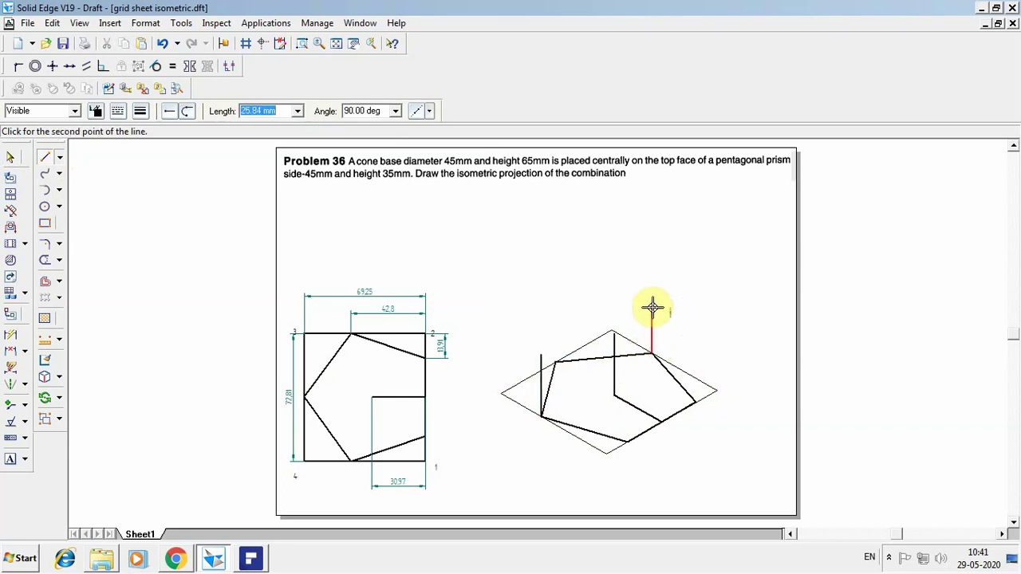
text(35)
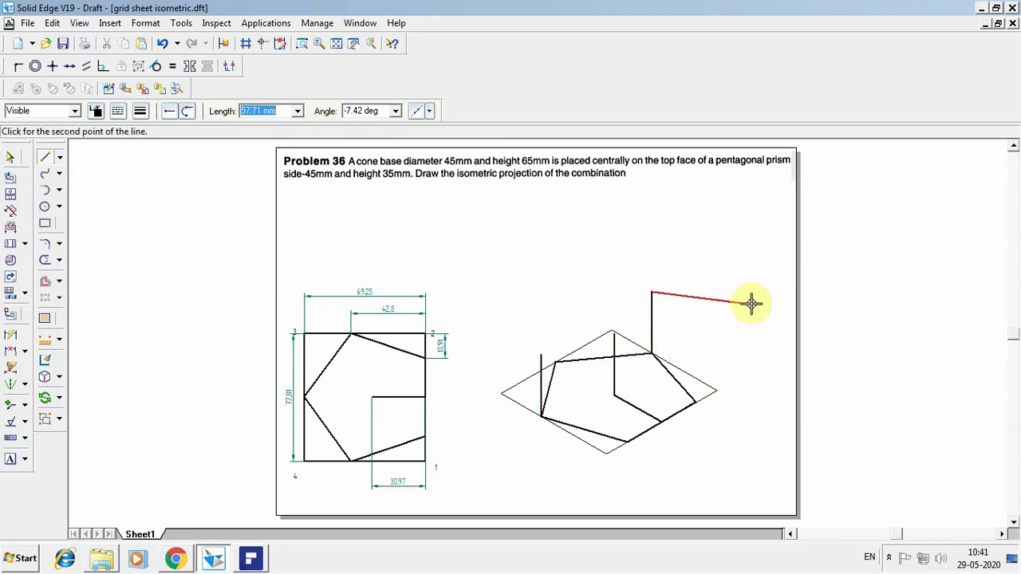
right_click(750, 295)
- Raise 35 mm vertical edges at the pentagon's right, upper-left and bottom vertices
click(695, 400)
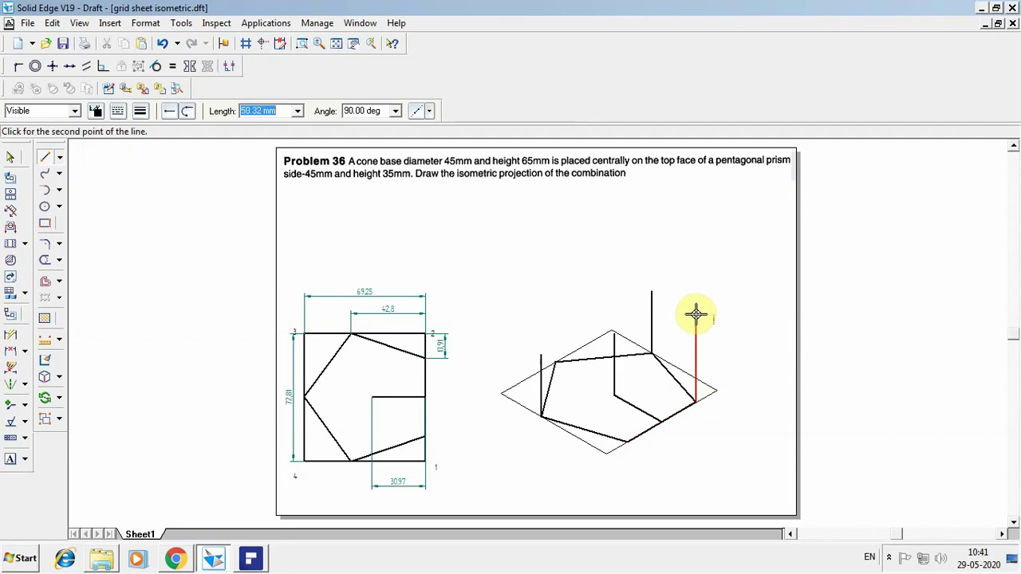
text(35)
key(Return)
right_click(739, 302)
click(556, 361)
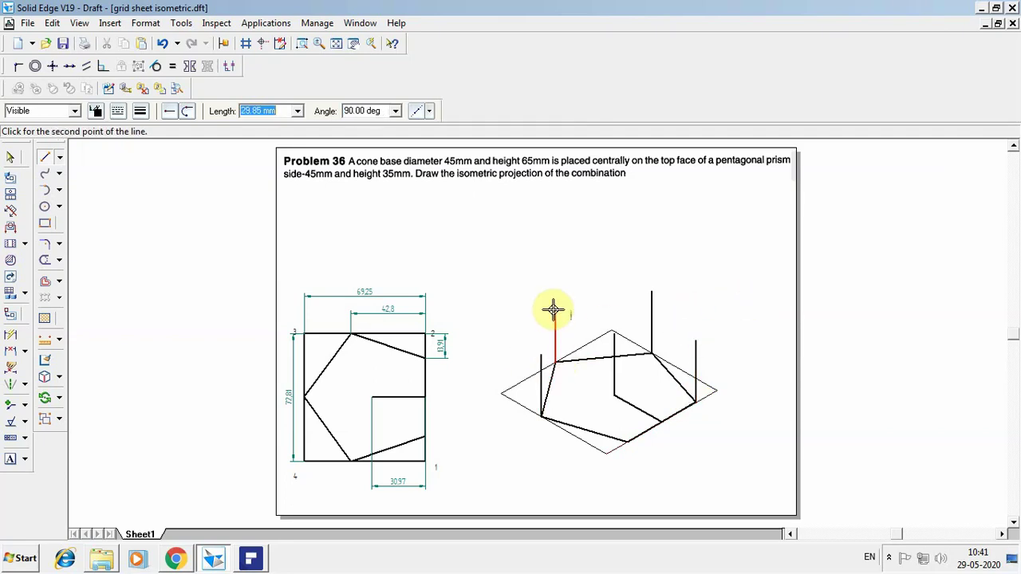
text(35)
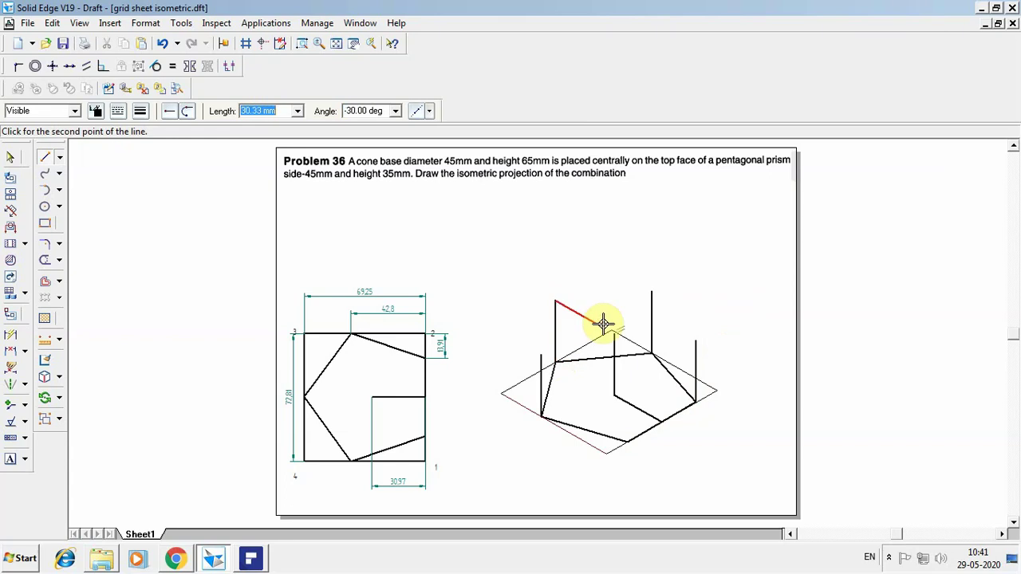
right_click(619, 351)
click(626, 441)
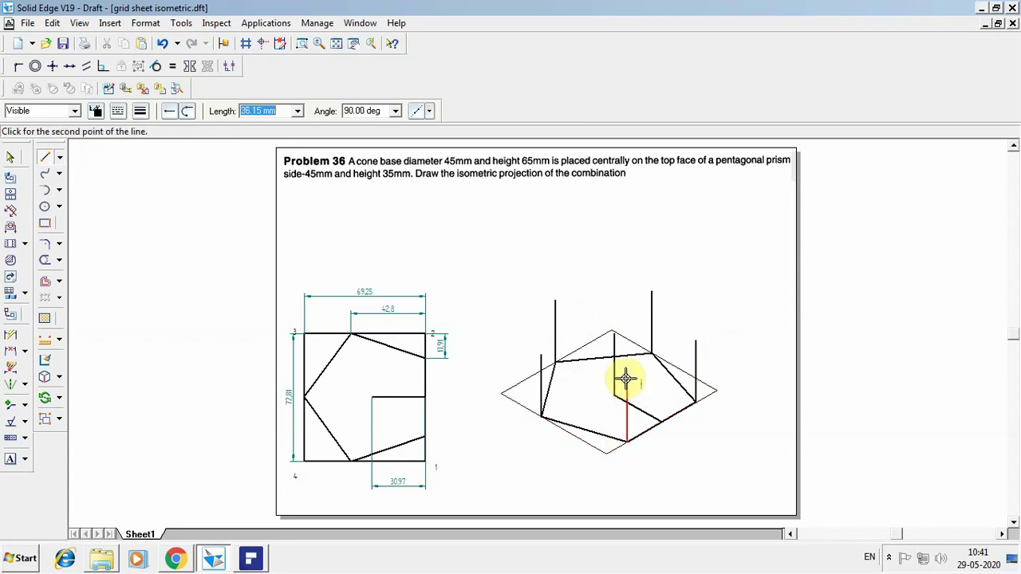
text(3)
click(657, 387)
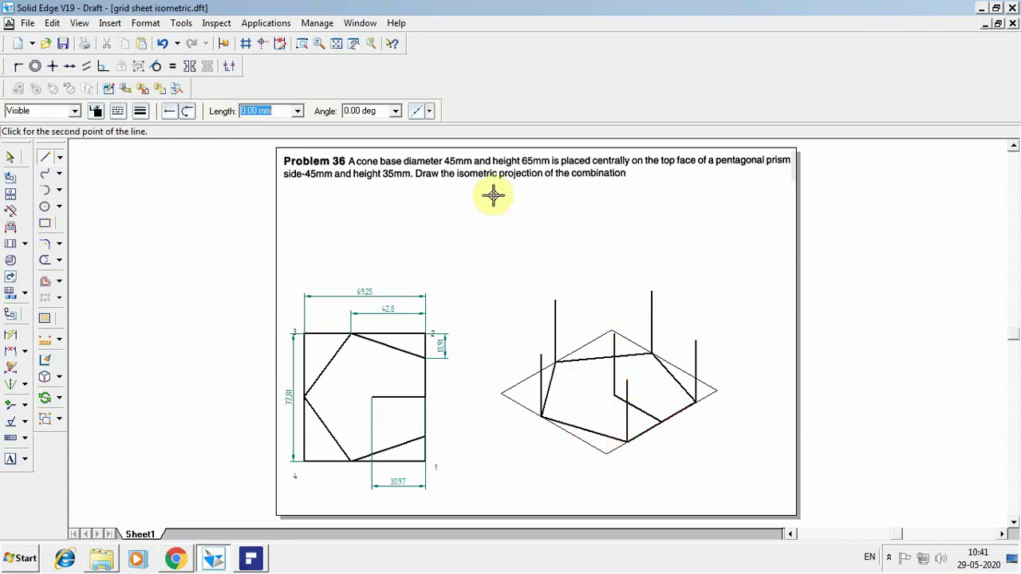
- Join the tops of the five vertical edges into the prism's top pentagon
click(696, 343)
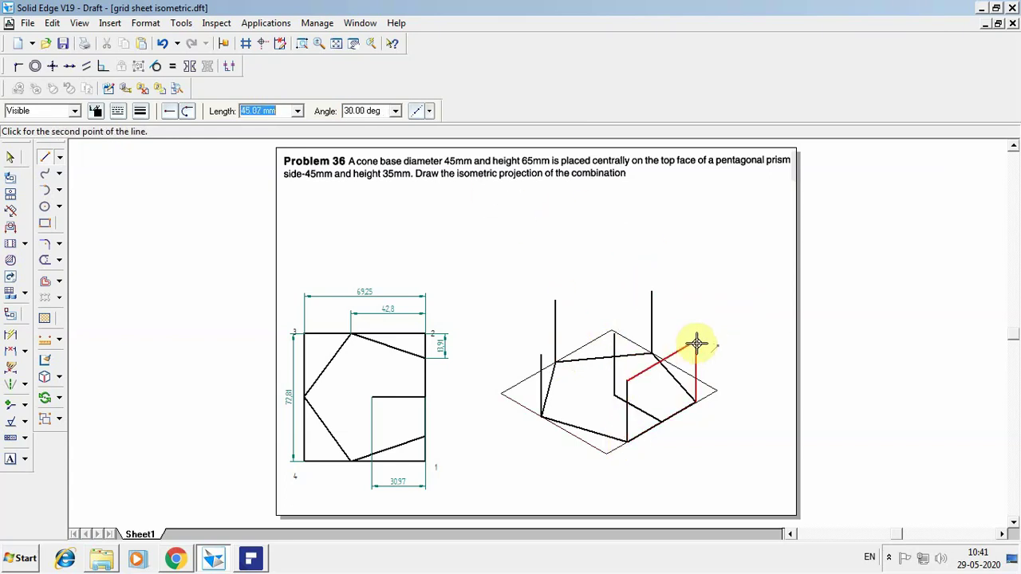
click(652, 294)
click(558, 302)
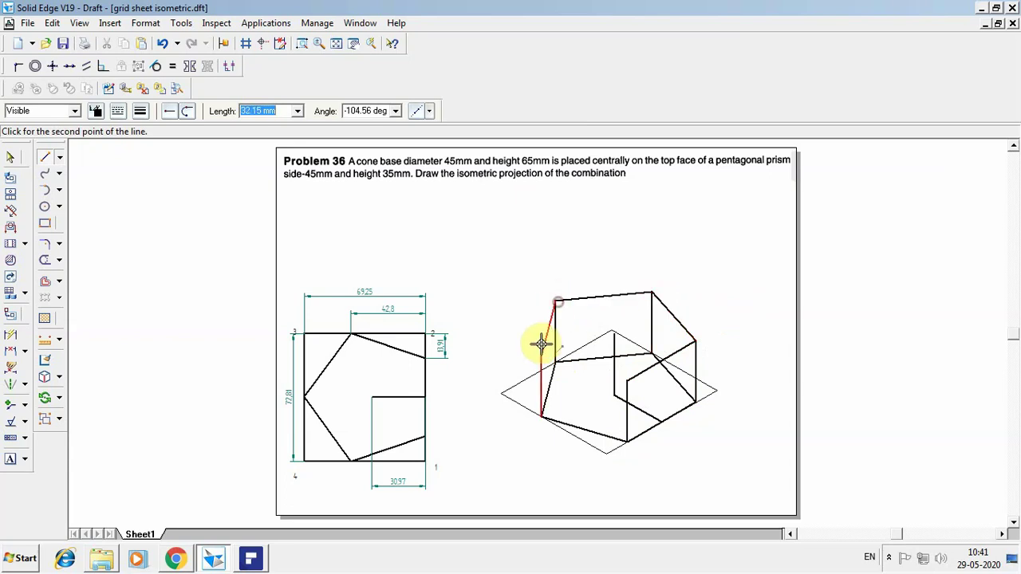
click(541, 351)
click(627, 381)
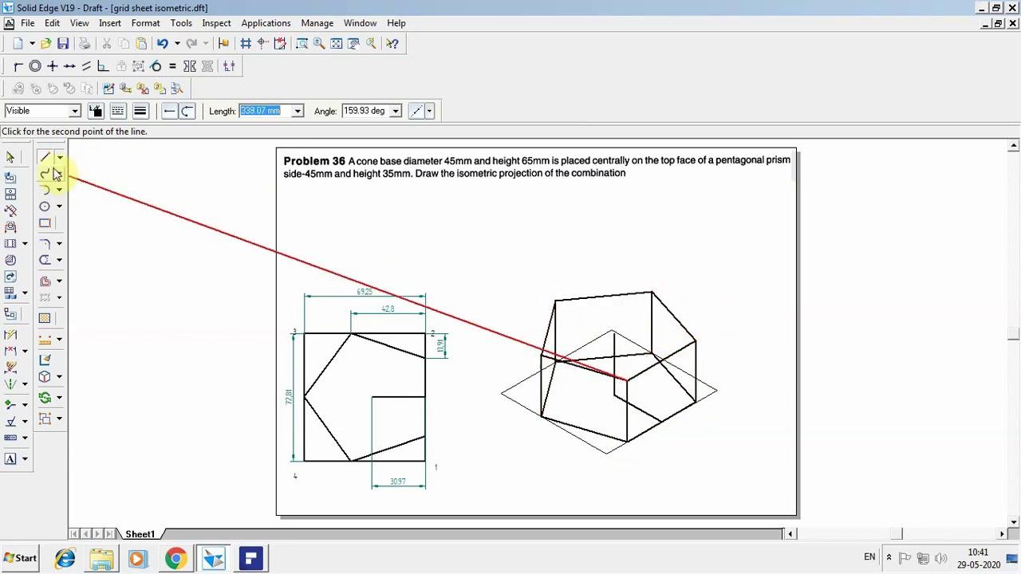
click(10, 159)
- Delete the prism's five hidden edges
click(638, 357)
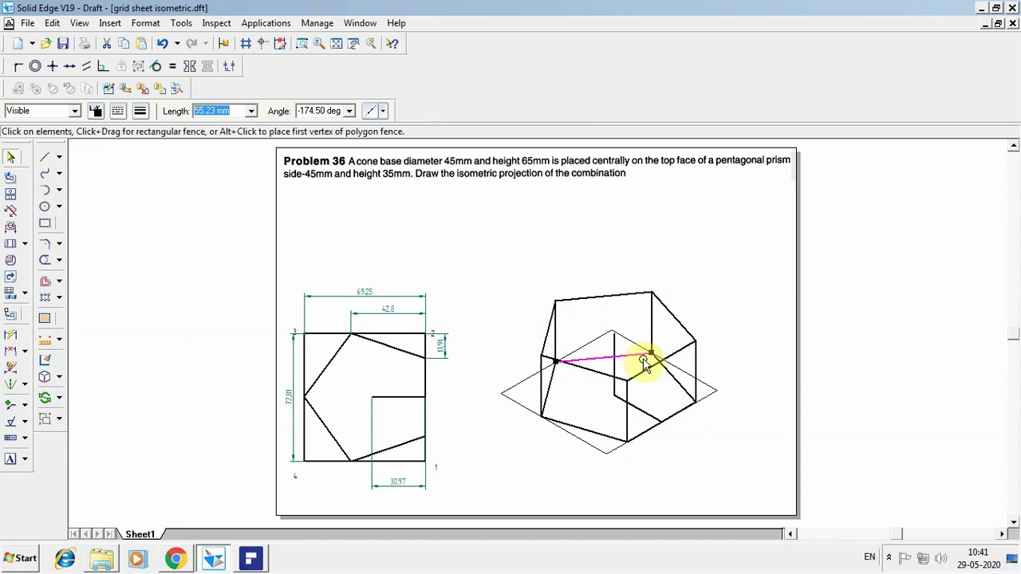
key(Delete)
click(660, 360)
key(Delete)
click(651, 335)
key(Delete)
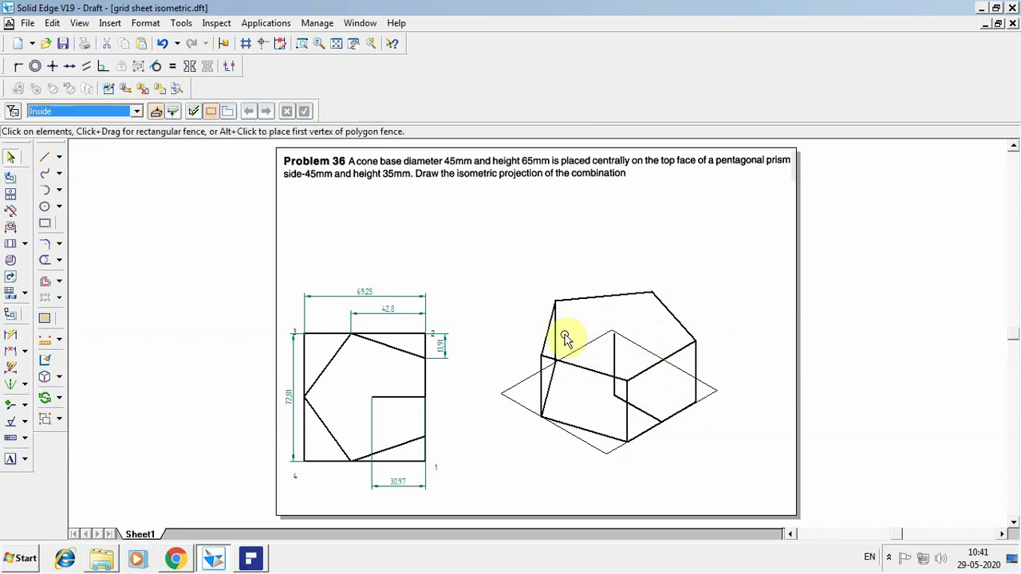
click(556, 341)
key(Delete)
click(615, 391)
key(Delete)
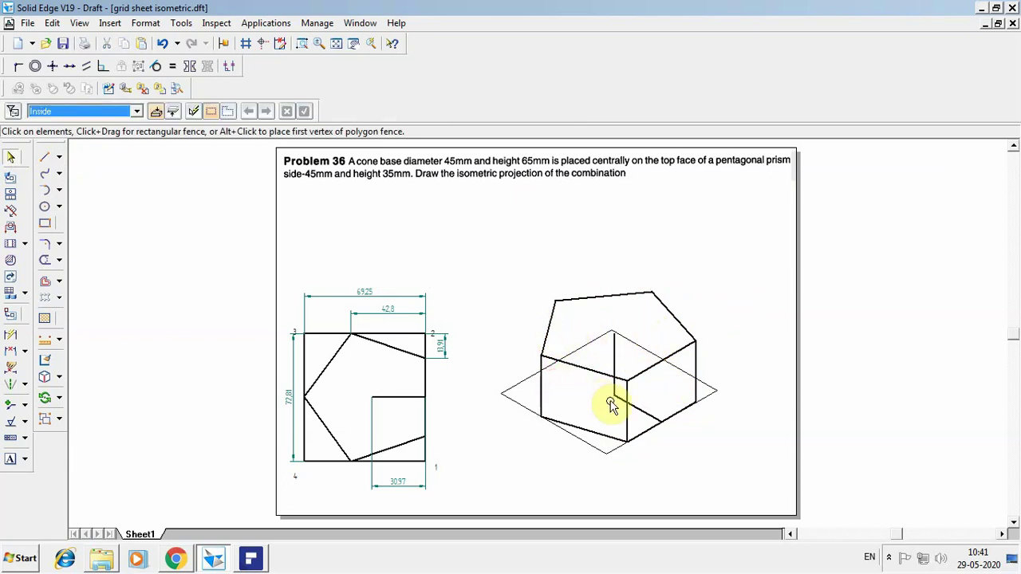
- Change the central vertical line to the Dash Dot linetype
click(613, 351)
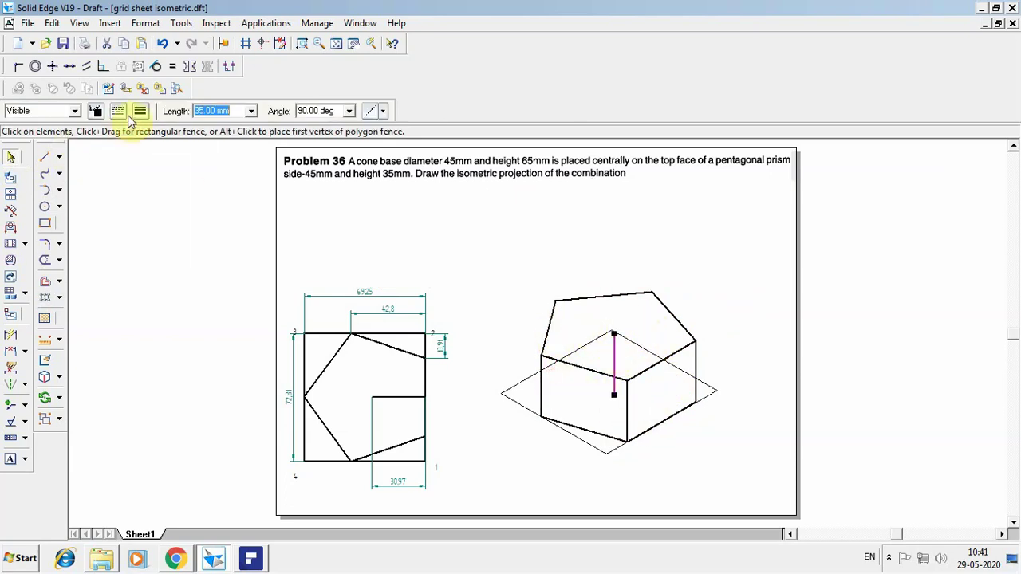
click(120, 112)
click(149, 205)
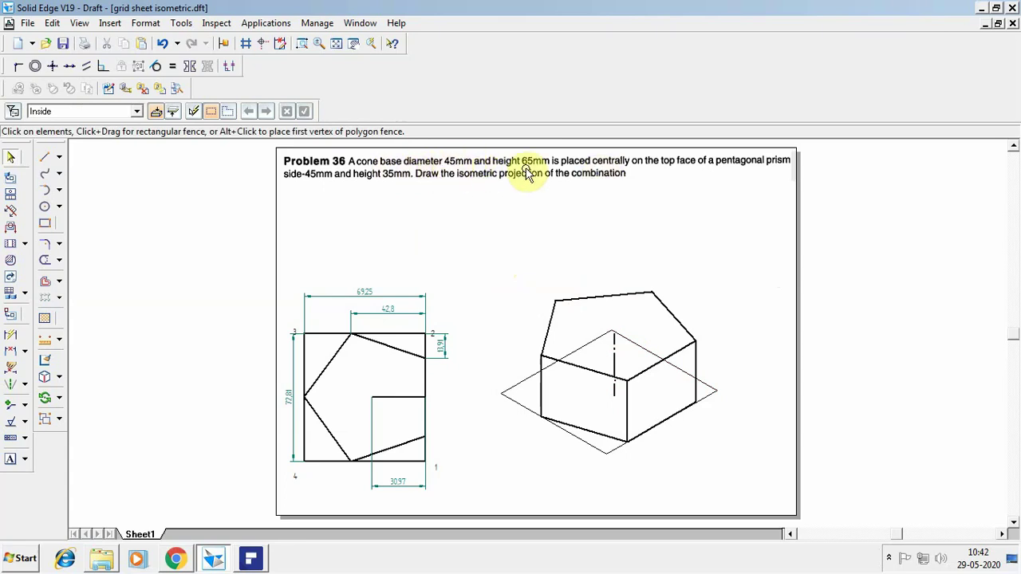
click(44, 157)
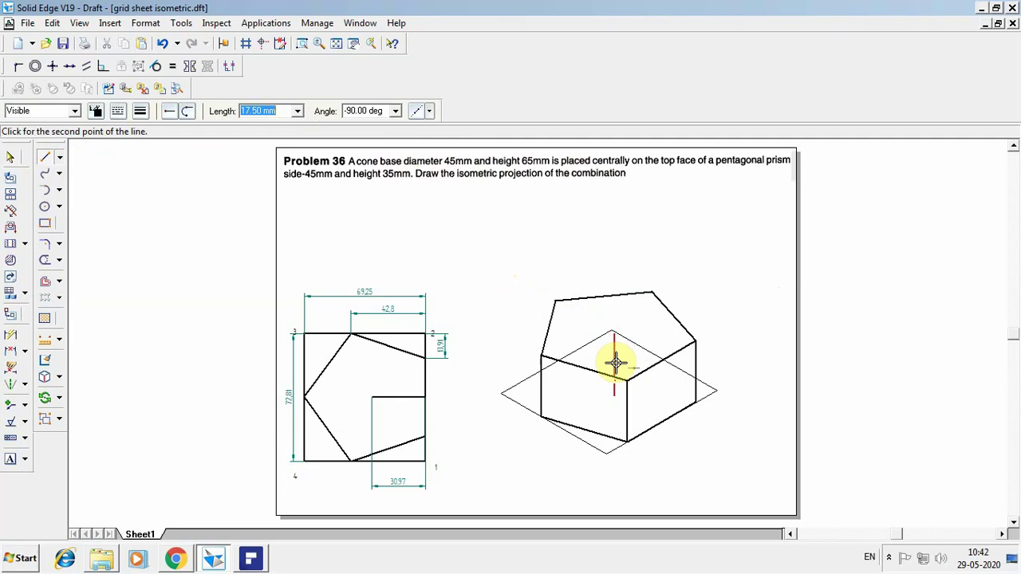
- Draw a 22.5 mm line and the first rhombus edges at -150° and 150°
text(22.5)
key(Tab)
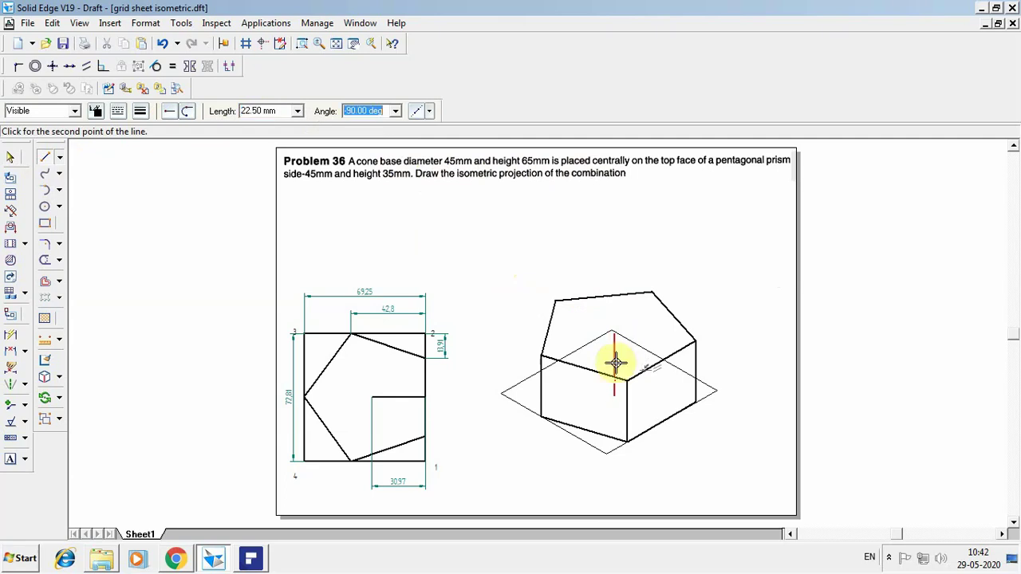
text(1)
key(Return)
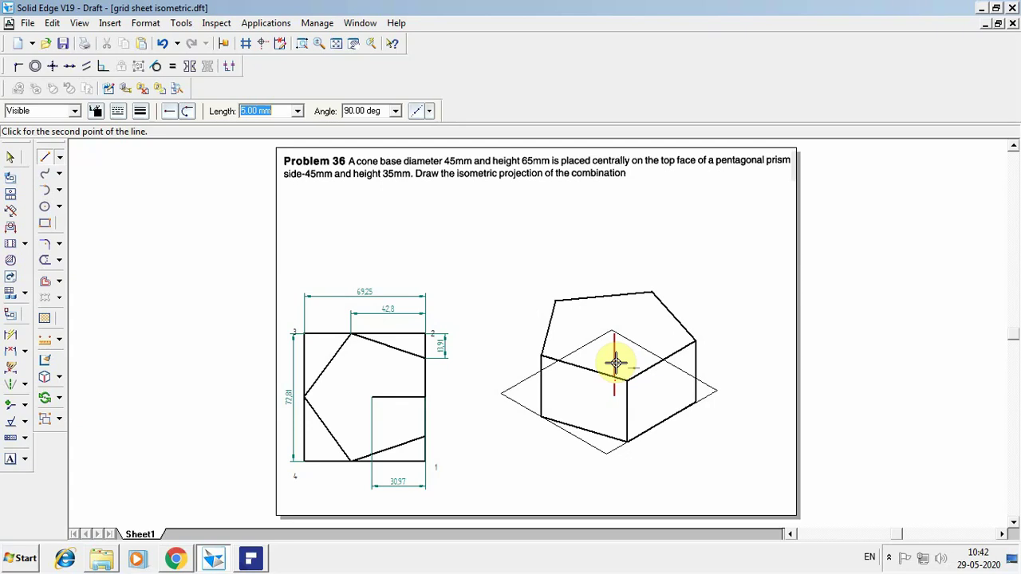
text(35)
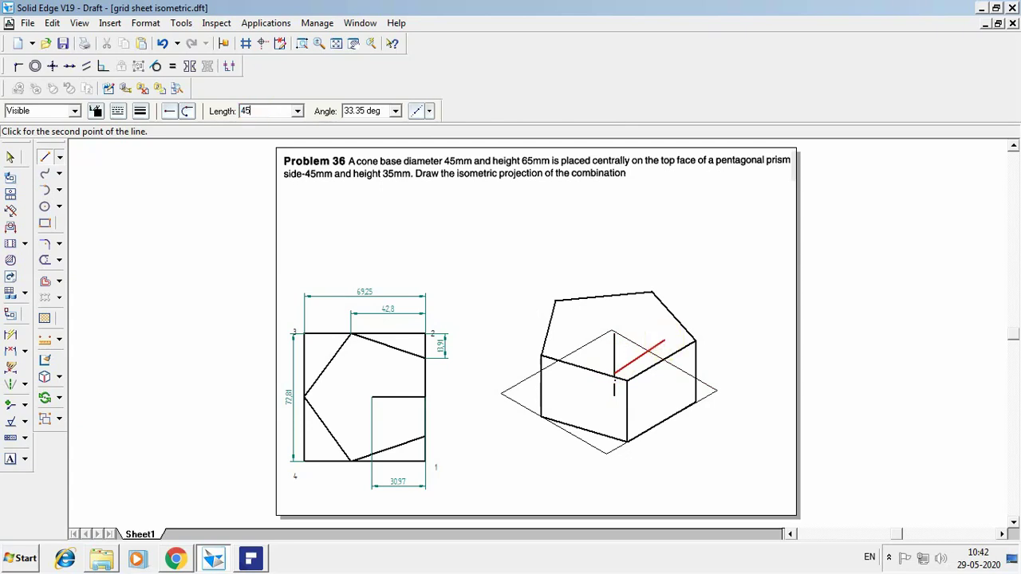
key(Tab)
text(-150)
key(Tab)
text(45)
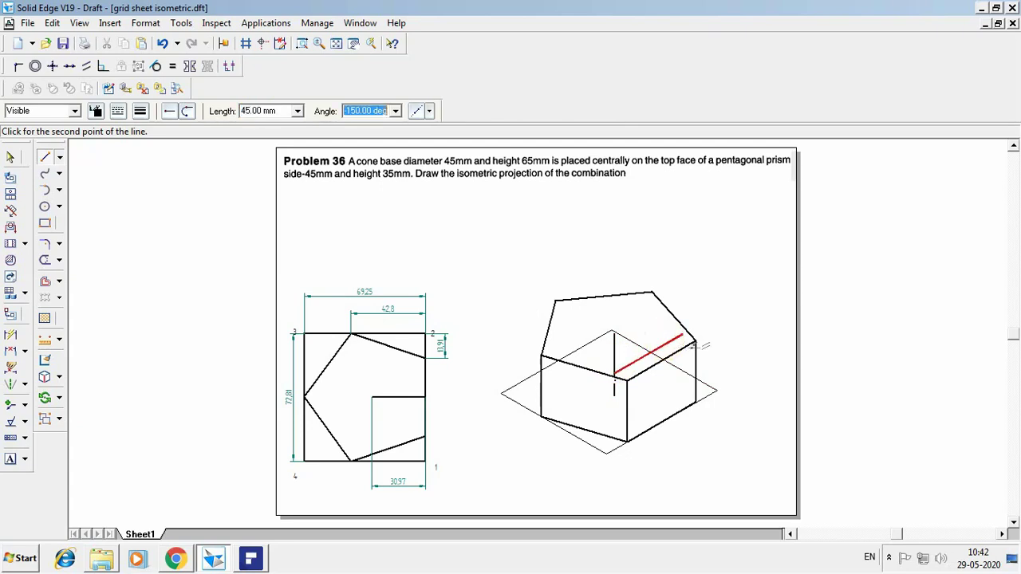
text(150)
key(Return)
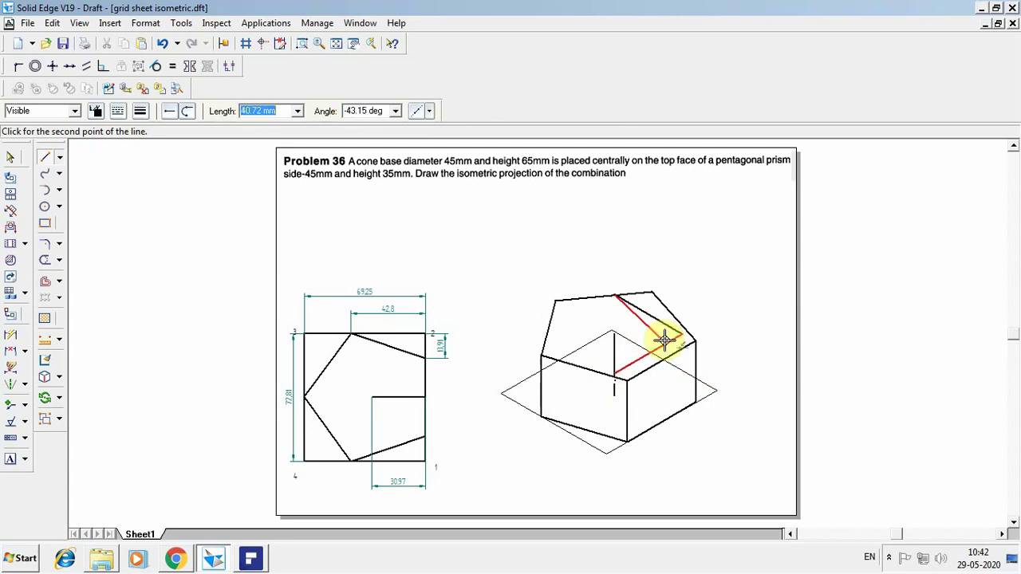
- Add the remaining 45 mm rhombus edges at -150° and -30° to close it
text(45)
key(Tab)
text(-150)
key(Return)
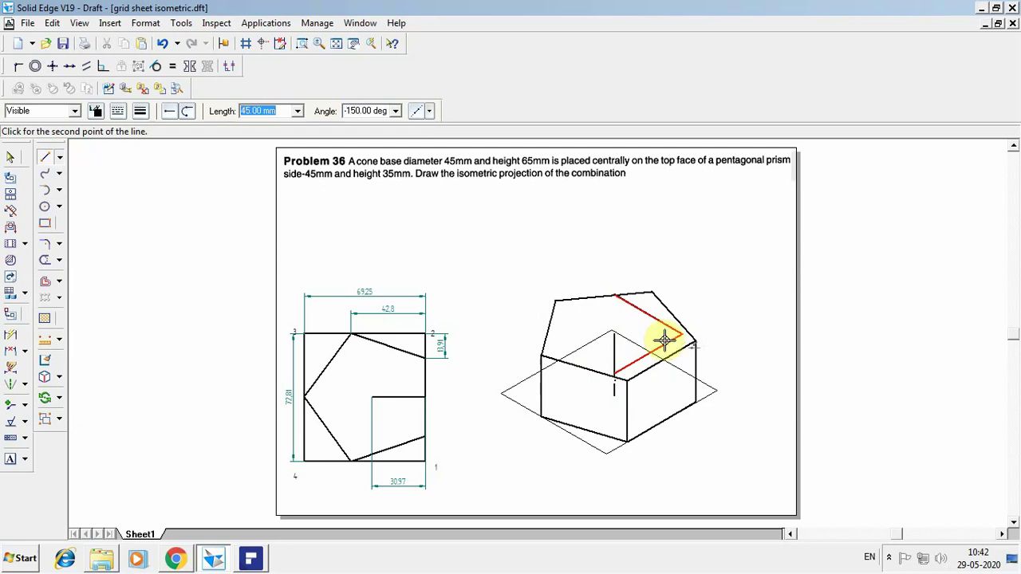
text(45)
key(Tab)
text(-3)
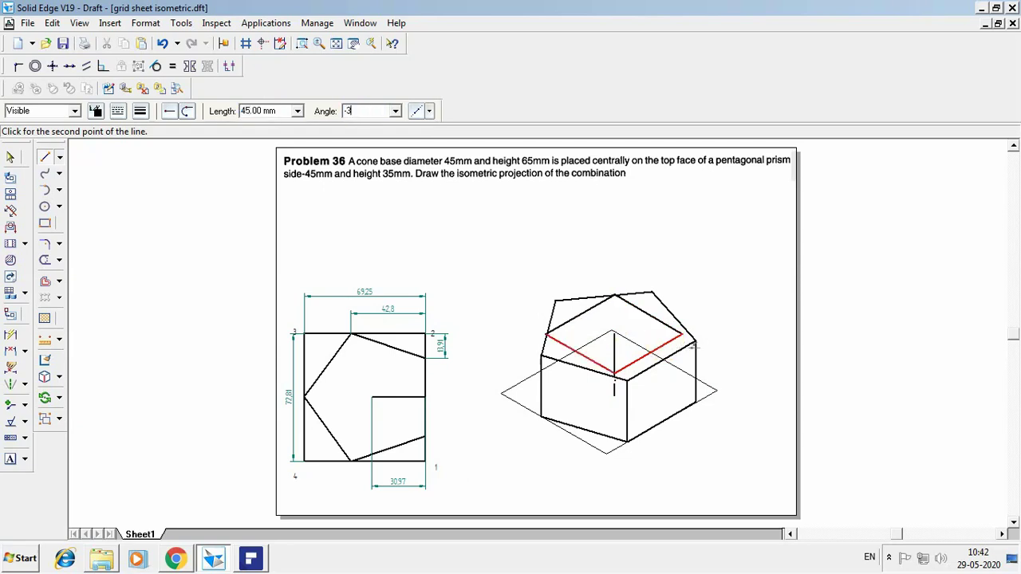
text(0)
key(Return)
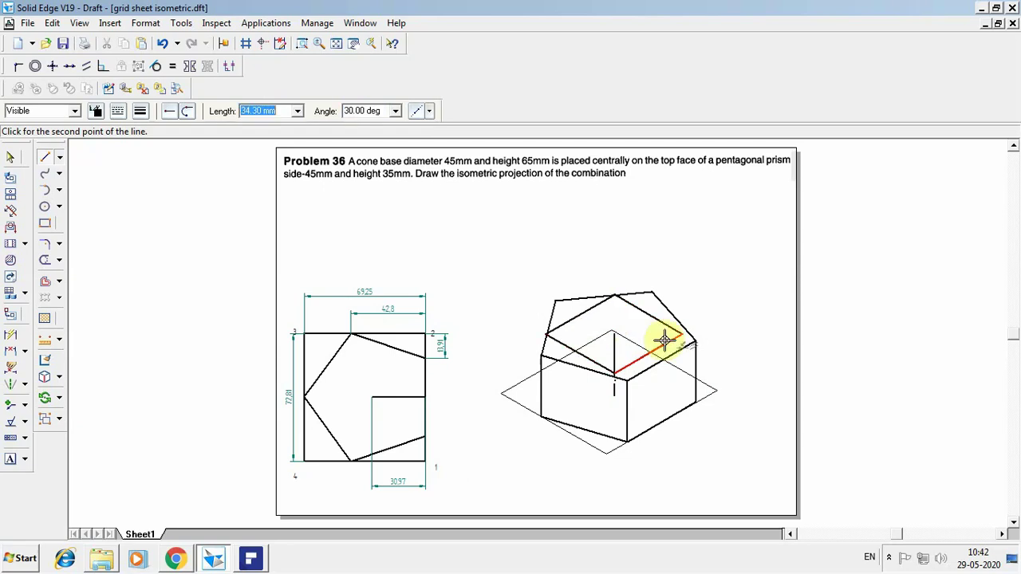
- Zoom in on the prism top and set the four rhombus edges to 0.13 mm line width
click(302, 43)
drag(677, 385, 752, 421)
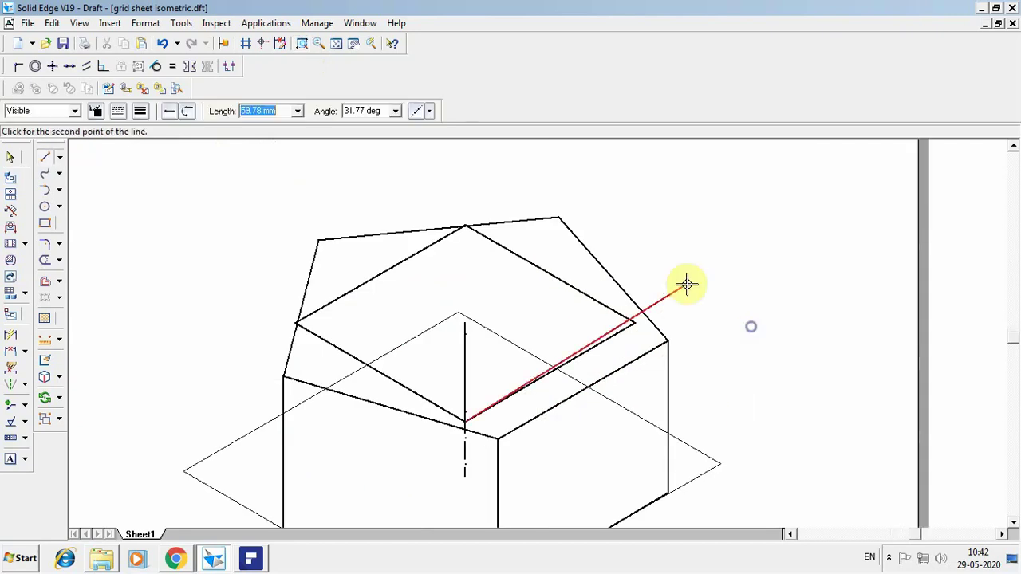
click(11, 156)
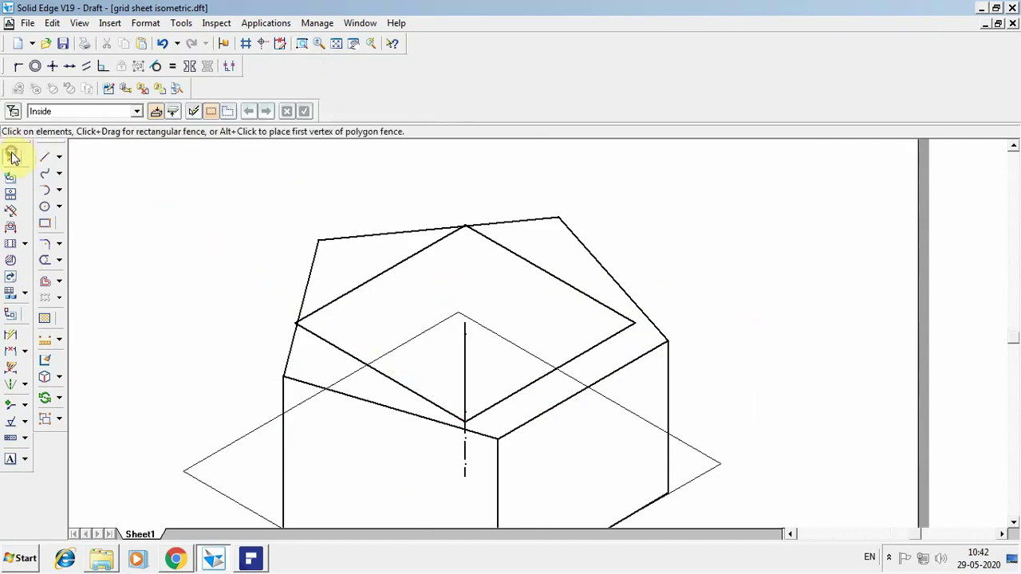
click(444, 238)
ctrl+click(527, 261)
ctrl+click(609, 345)
ctrl+click(380, 372)
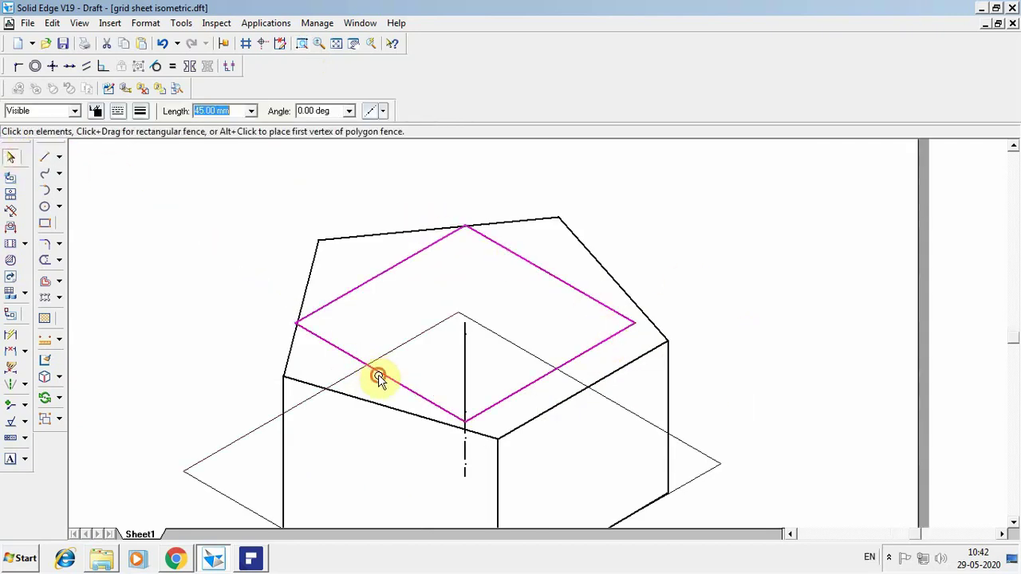
click(137, 112)
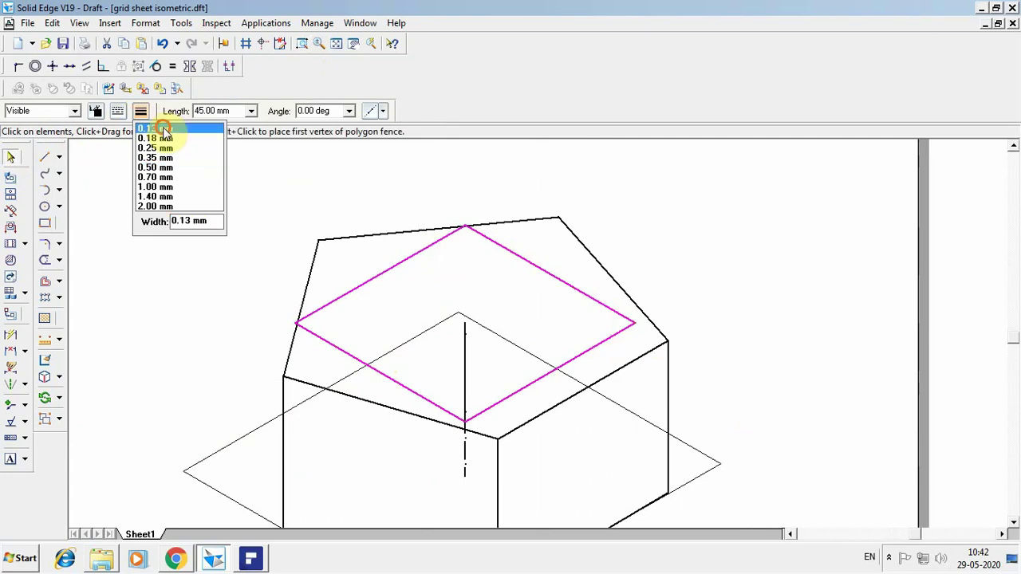
click(155, 126)
click(44, 157)
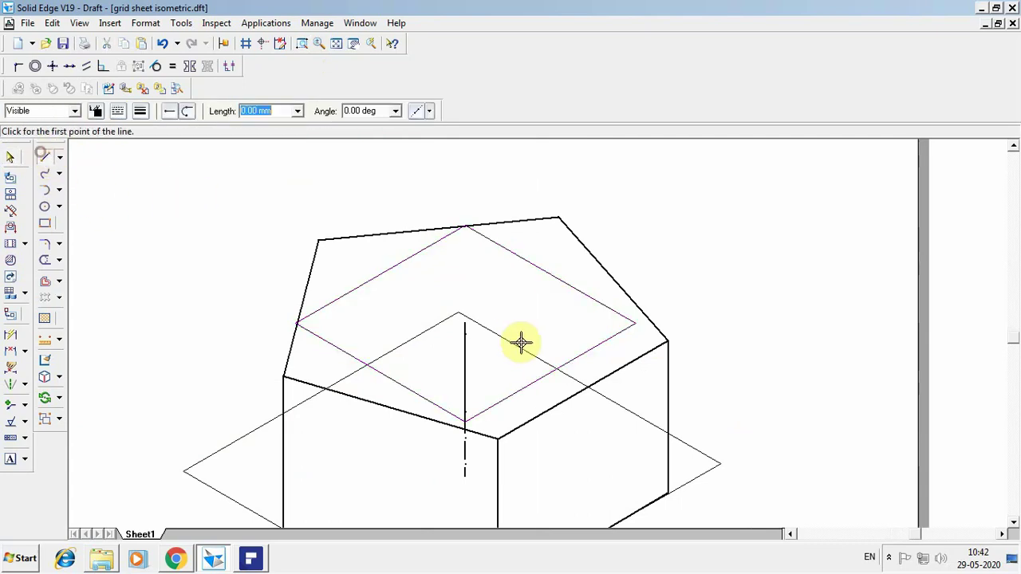
- Draw four lines from the rhombus's bottom and top corners to the opposite edges' midpoints
click(465, 420)
click(381, 274)
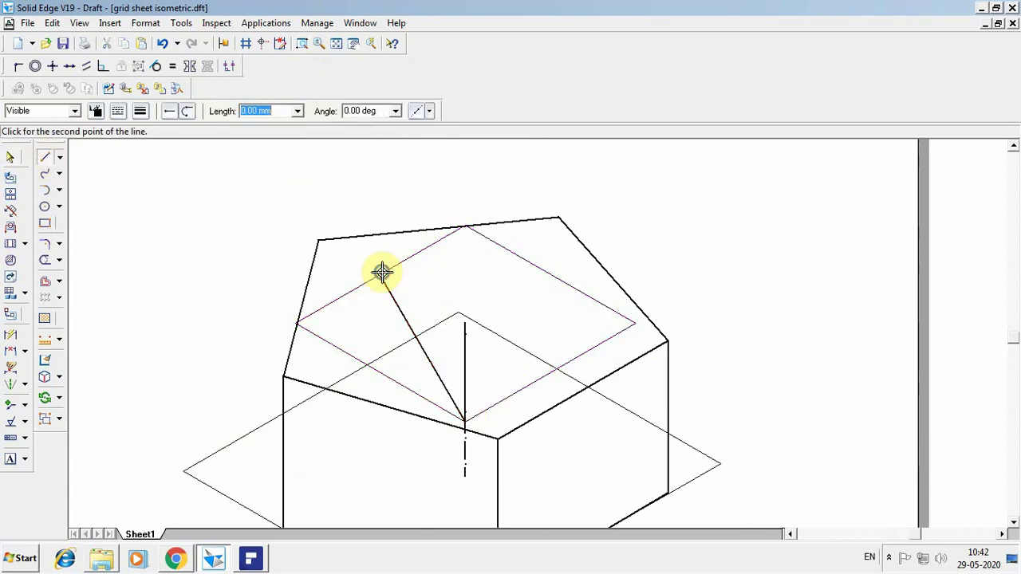
click(463, 420)
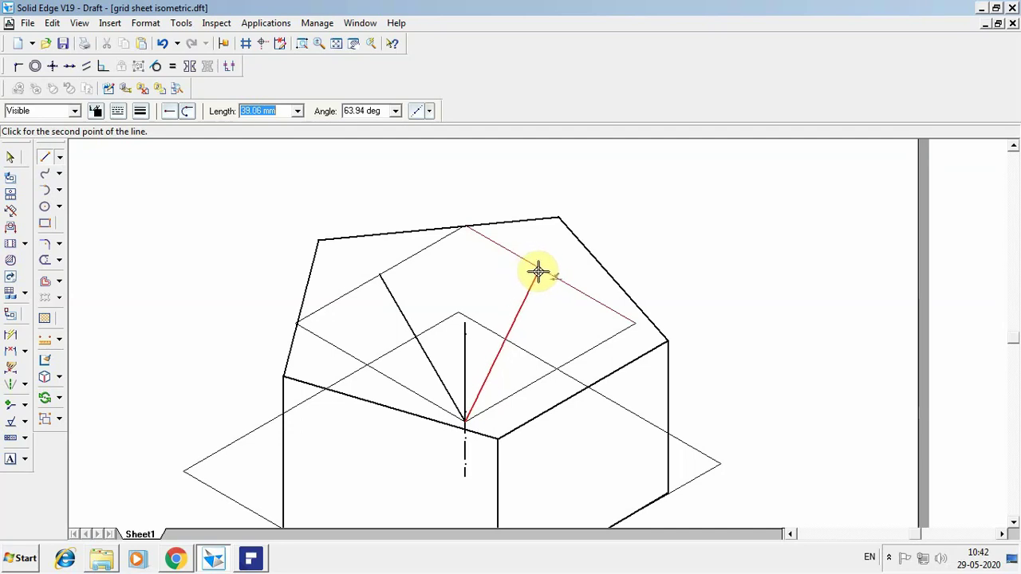
click(549, 278)
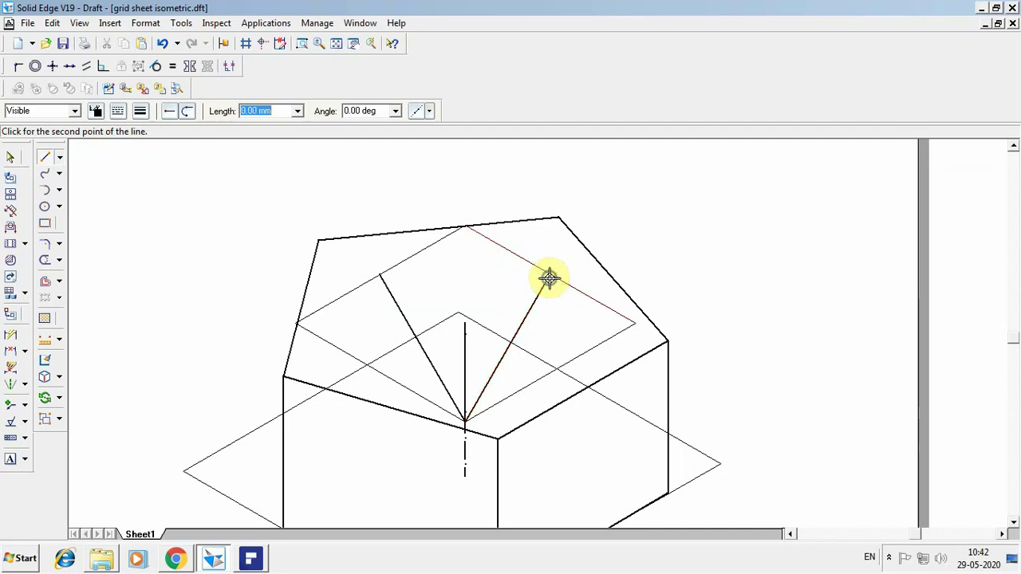
click(465, 226)
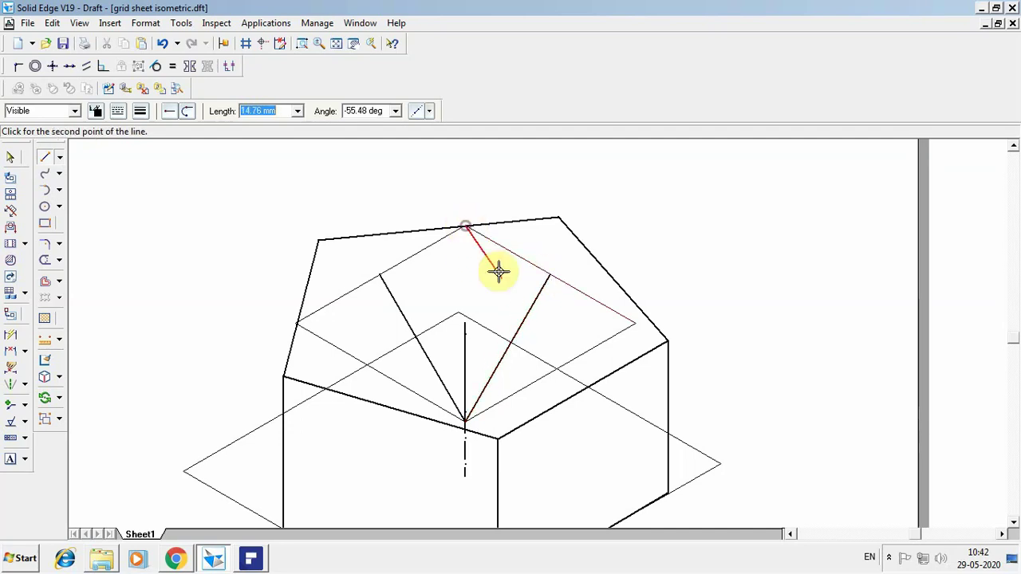
click(548, 375)
click(465, 226)
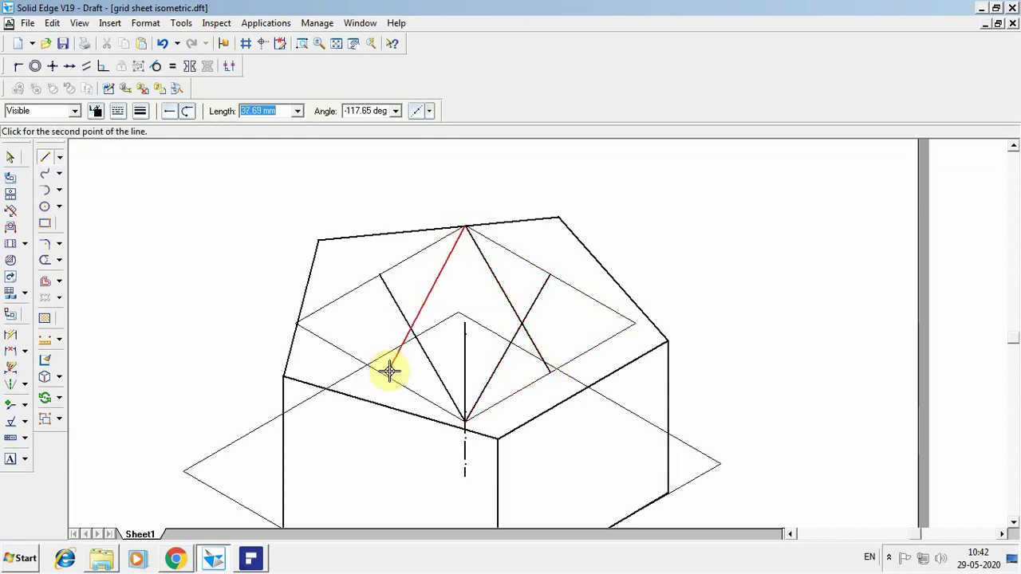
click(378, 369)
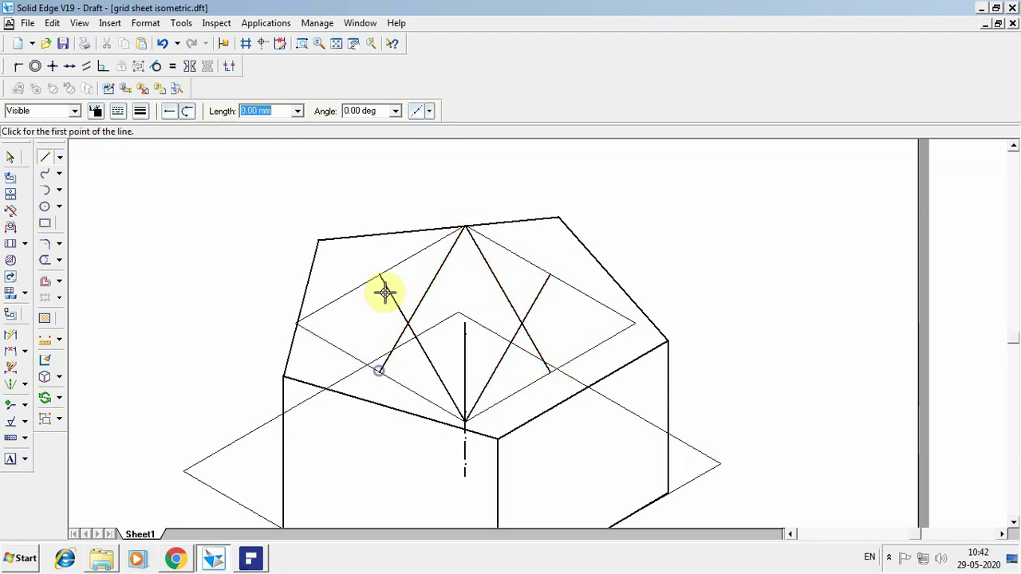
- Open the arc drawing options in the toolbar
click(59, 190)
click(59, 207)
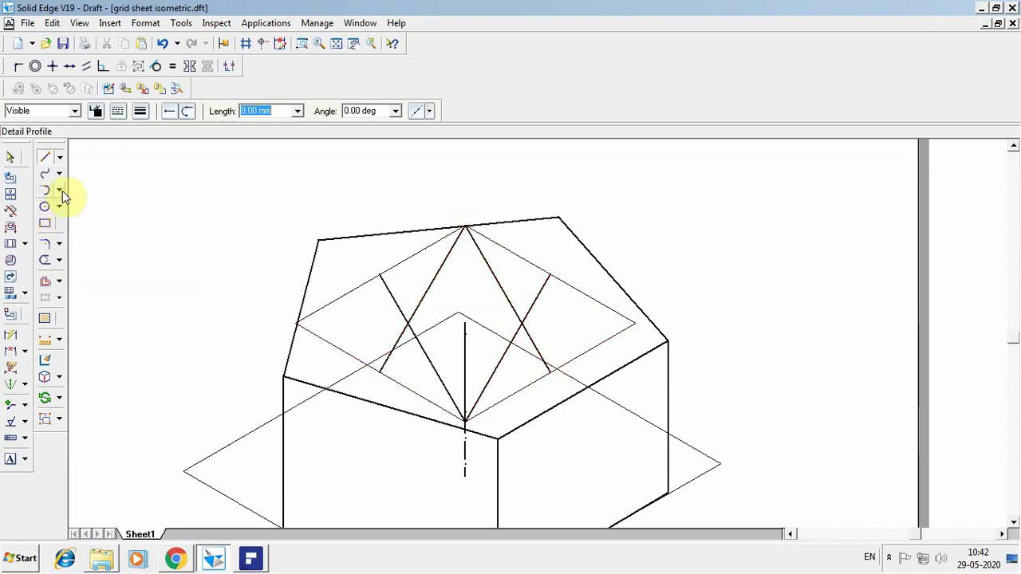
click(59, 190)
- Draw the upper and lower ellipse arcs centred on the rhombus's bottom and top corners
click(103, 228)
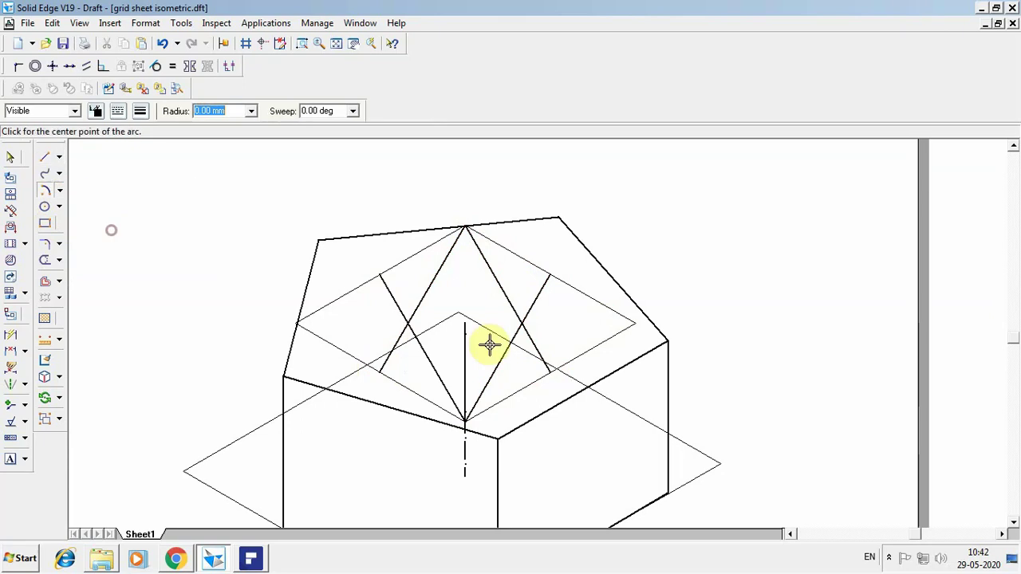
click(466, 421)
click(550, 273)
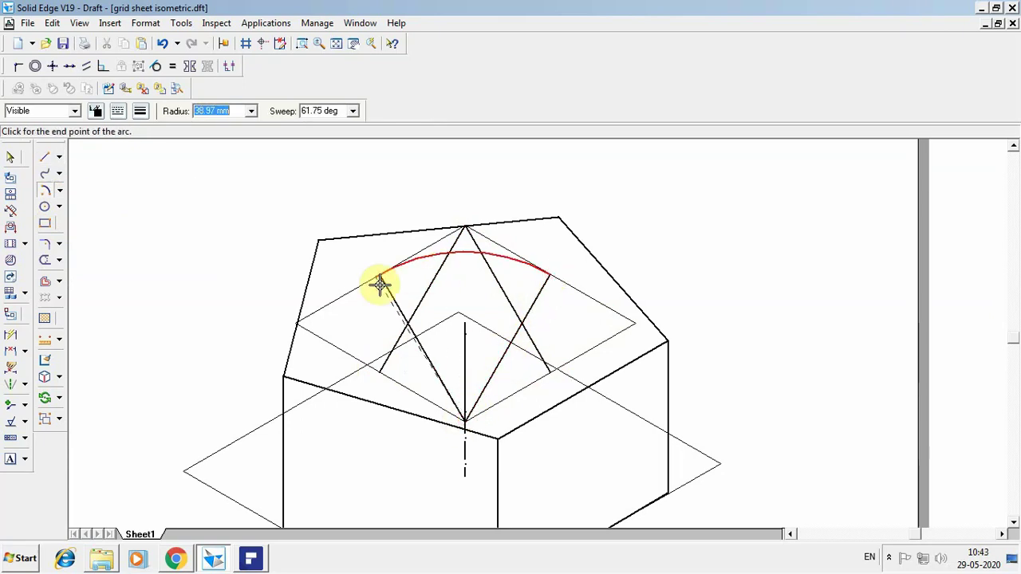
click(382, 276)
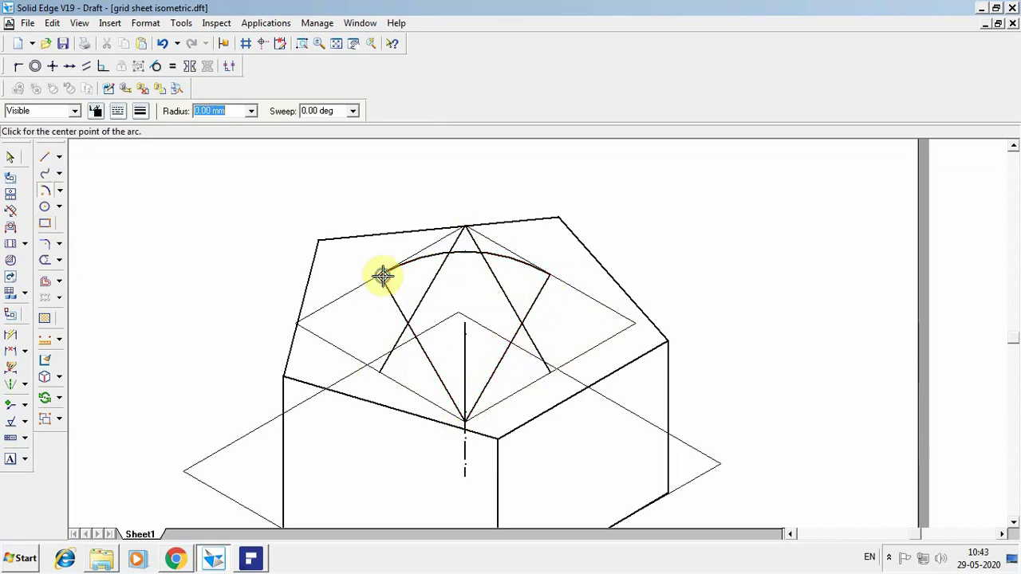
click(467, 228)
click(382, 369)
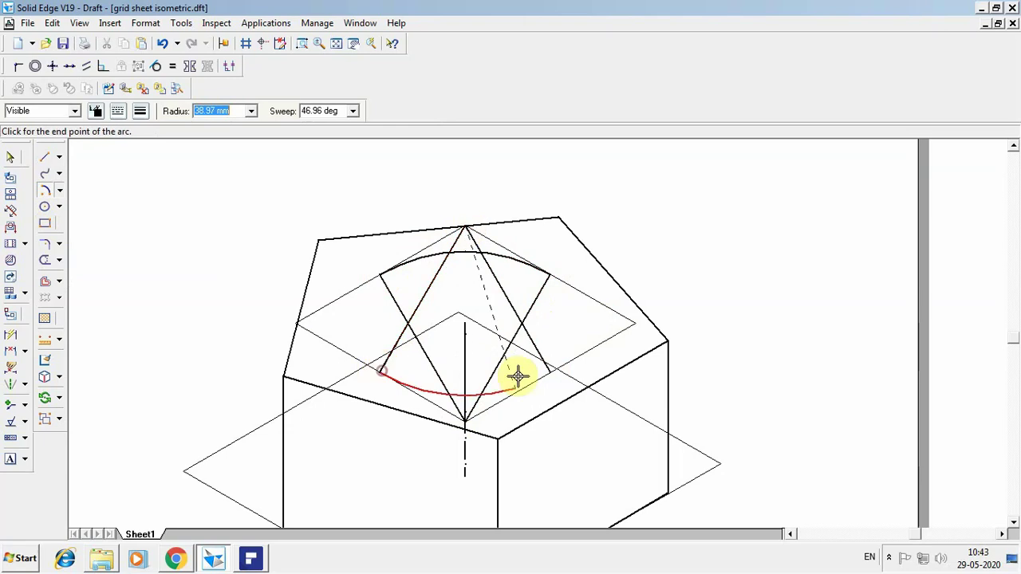
click(550, 370)
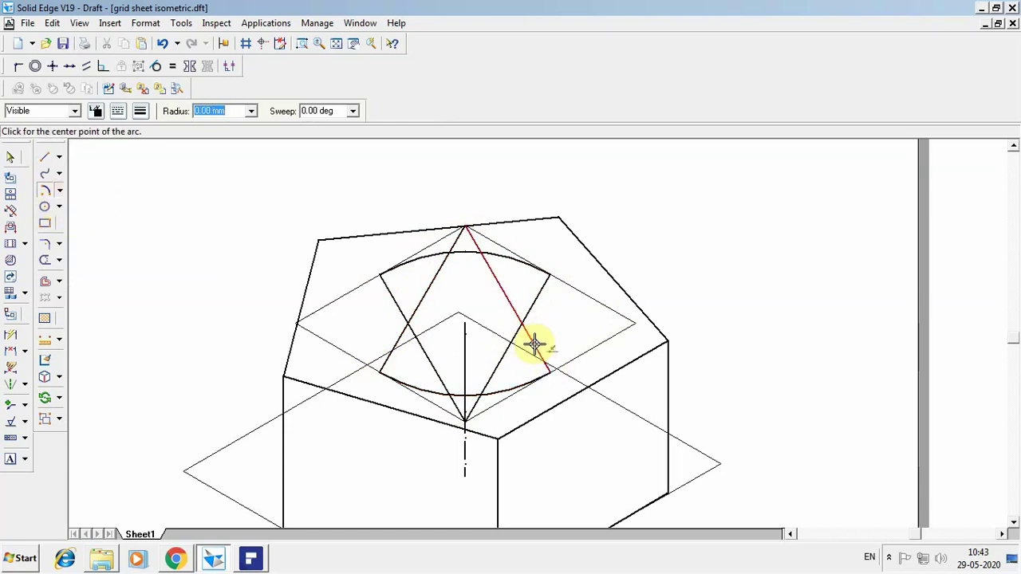
- Draw the right and left side arcs centred at the line intersections, closing the ellipse
click(520, 322)
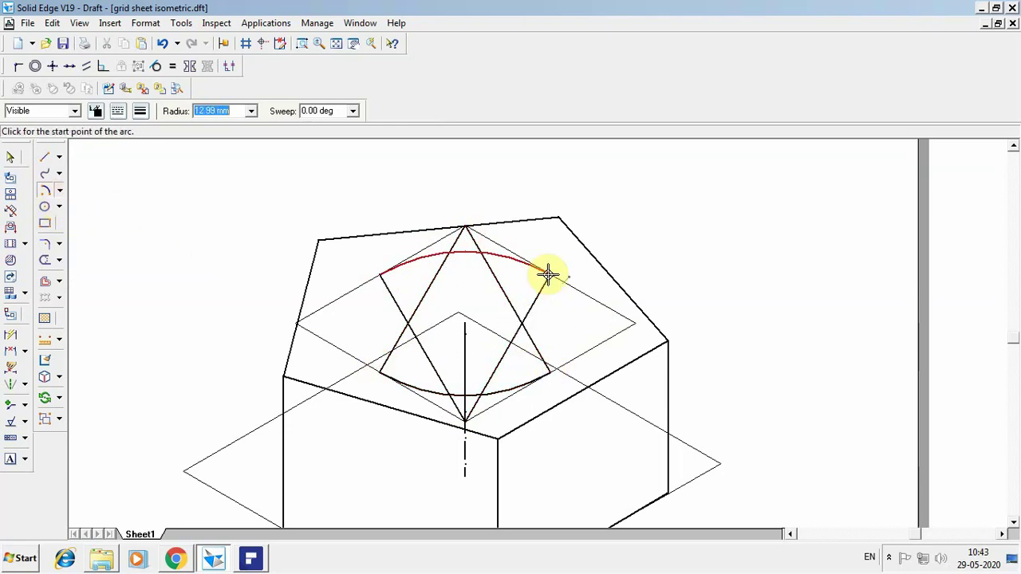
click(547, 274)
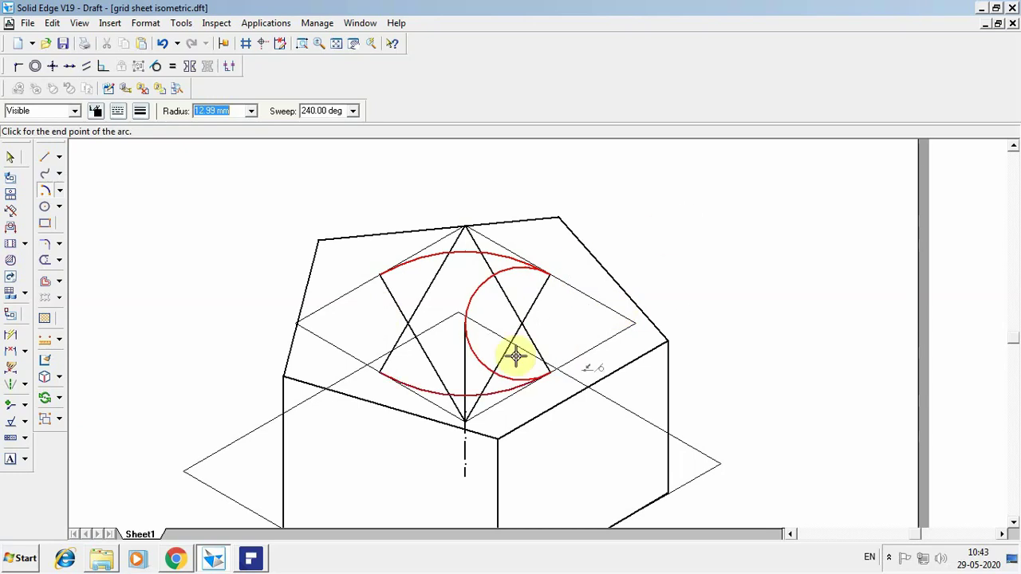
right_click(561, 310)
click(521, 322)
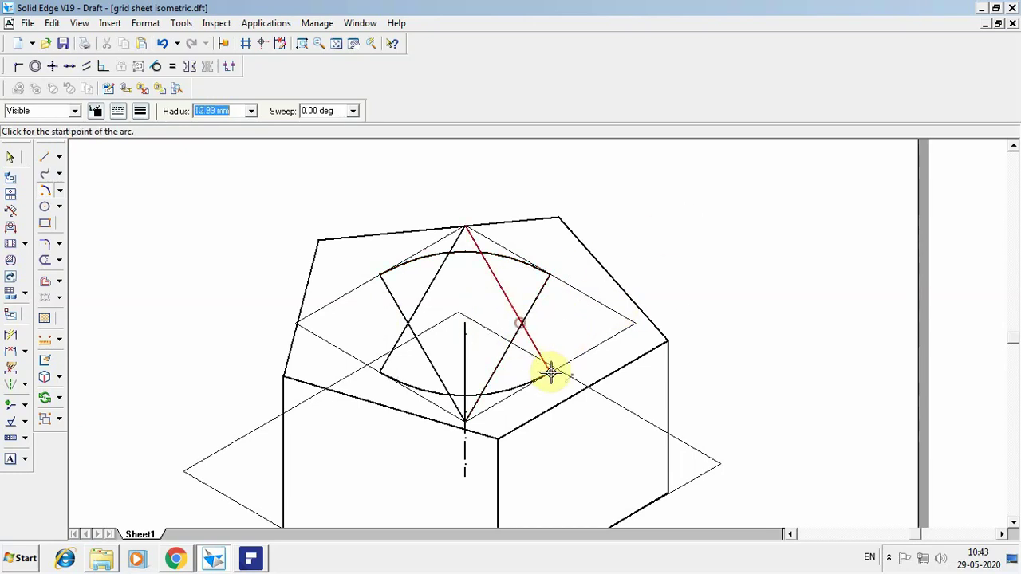
click(551, 372)
click(552, 277)
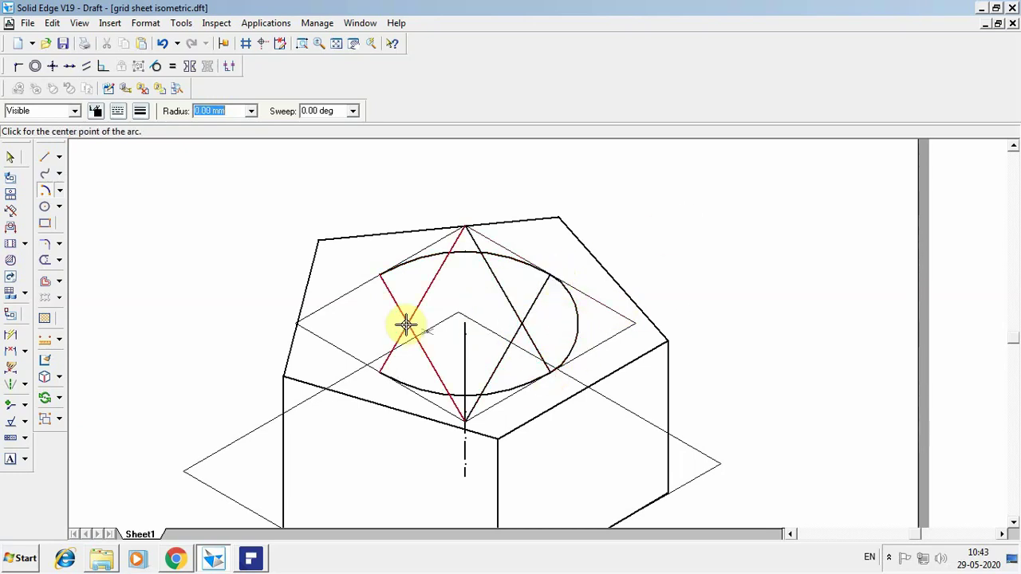
click(380, 276)
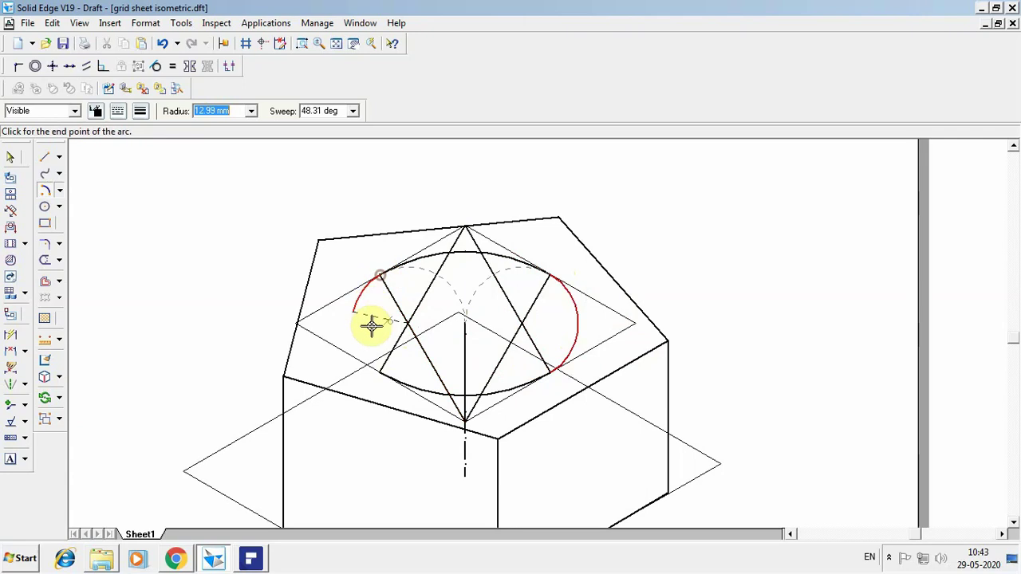
click(390, 366)
click(45, 157)
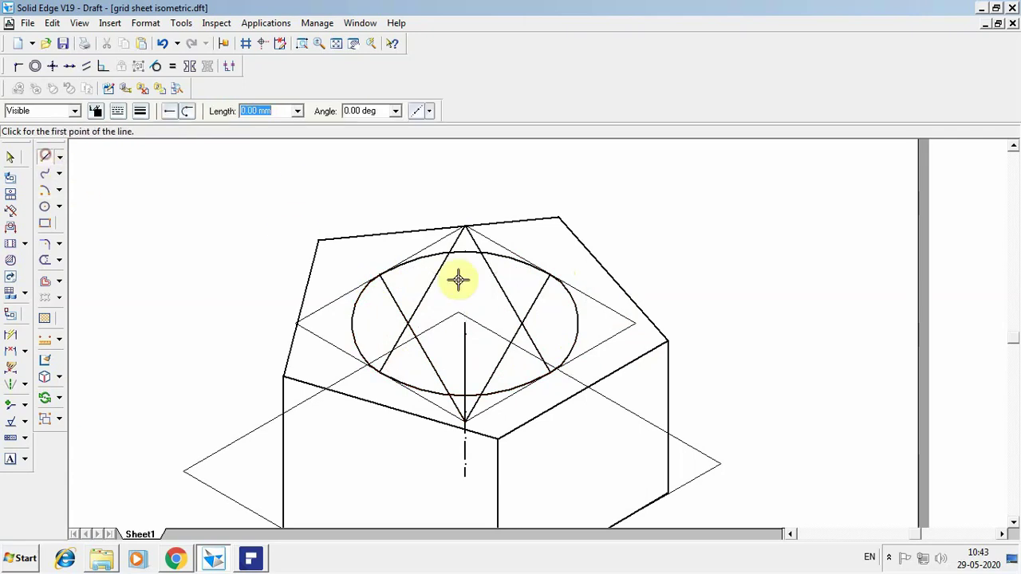
- Draw a 65 mm vertical axis line up from the ellipse centre
click(465, 320)
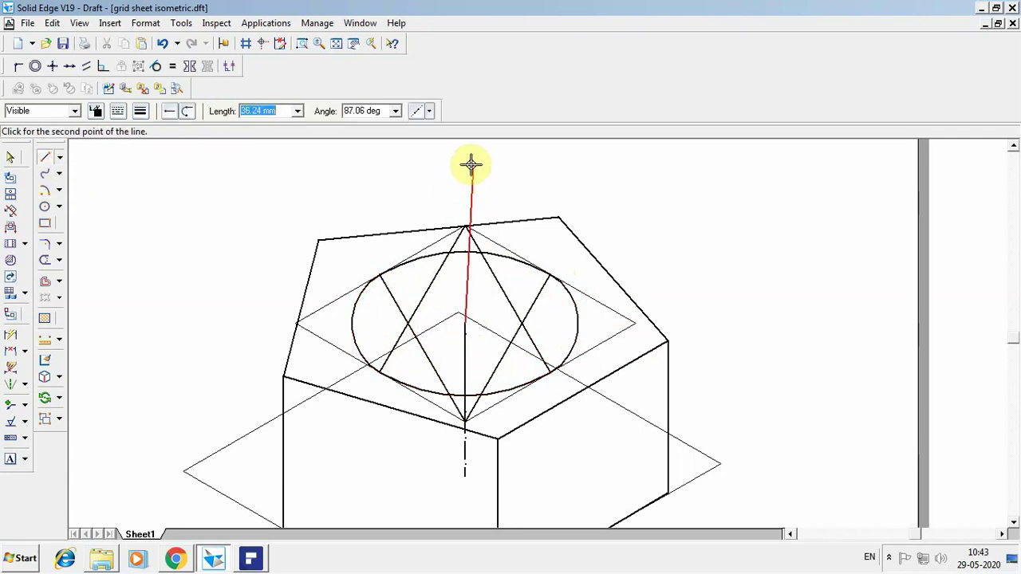
click(335, 44)
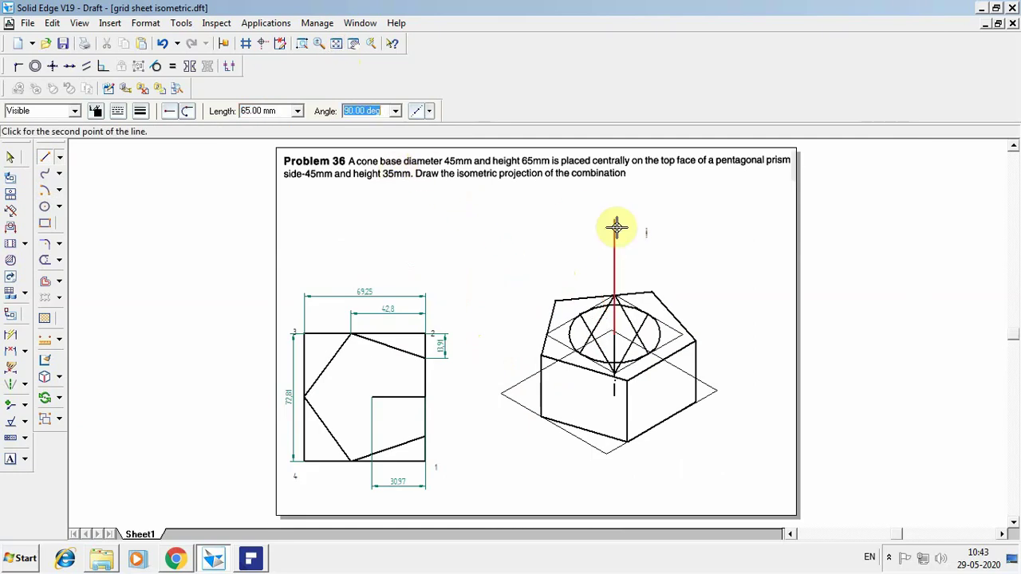
click(616, 229)
right_click(720, 212)
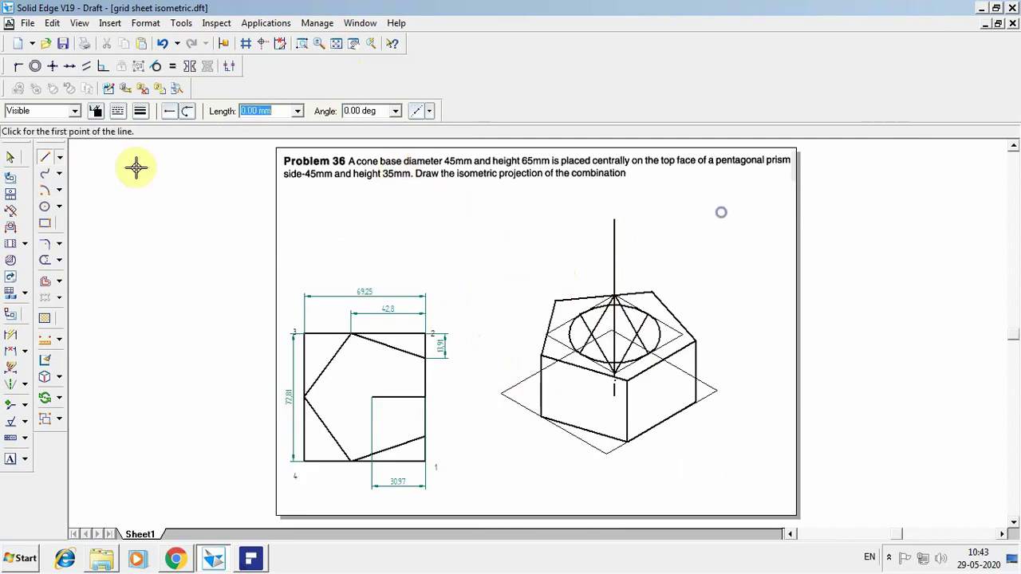
- Delete the four construction lines inside the base ellipse
click(10, 157)
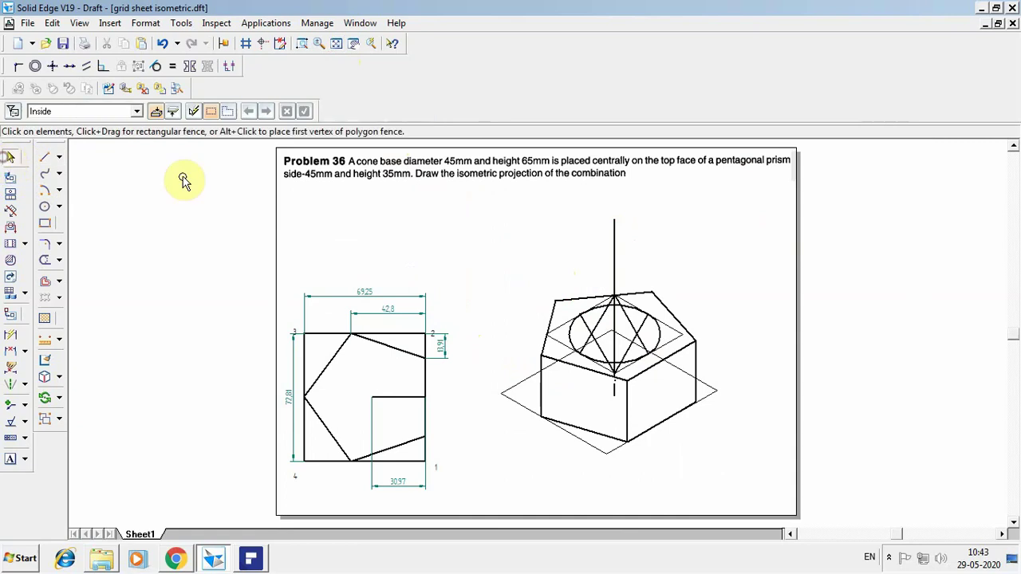
click(637, 335)
key(Delete)
click(632, 323)
key(Delete)
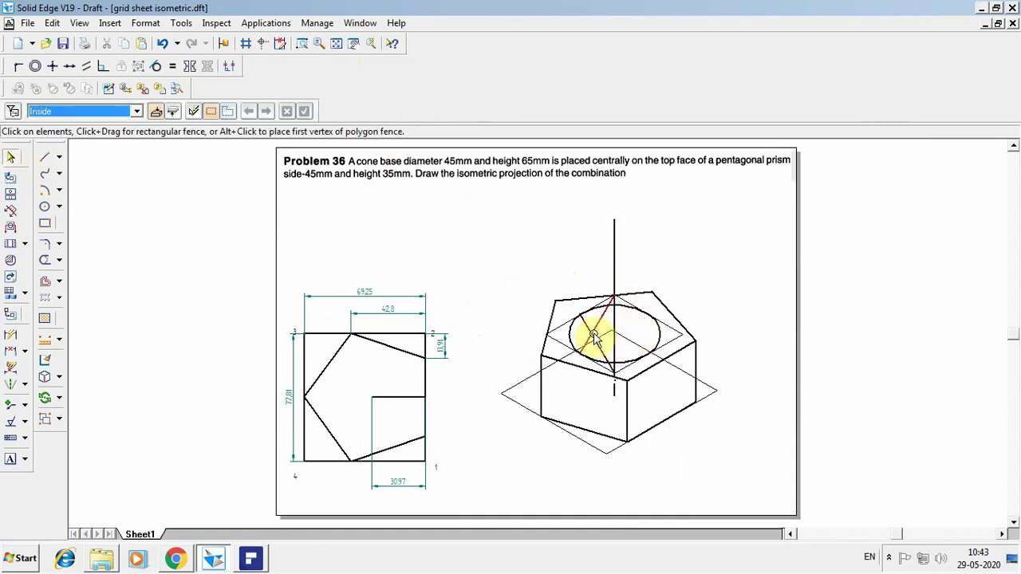
click(596, 327)
key(Delete)
click(600, 339)
key(Delete)
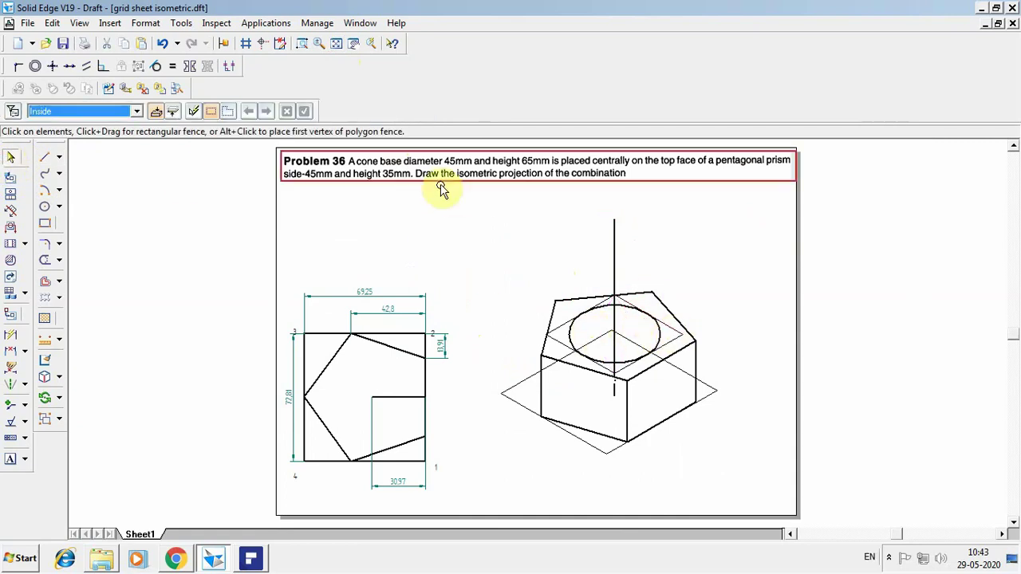
click(302, 43)
- Zoom onto the prism and draw the cone's slant sides from the ellipse edges to the apex
drag(553, 203, 712, 423)
click(8, 158)
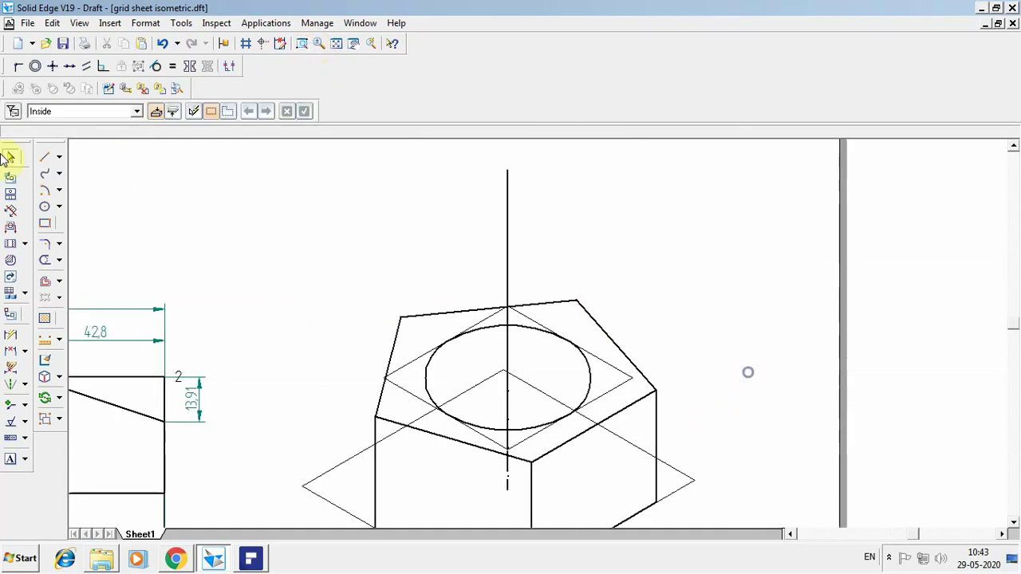
click(41, 160)
click(508, 171)
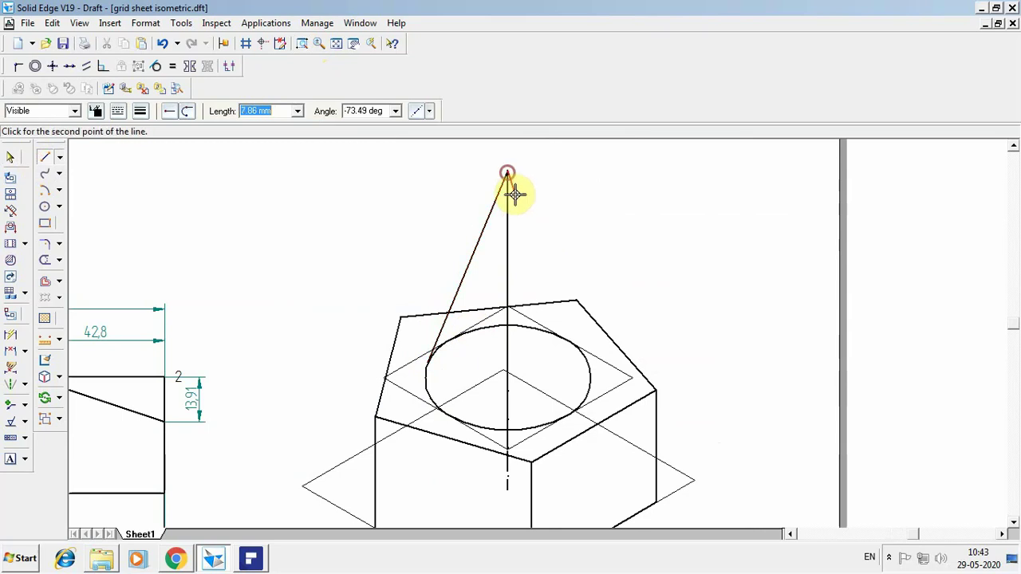
click(507, 172)
double_click(587, 365)
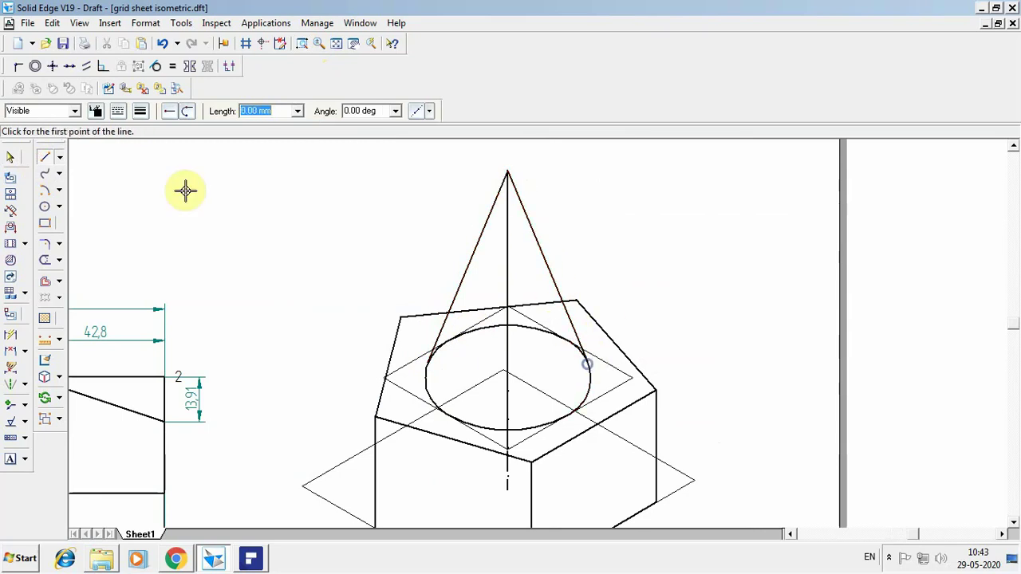
- Change the cone's vertical axis lines to the Dash Dot line type
click(12, 158)
click(520, 243)
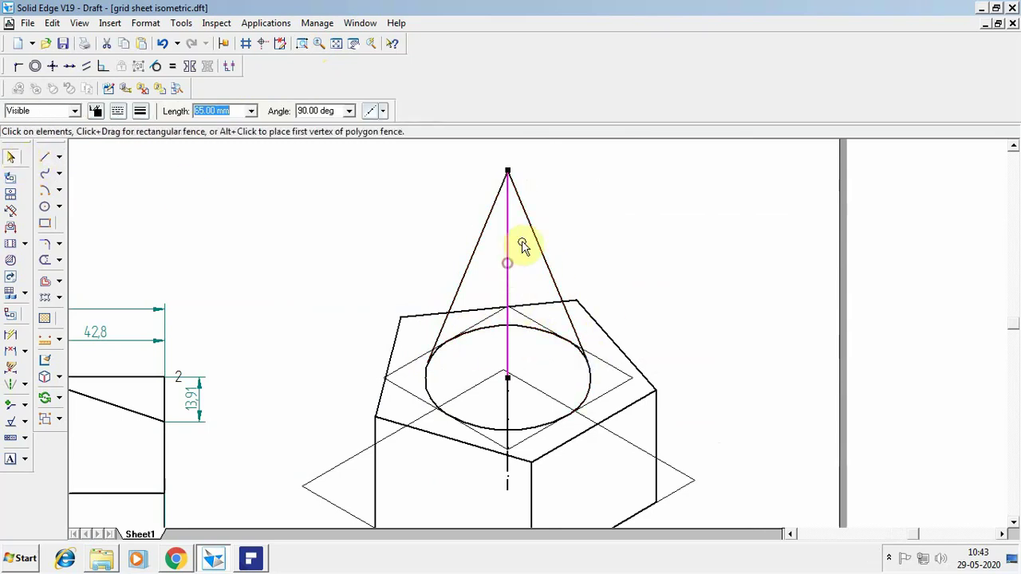
click(117, 110)
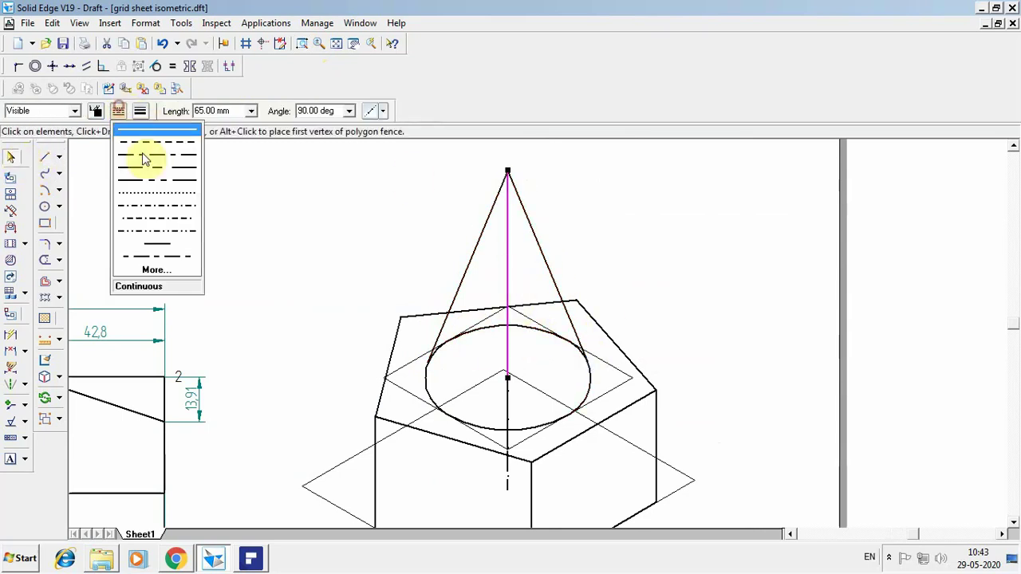
click(154, 207)
click(506, 405)
key(Escape)
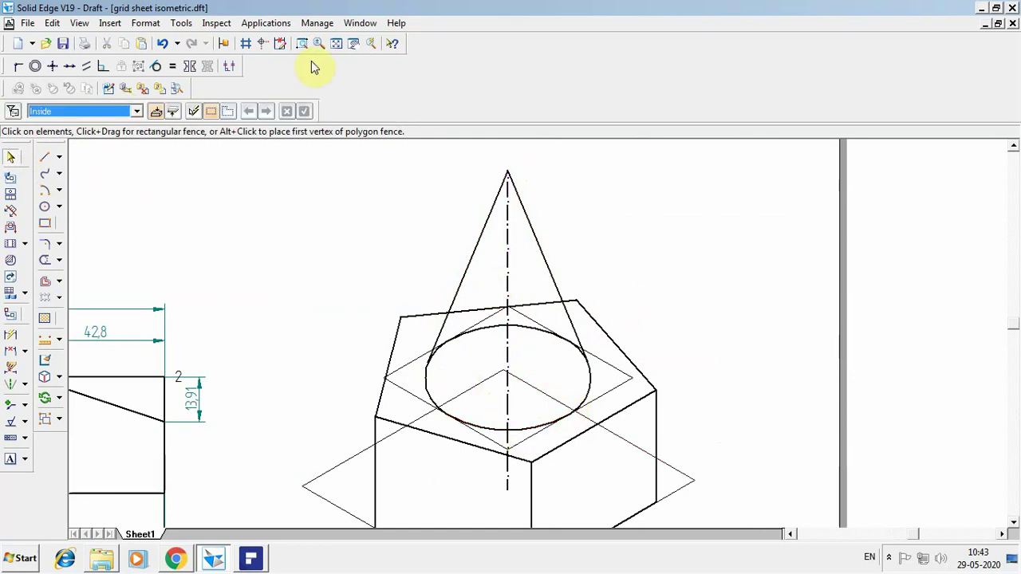
- Trim the prism top edge hidden inside the cone, then fence-select the whole isometric drawing
click(335, 43)
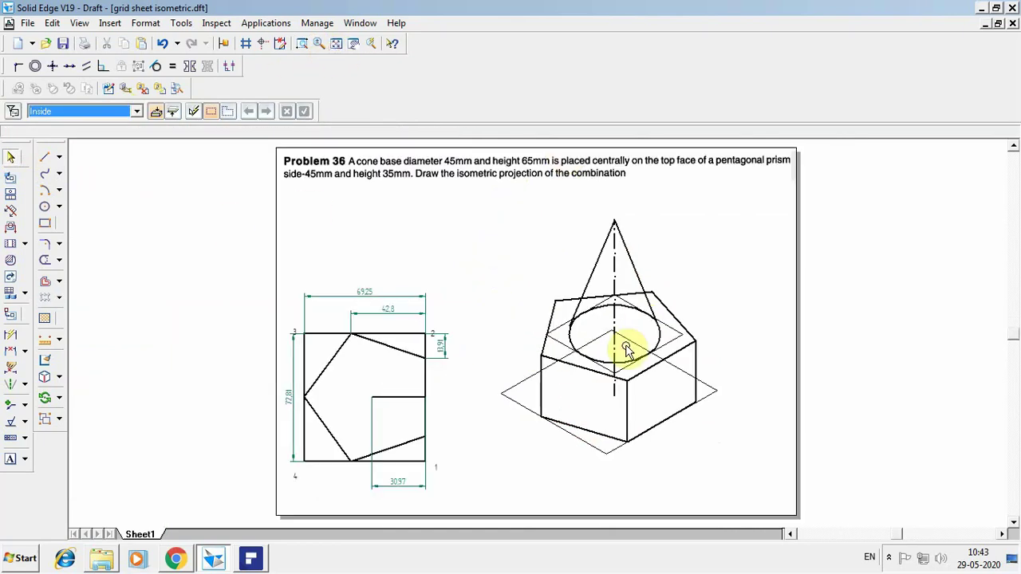
click(46, 261)
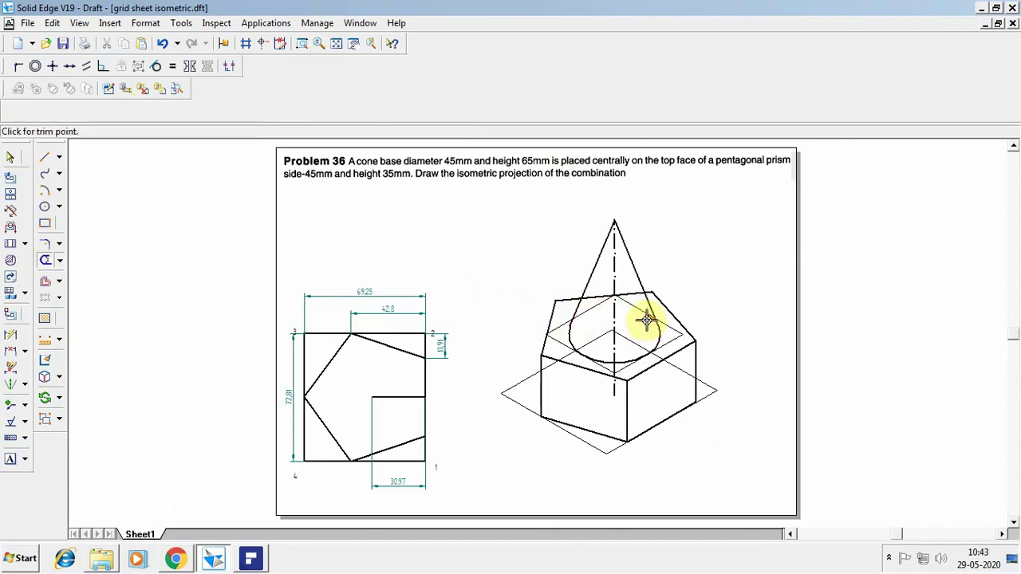
click(603, 294)
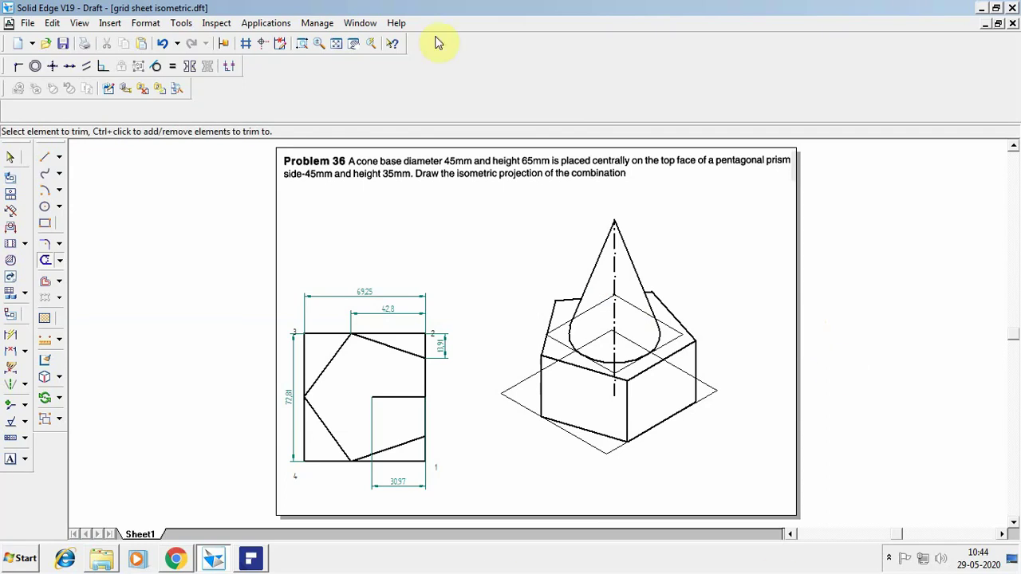
click(9, 155)
mouse_move(492, 204)
mouse_down()
mouse_move(654, 299)
mouse_move(718, 444)
mouse_move(761, 506)
mouse_up()
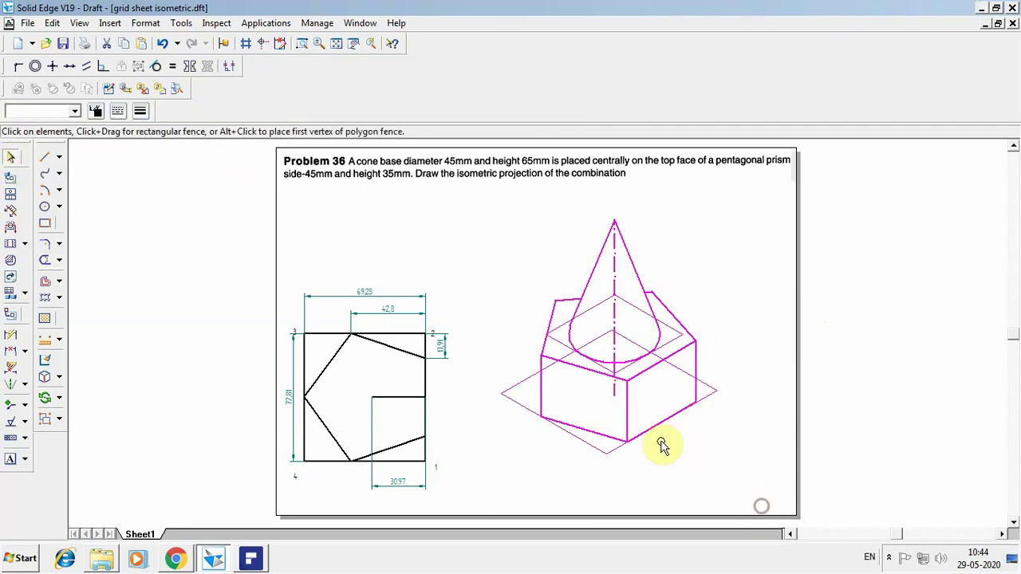
- Scale the selected cone-on-prism drawing by 0.82 about a point on the prism
click(59, 418)
click(59, 399)
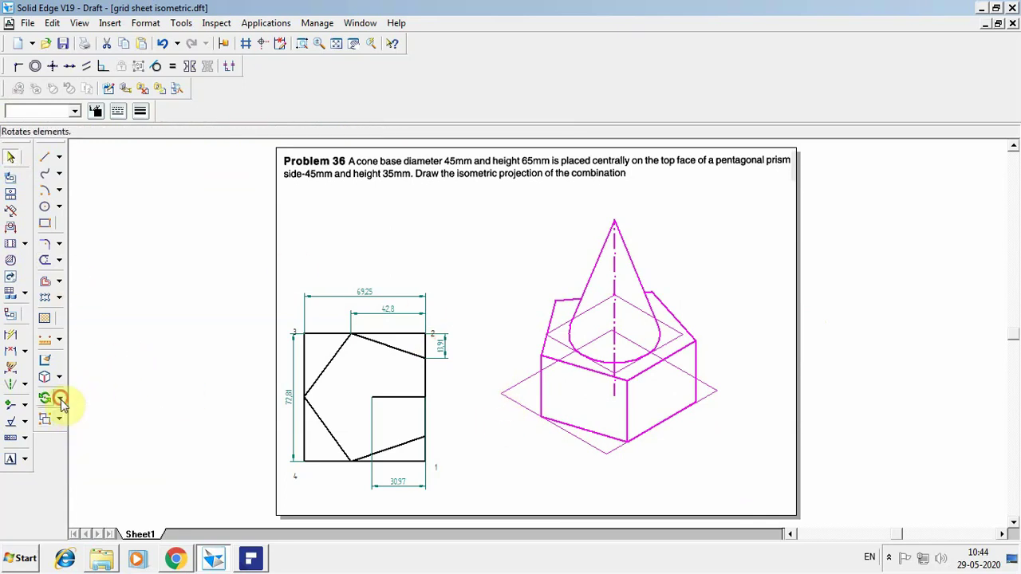
click(59, 399)
click(96, 452)
click(174, 111)
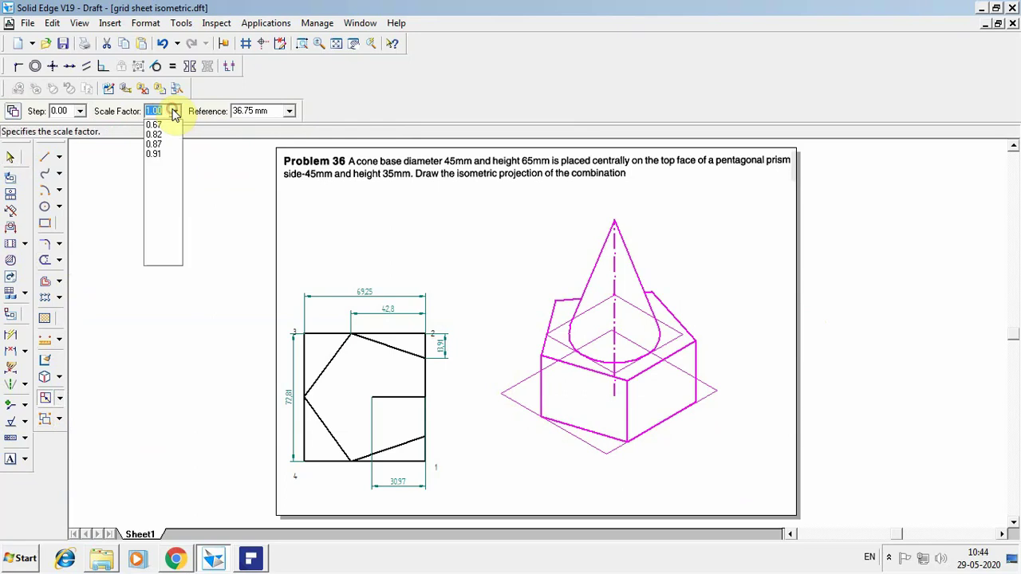
click(160, 136)
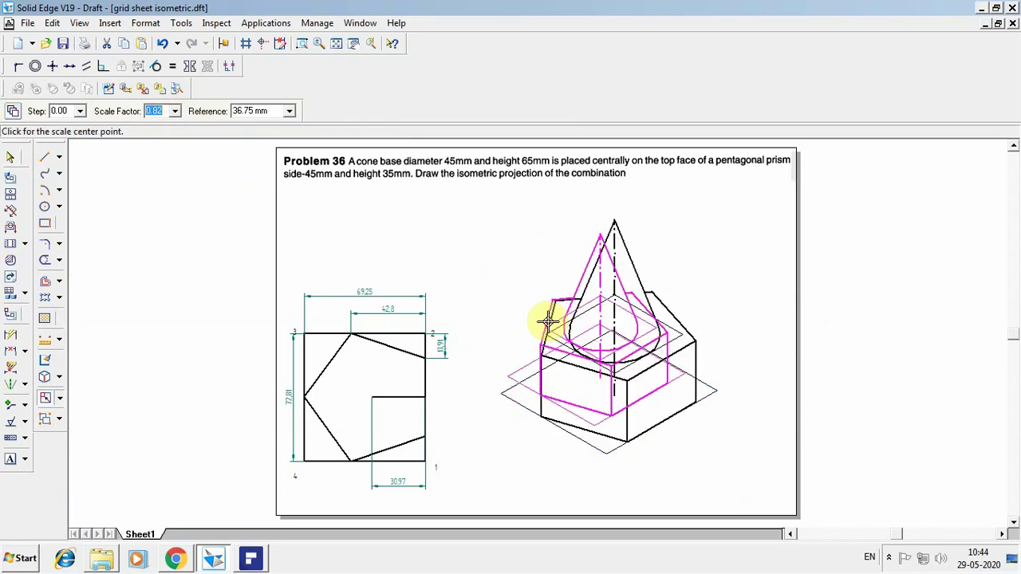
click(621, 414)
key(Escape)
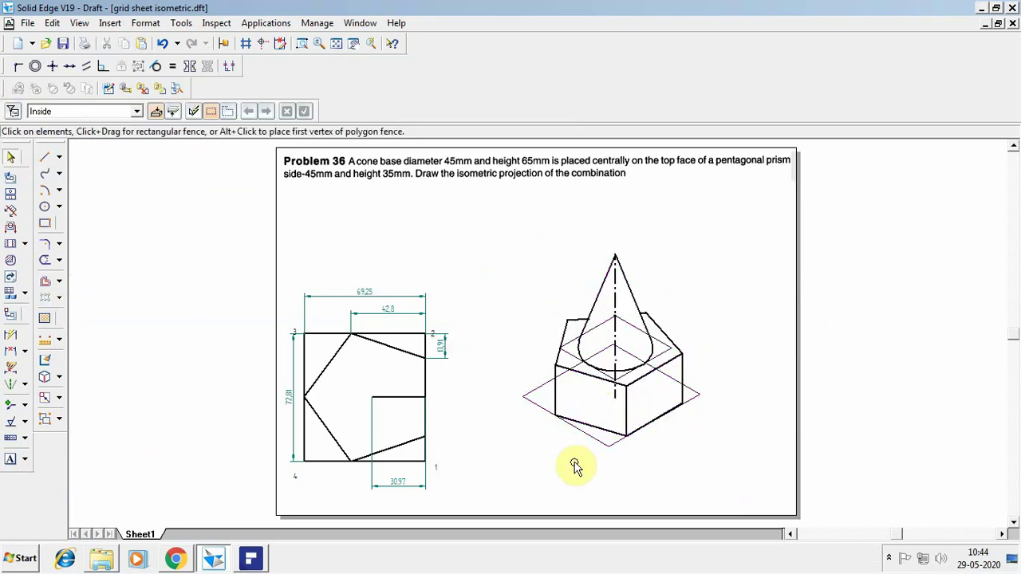
click(47, 173)
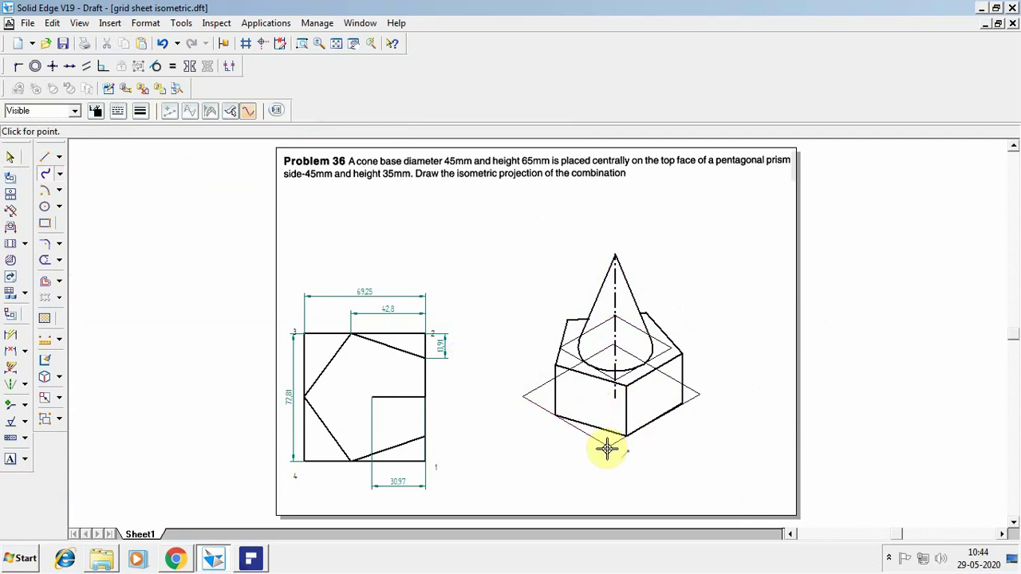
- Draw a horizontal ground line through the prism's base corner, extending left and right
click(607, 449)
click(45, 159)
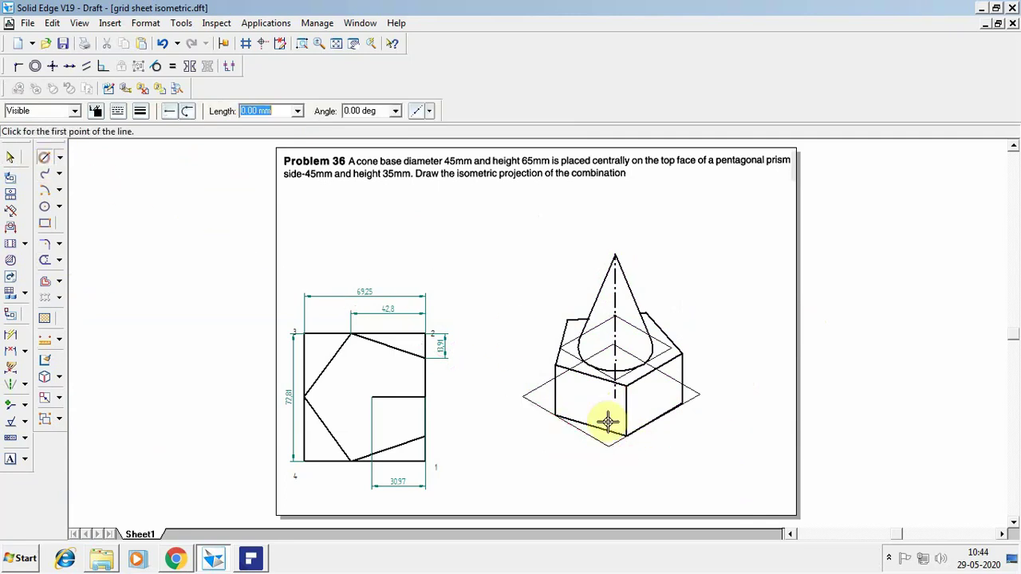
click(609, 447)
click(714, 447)
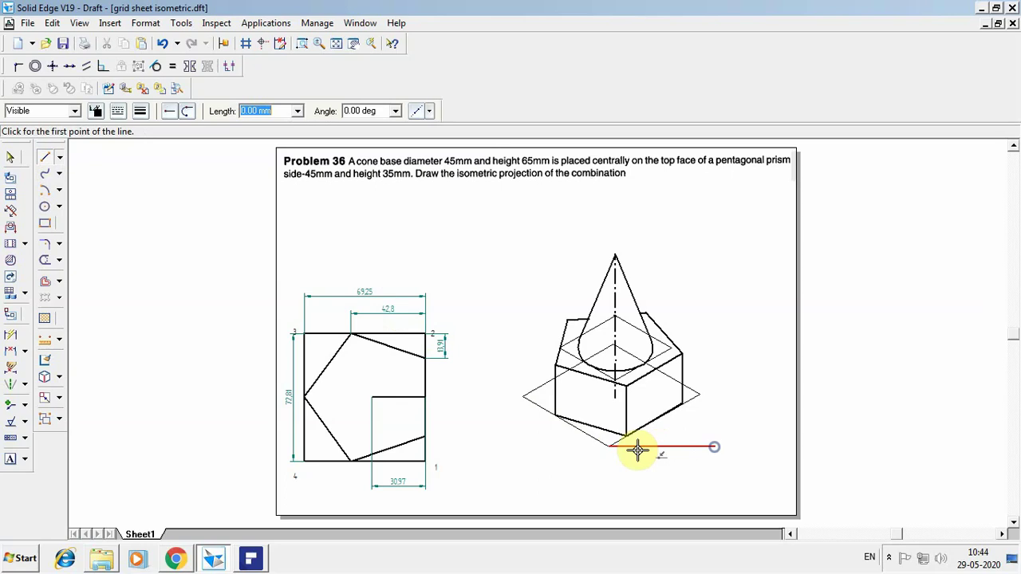
click(608, 447)
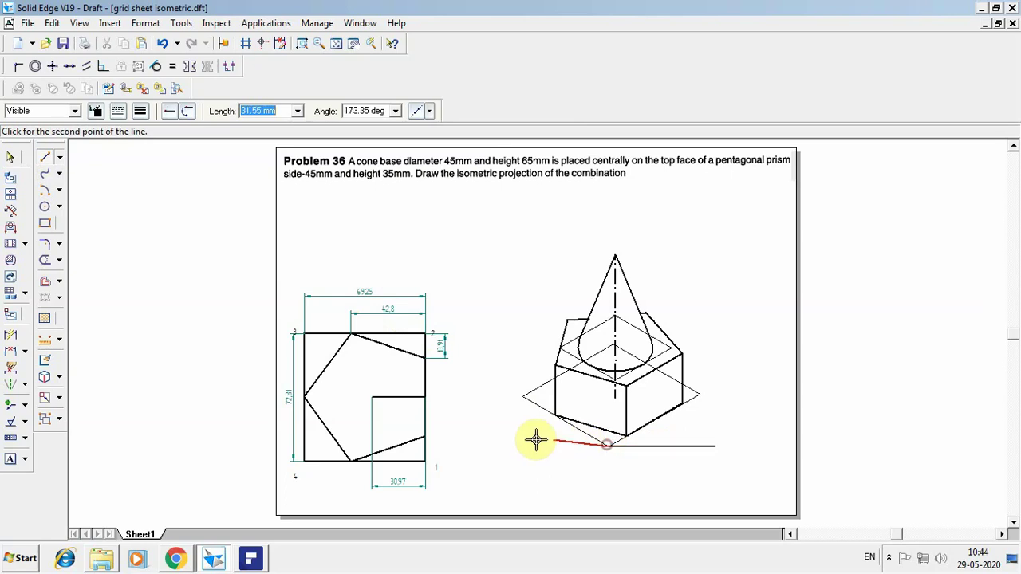
click(480, 446)
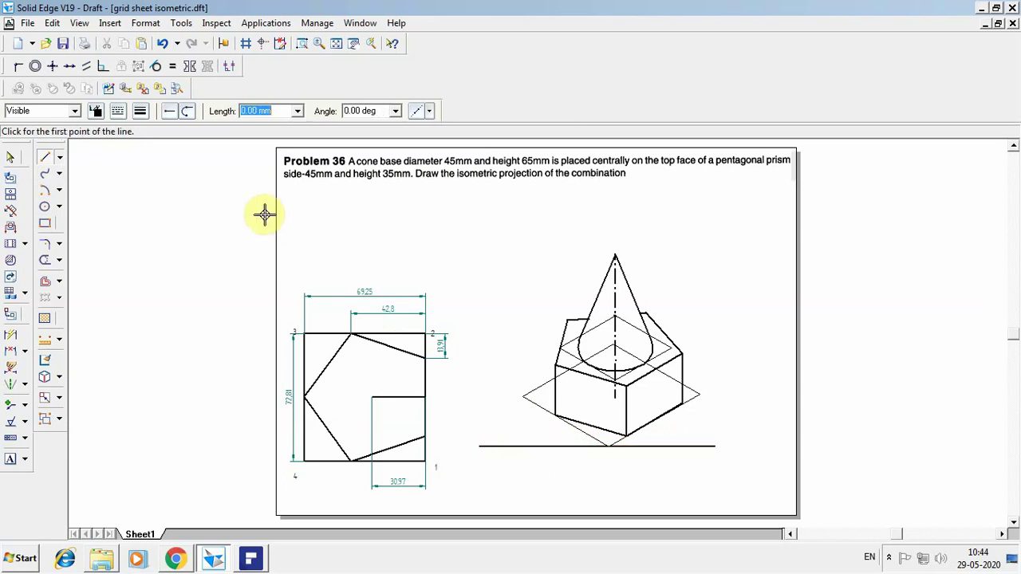
- Add 30° angle dimensions between each base edge and the ground line
click(26, 353)
click(80, 388)
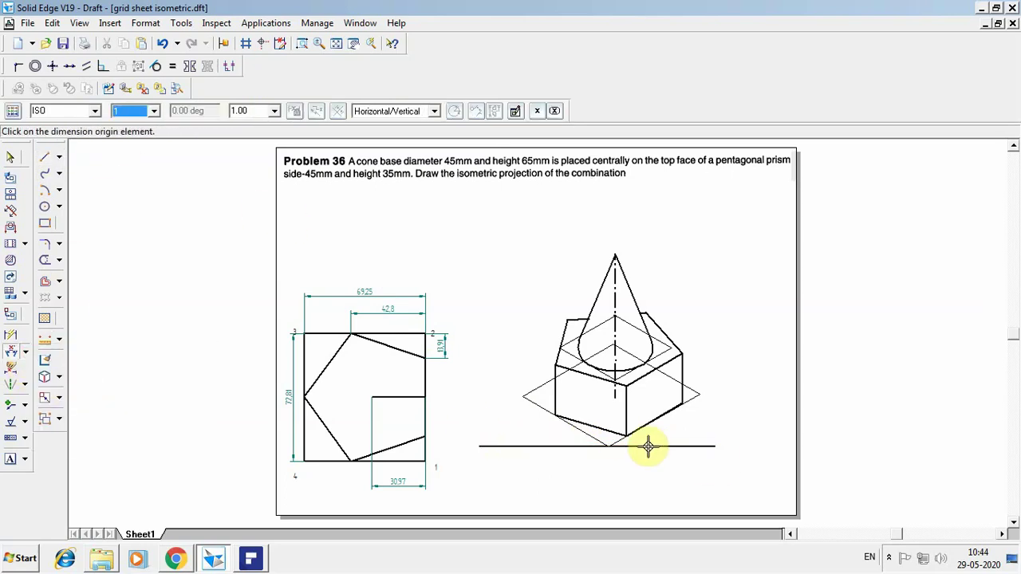
click(567, 445)
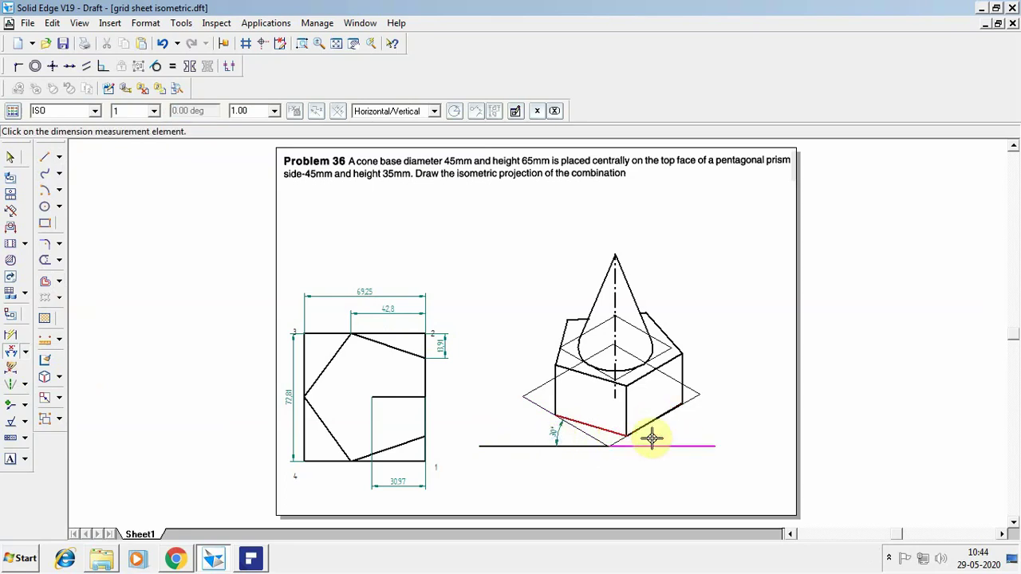
click(690, 393)
click(653, 445)
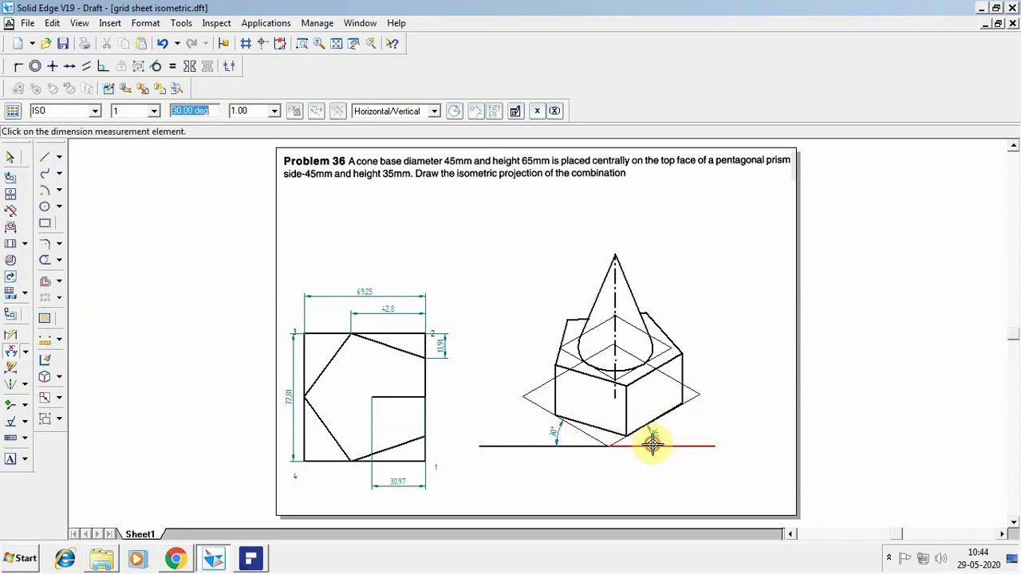